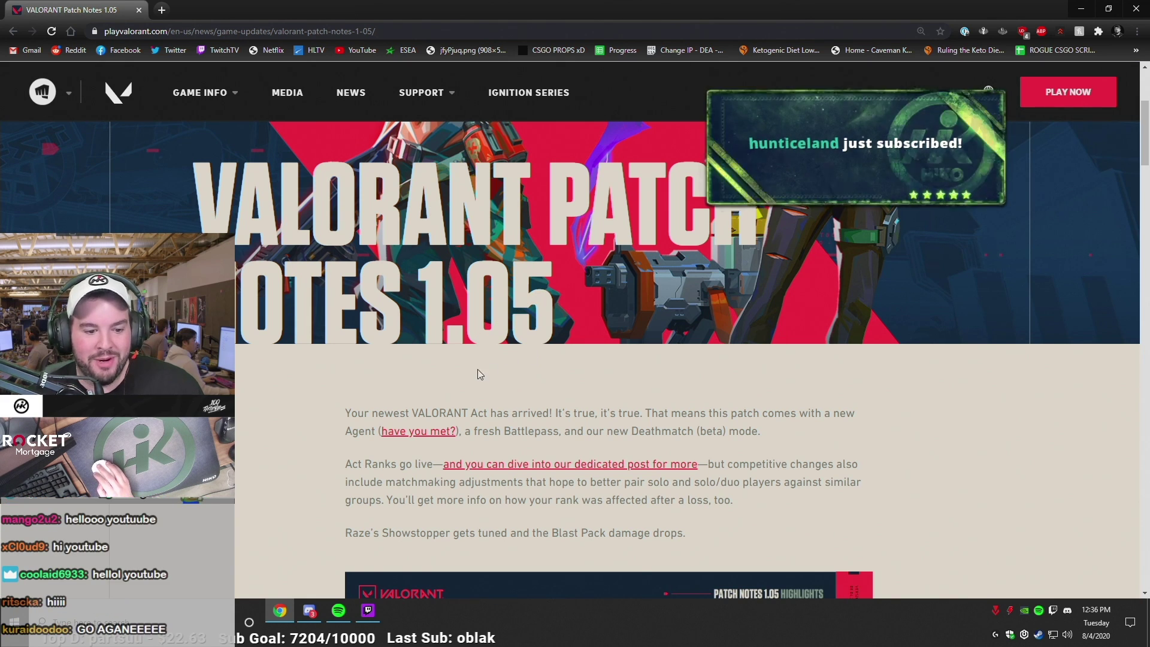
scroll(475, 370, down, 1)
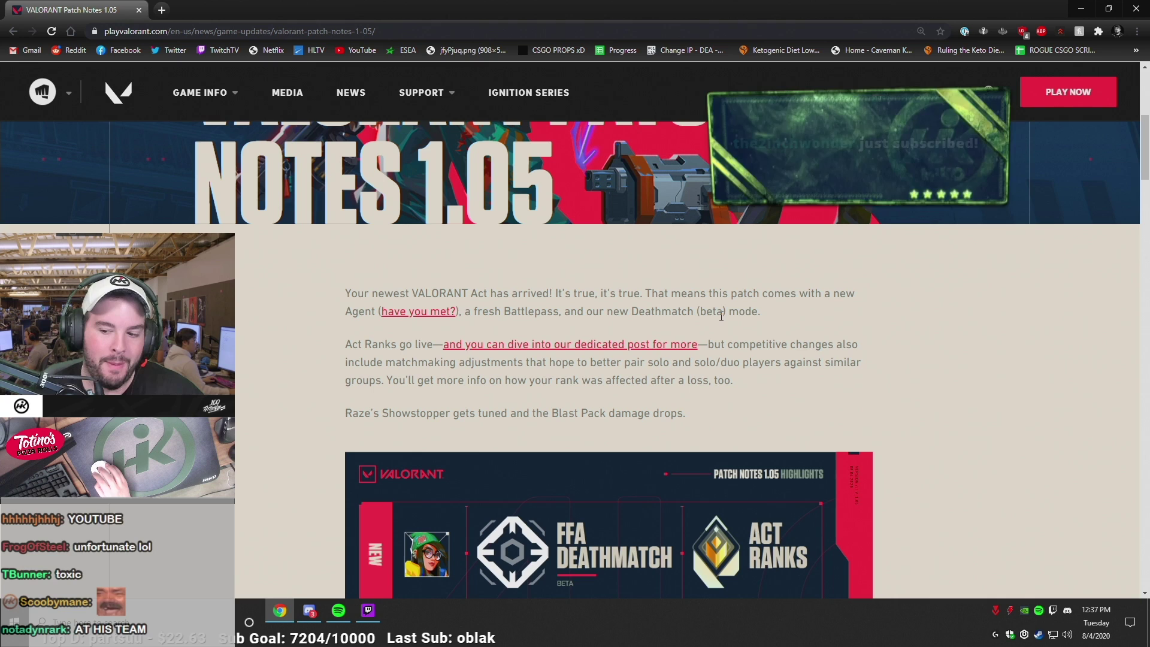
scroll(375, 312, down, 1)
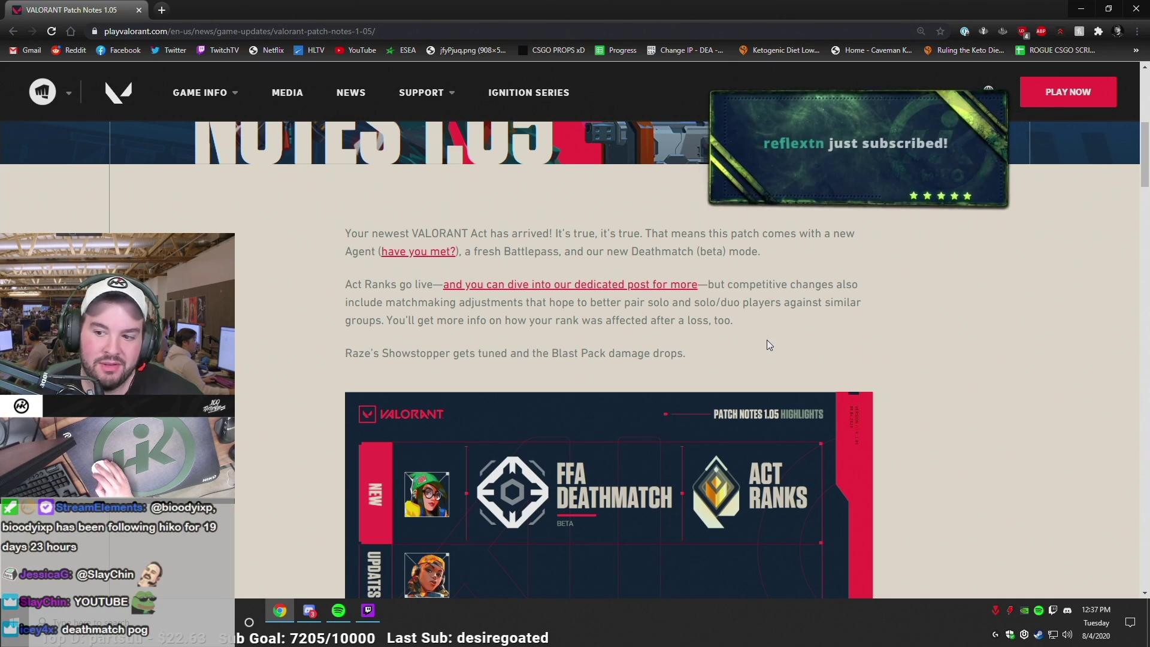
scroll(767, 341, down, 1)
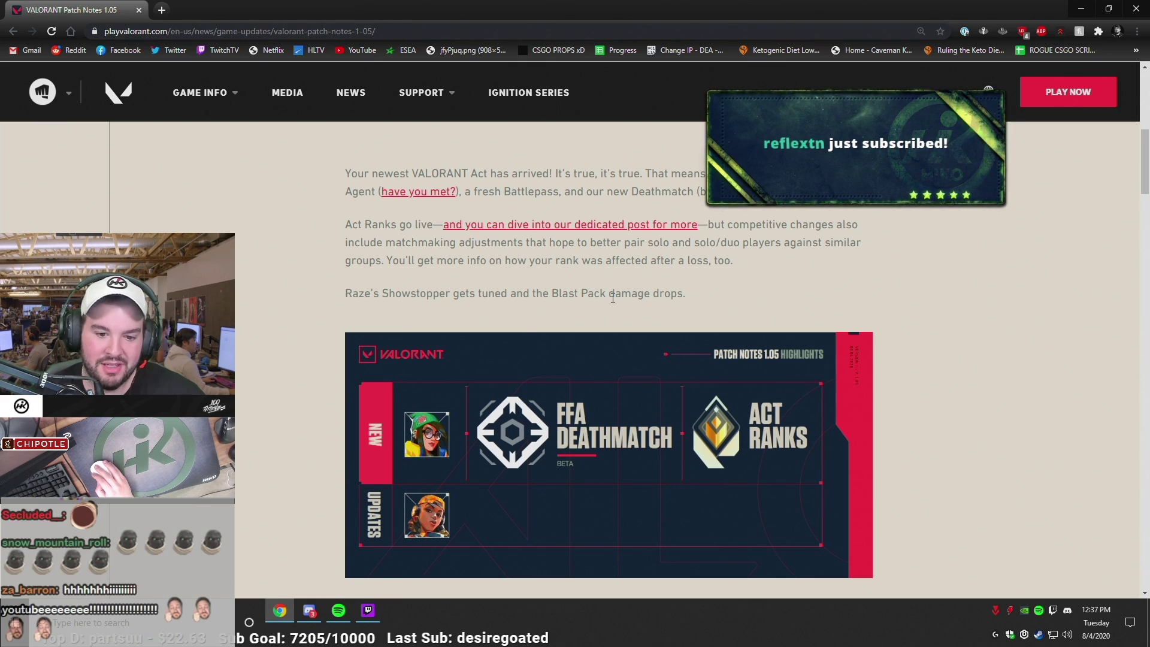
scroll(613, 298, down, 1)
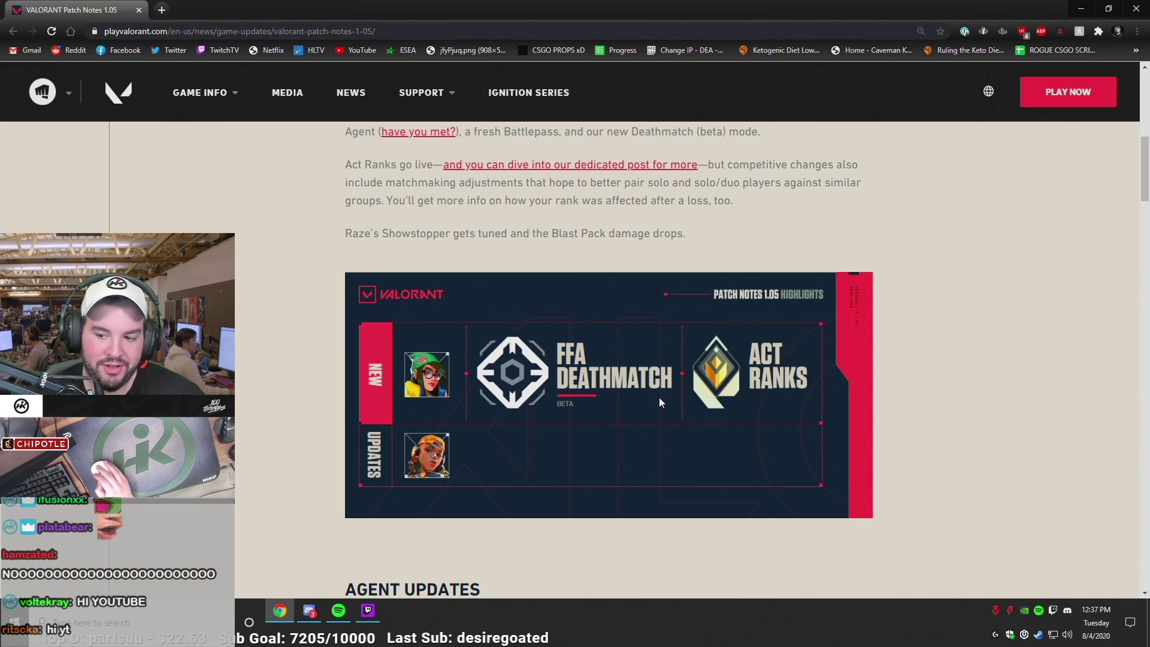
scroll(658, 402, down, 3)
scroll(573, 445, down, 3)
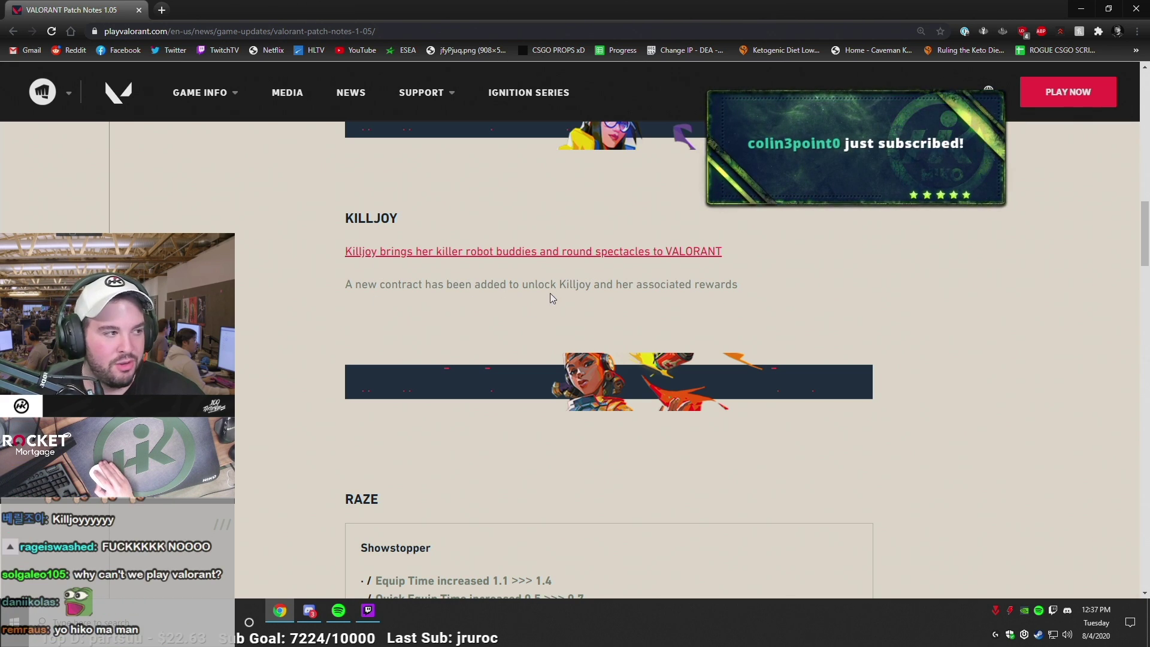
scroll(654, 289, down, 1)
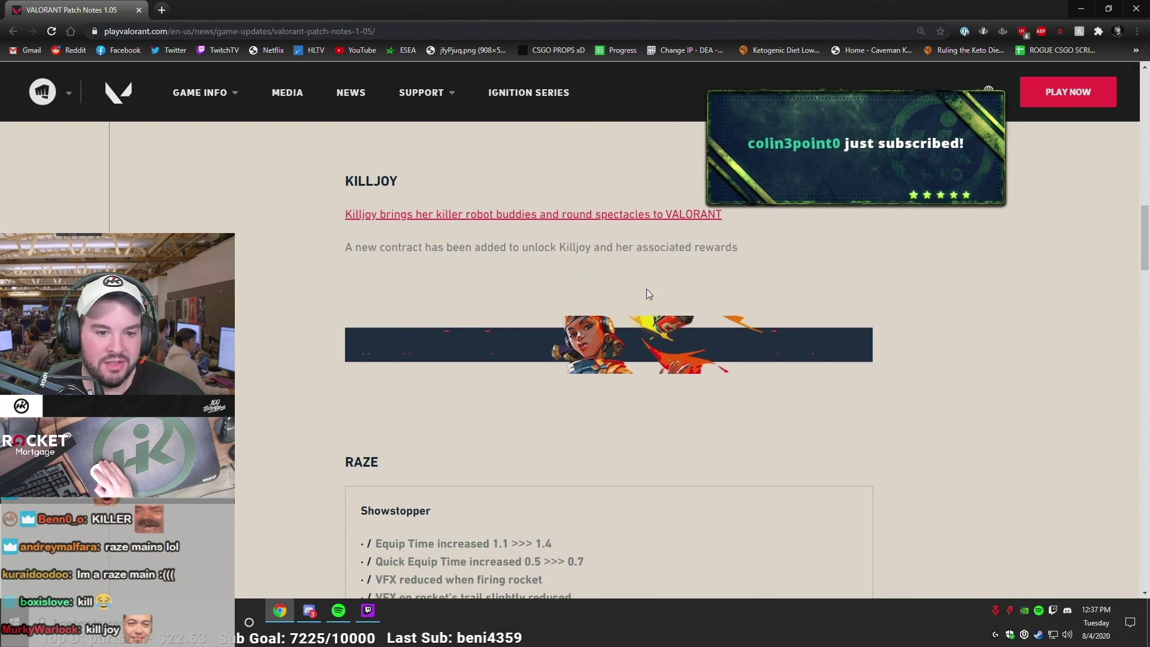
Step: Highlight the Killjoy contract line, then Raze's Showstopper equip time changes (0.5 >>> 0.7)
drag(330, 283, 777, 270)
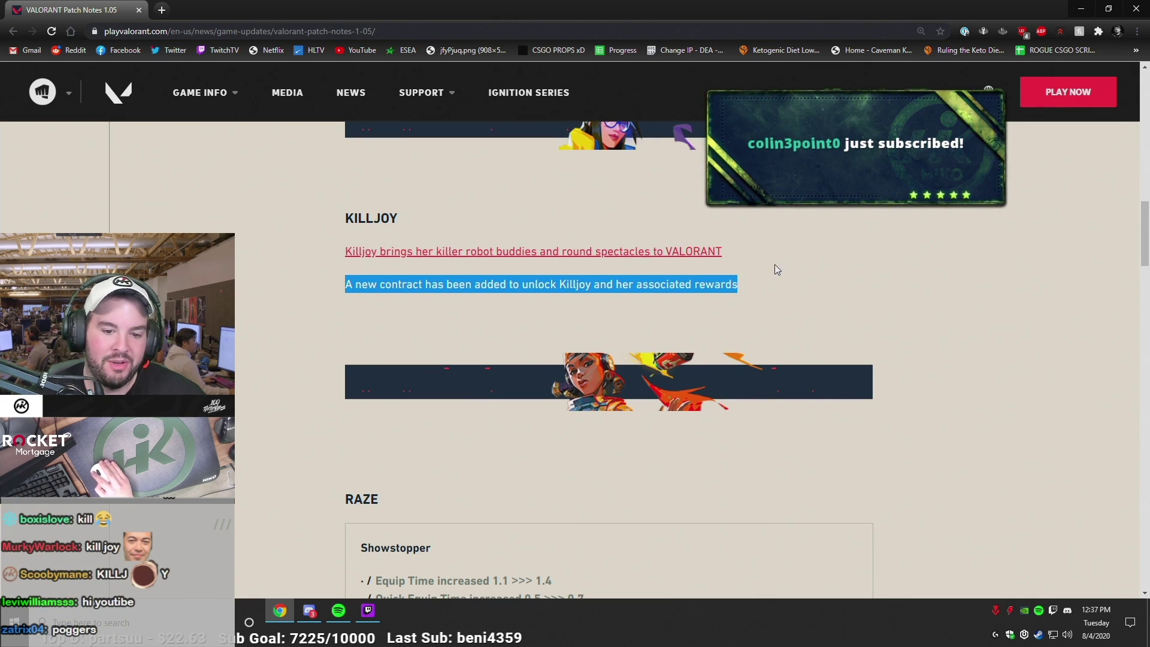
click(661, 293)
scroll(658, 304, down, 3)
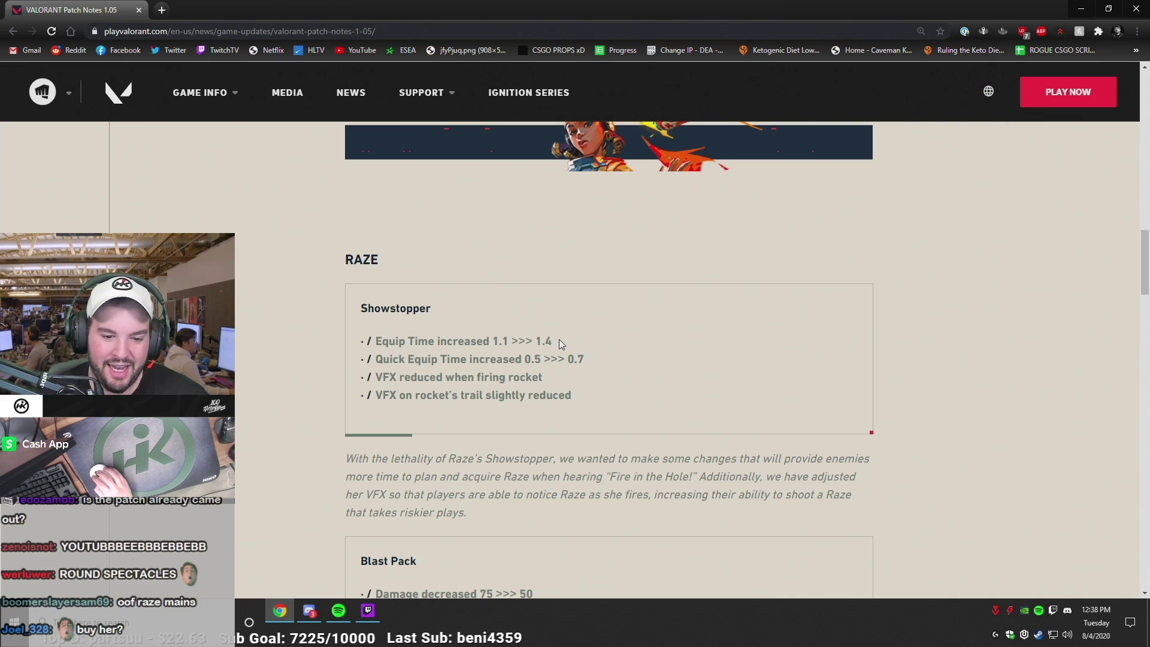
drag(559, 340, 548, 343)
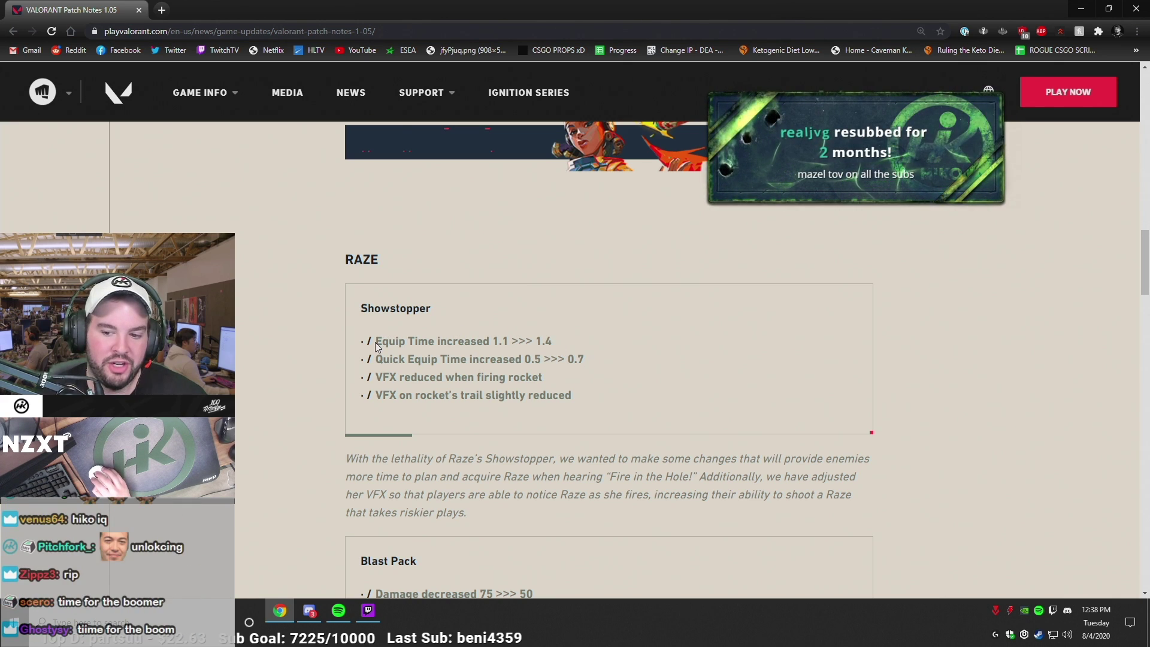
drag(586, 359, 524, 359)
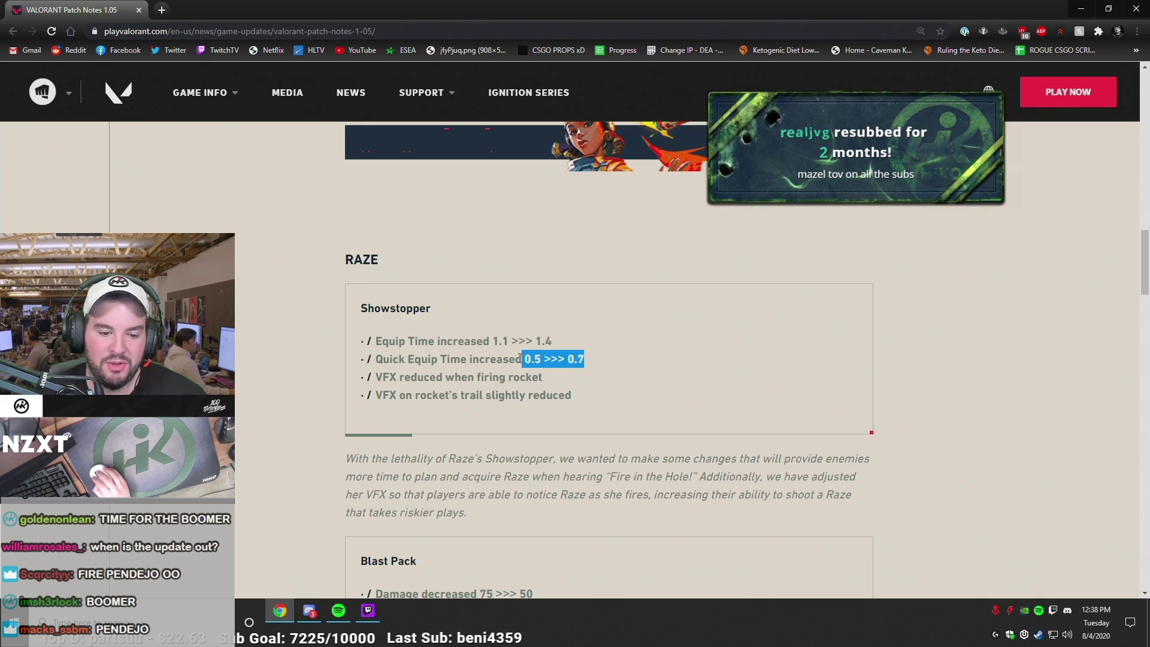
click(592, 356)
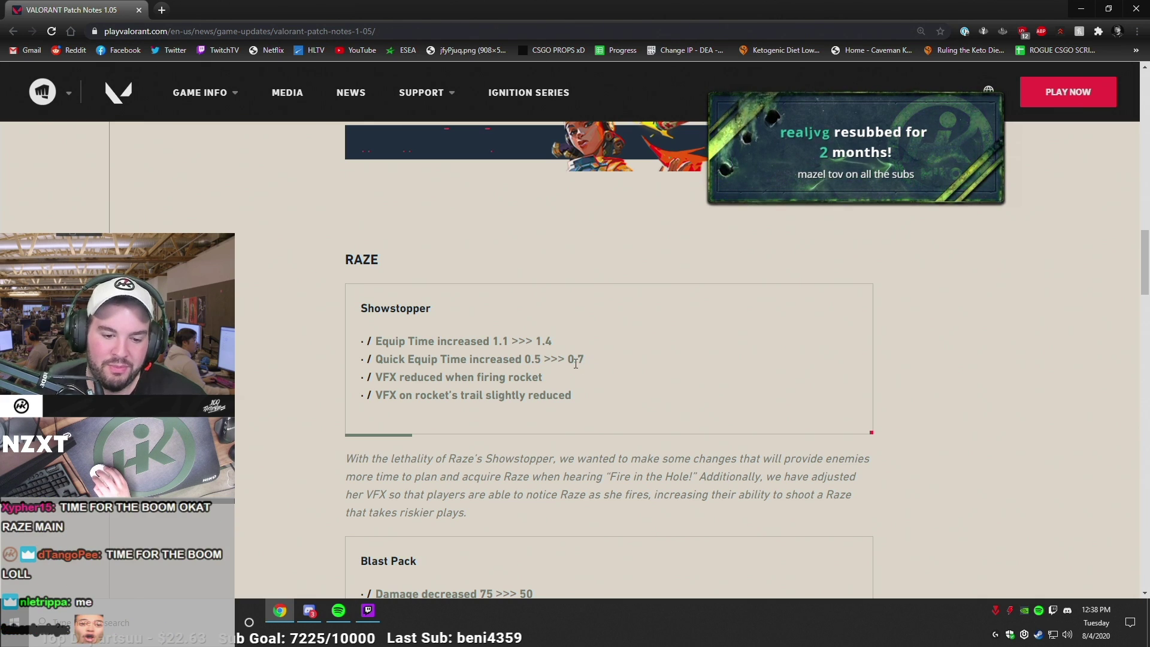
scroll(400, 360, down, 1)
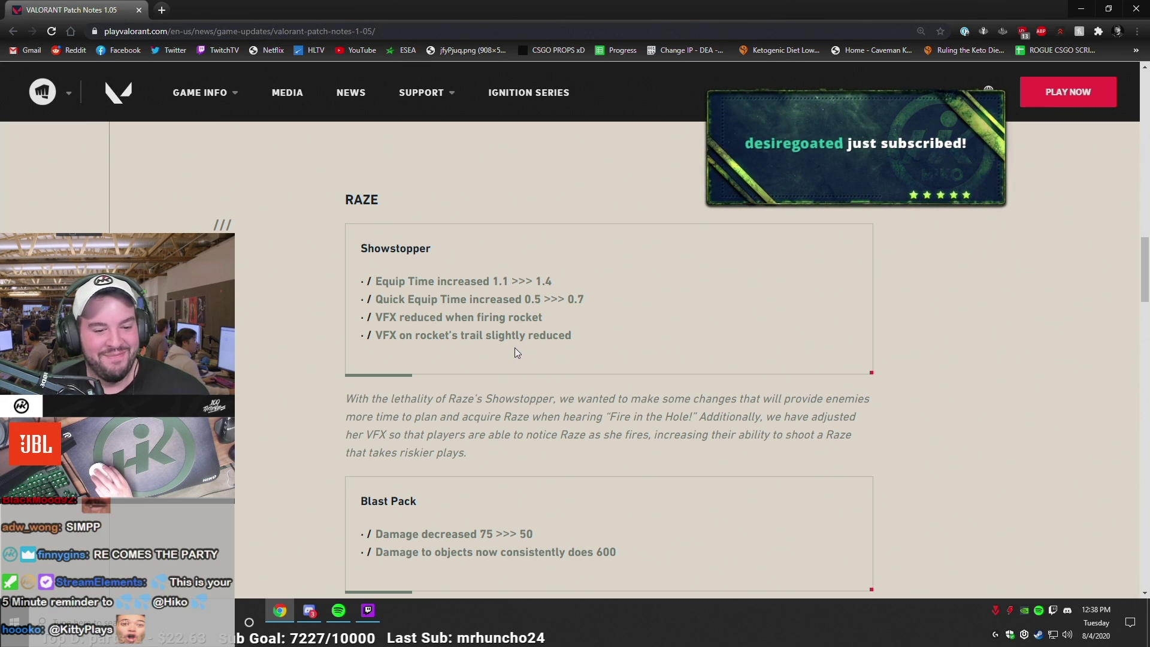
scroll(514, 348, down, 2)
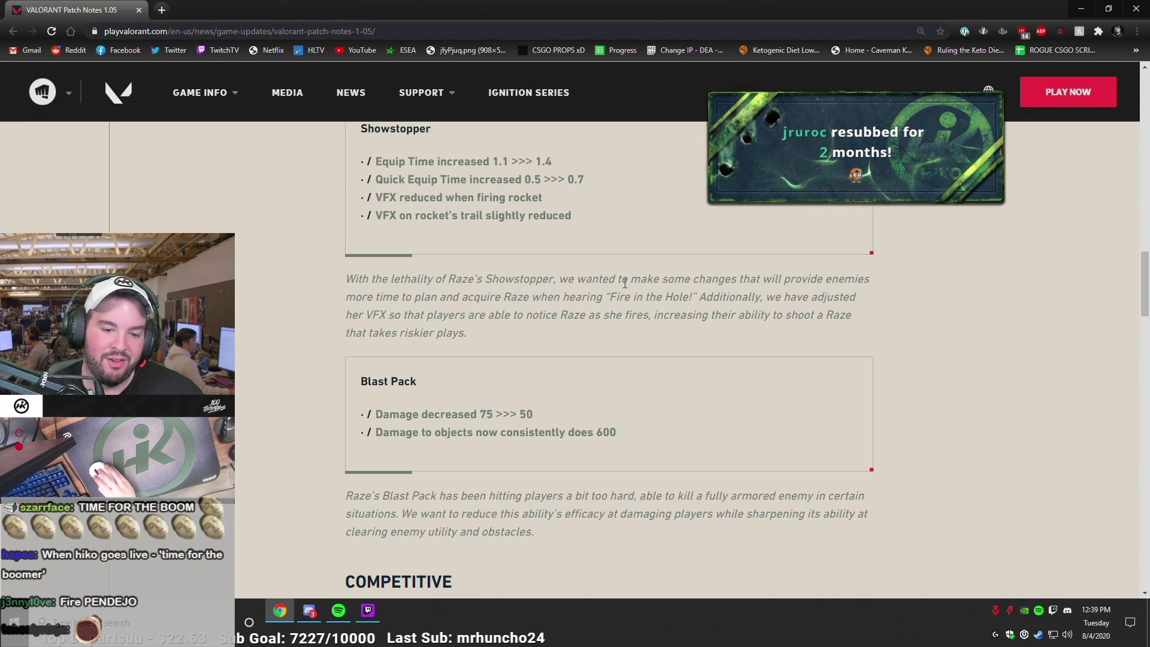
Step: Highlight and re-read the Showstopper designer explanation paragraph, clearing each selection
drag(616, 297, 728, 299)
click(703, 303)
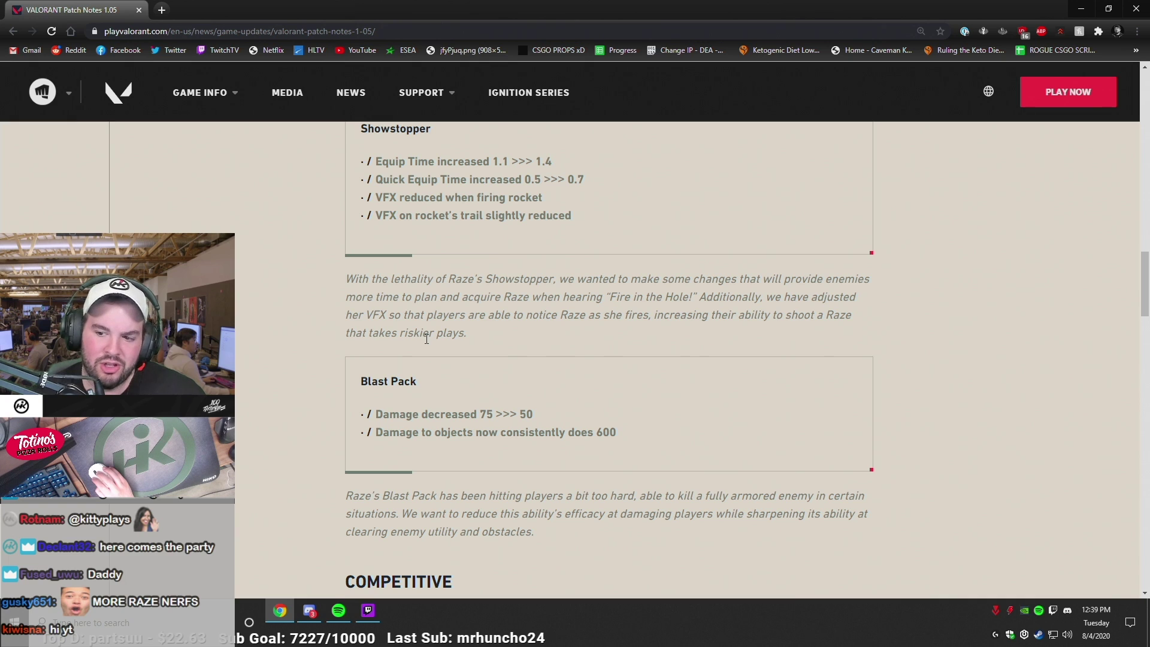
drag(486, 340, 339, 268)
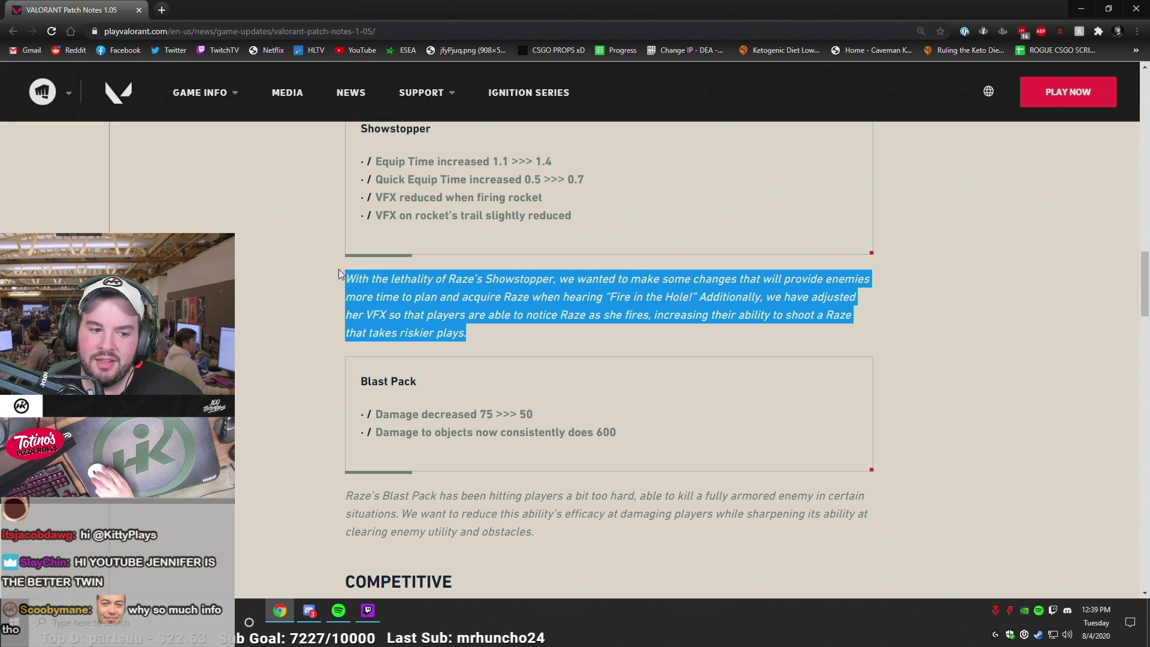
click(389, 285)
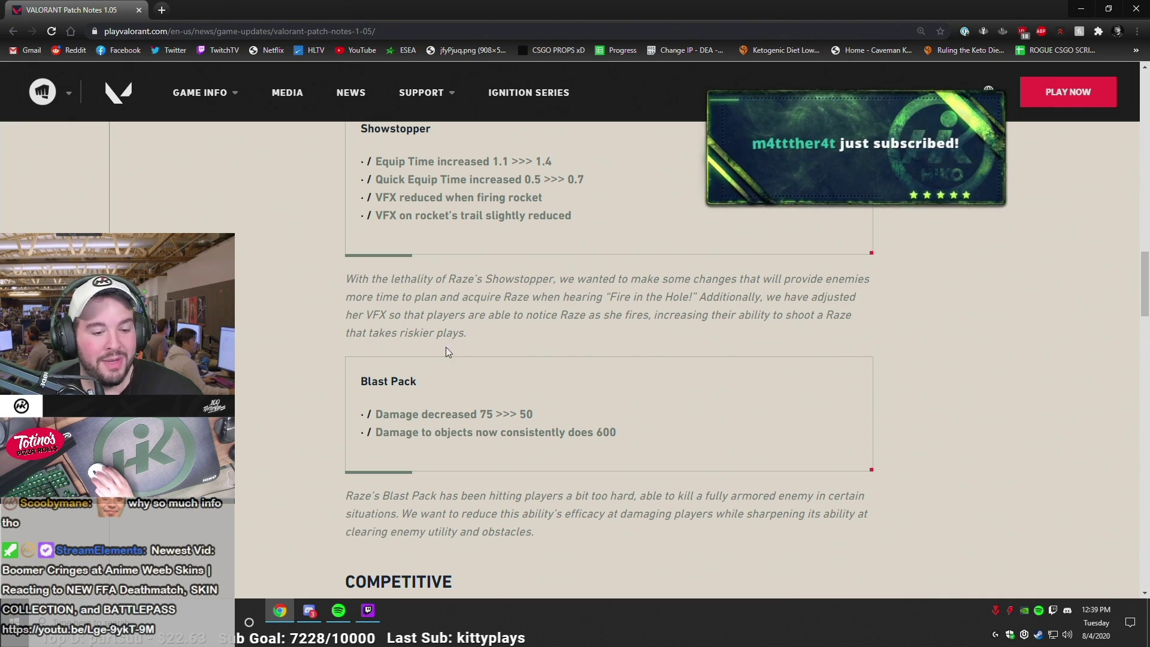
drag(474, 334, 339, 277)
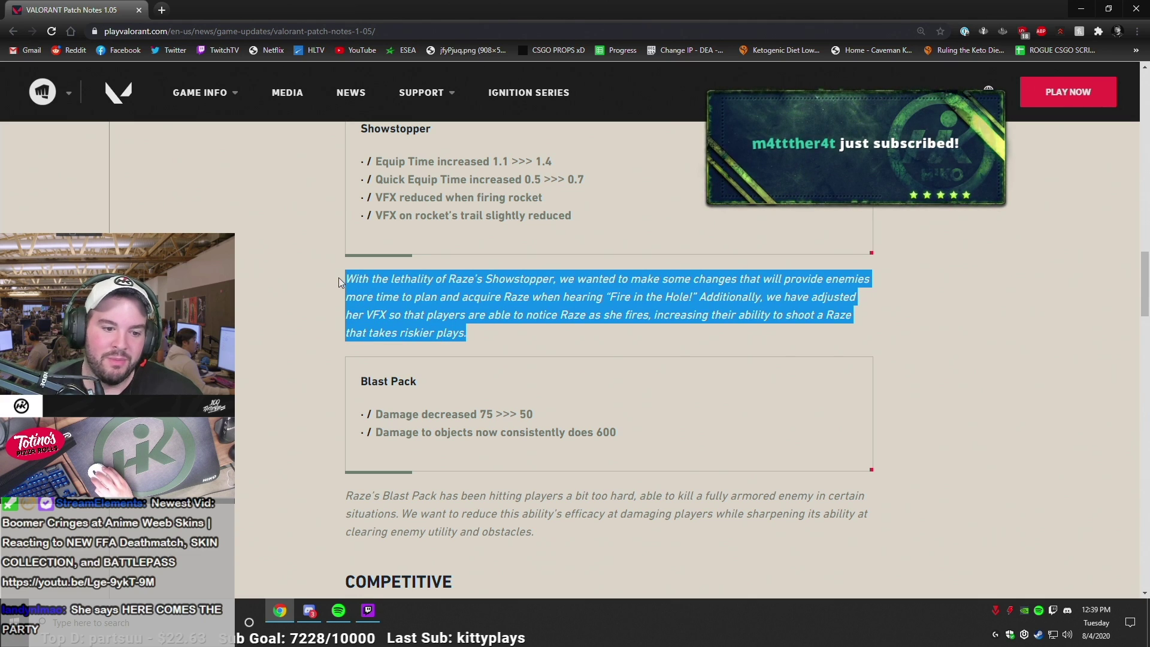
click(517, 354)
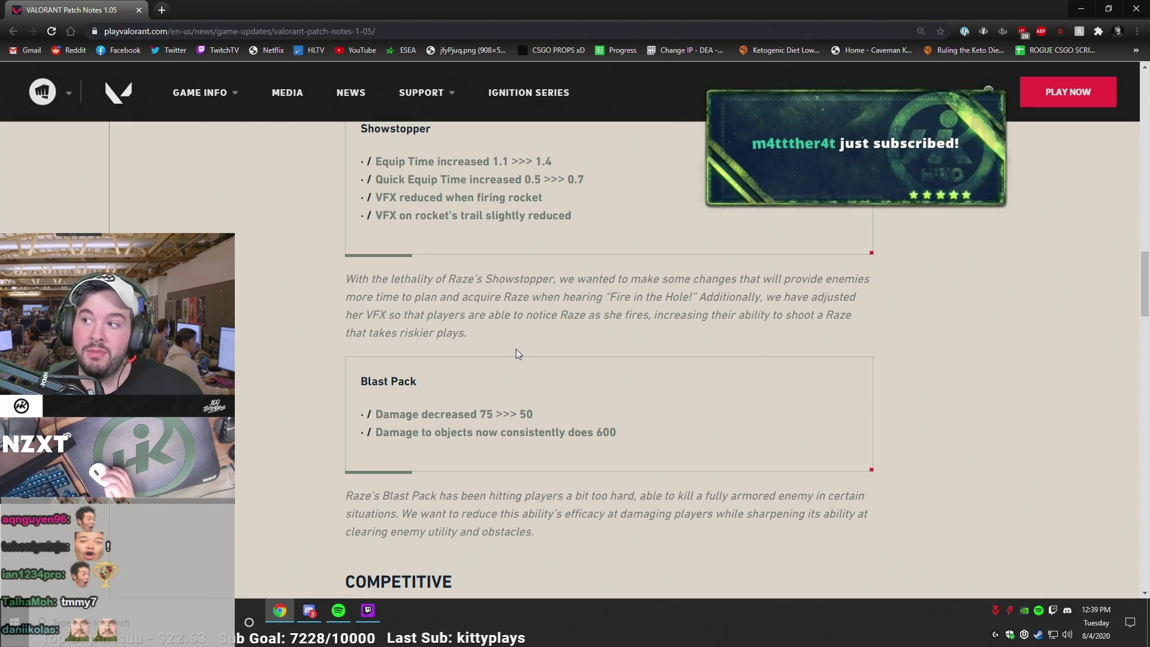
scroll(504, 347, down, 1)
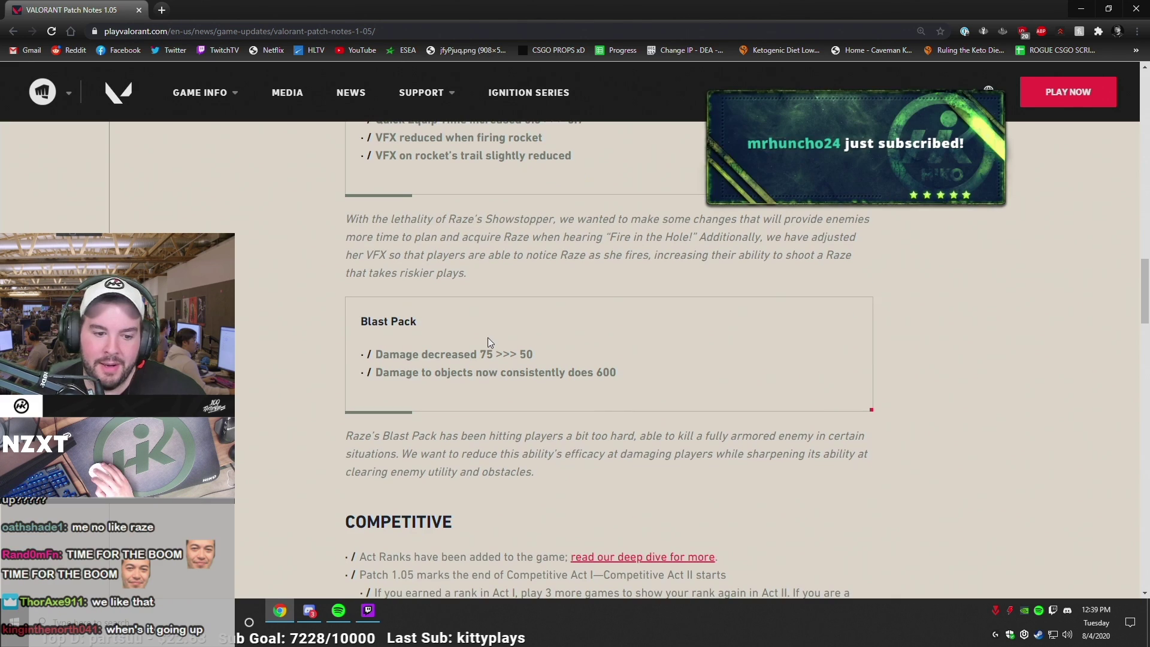
scroll(431, 320, down, 1)
scroll(373, 301, down, 1)
Step: Highlight the Blast Pack 'Damage decreased 75 >>> 50' line and its values
mouse_move(366, 296)
mouse_down()
mouse_move(591, 296)
mouse_move(332, 302)
mouse_move(538, 288)
mouse_up()
click(331, 302)
click(554, 282)
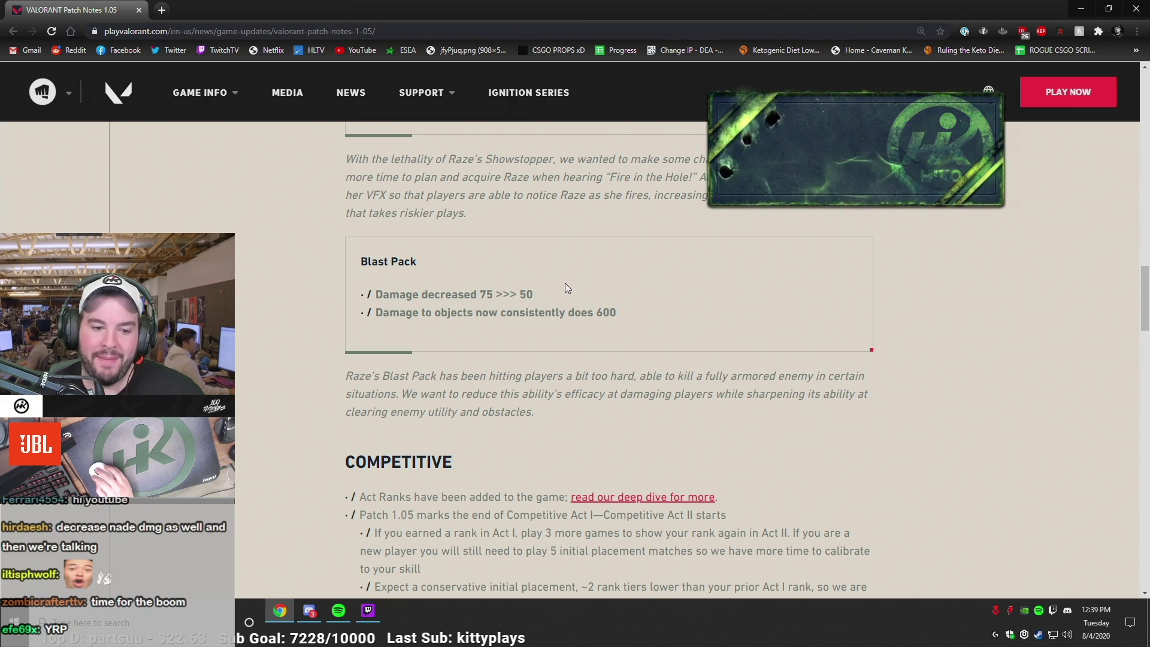
mouse_move(566, 288)
mouse_down()
mouse_move(427, 302)
mouse_move(455, 280)
mouse_up()
click(467, 282)
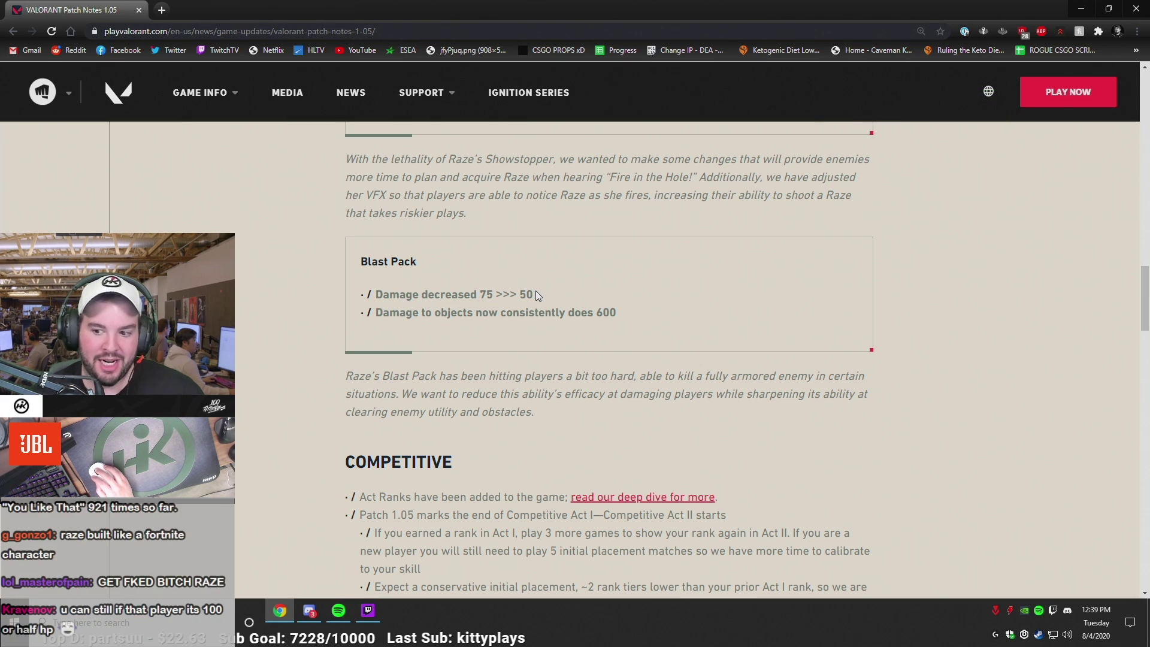
Step: Re-highlight the Blast Pack heading and damage line, then the damage-to-objects line
drag(546, 296, 329, 297)
click(550, 290)
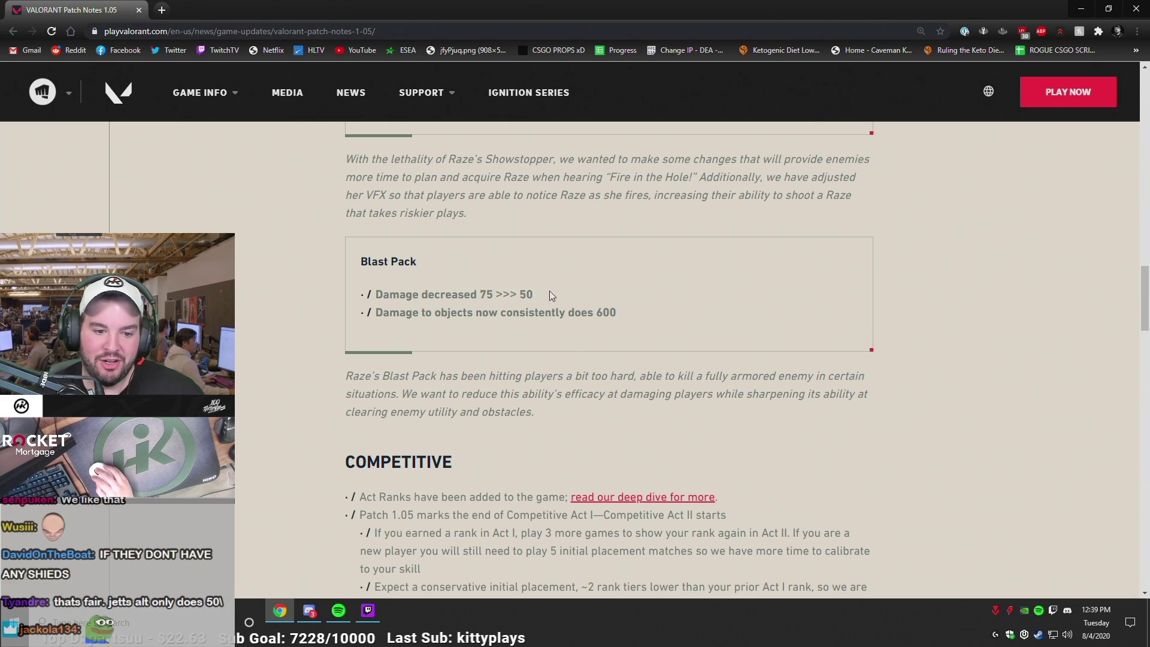
drag(549, 291, 367, 299)
click(418, 268)
drag(535, 295, 350, 299)
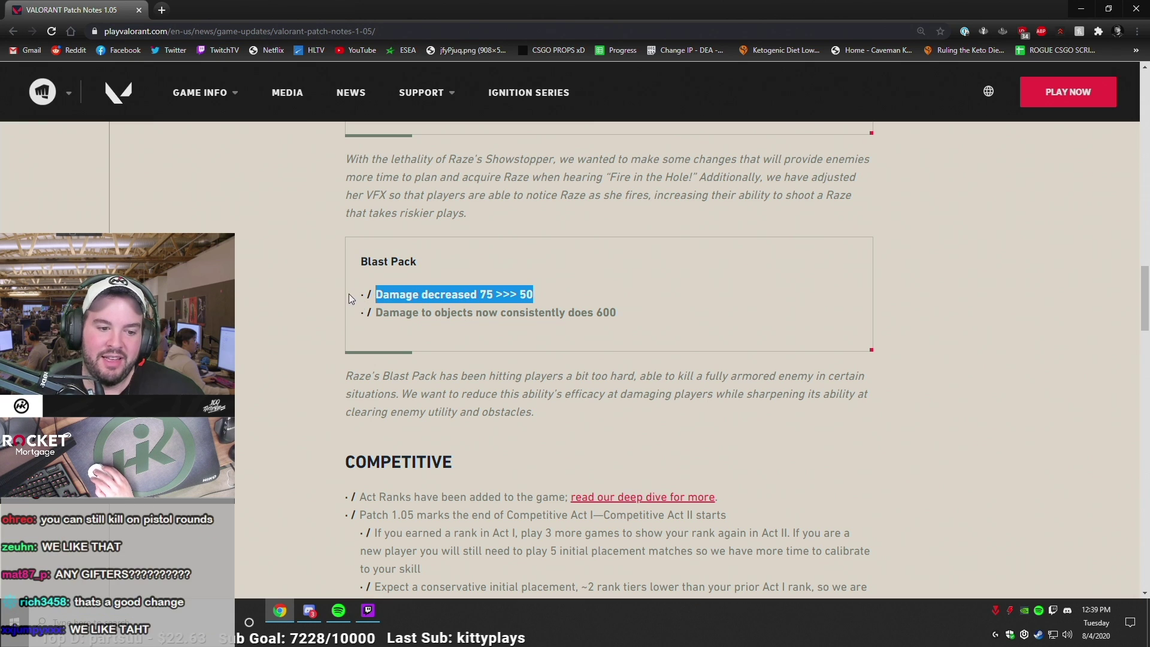
click(386, 261)
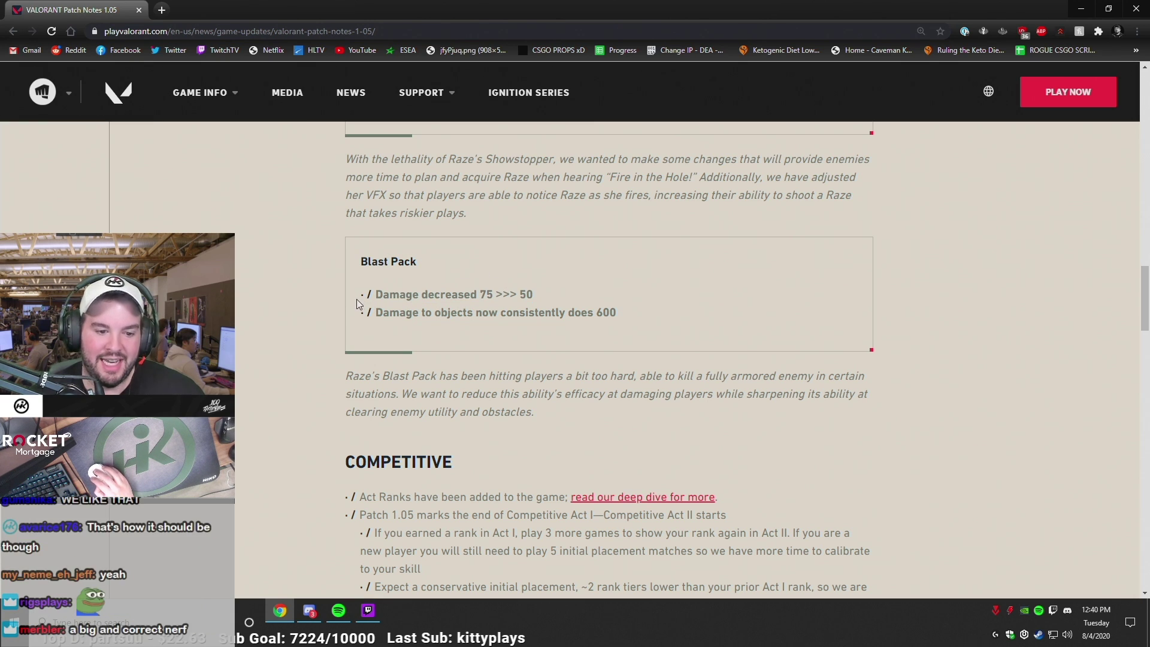
drag(627, 312, 382, 313)
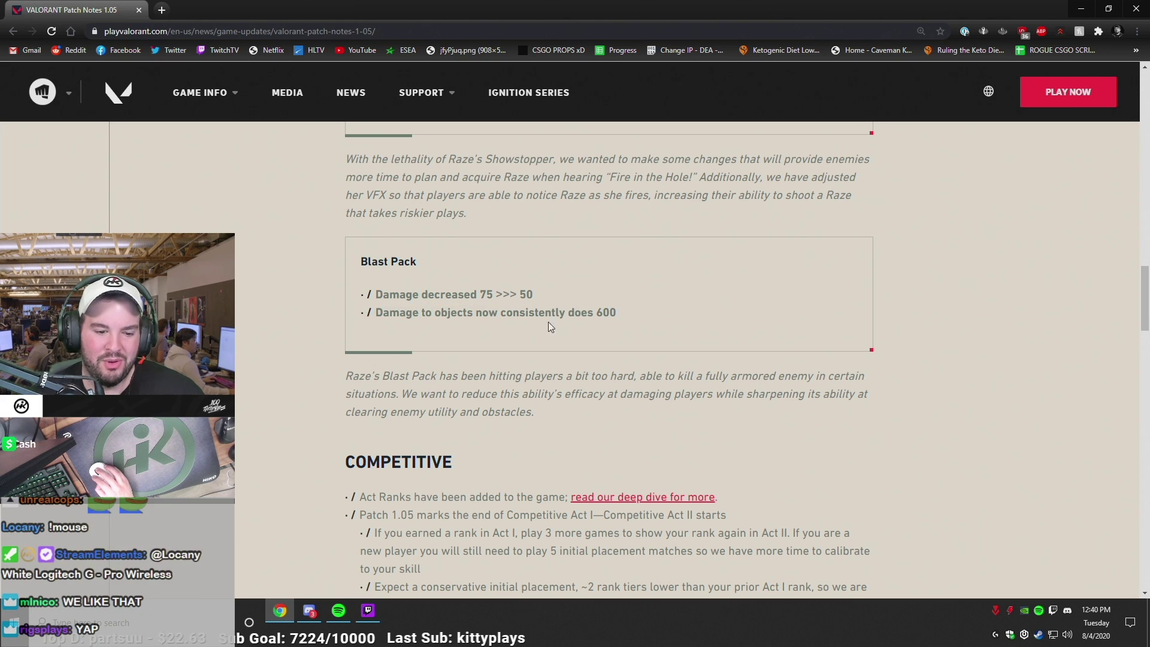
scroll(620, 358, down, 1)
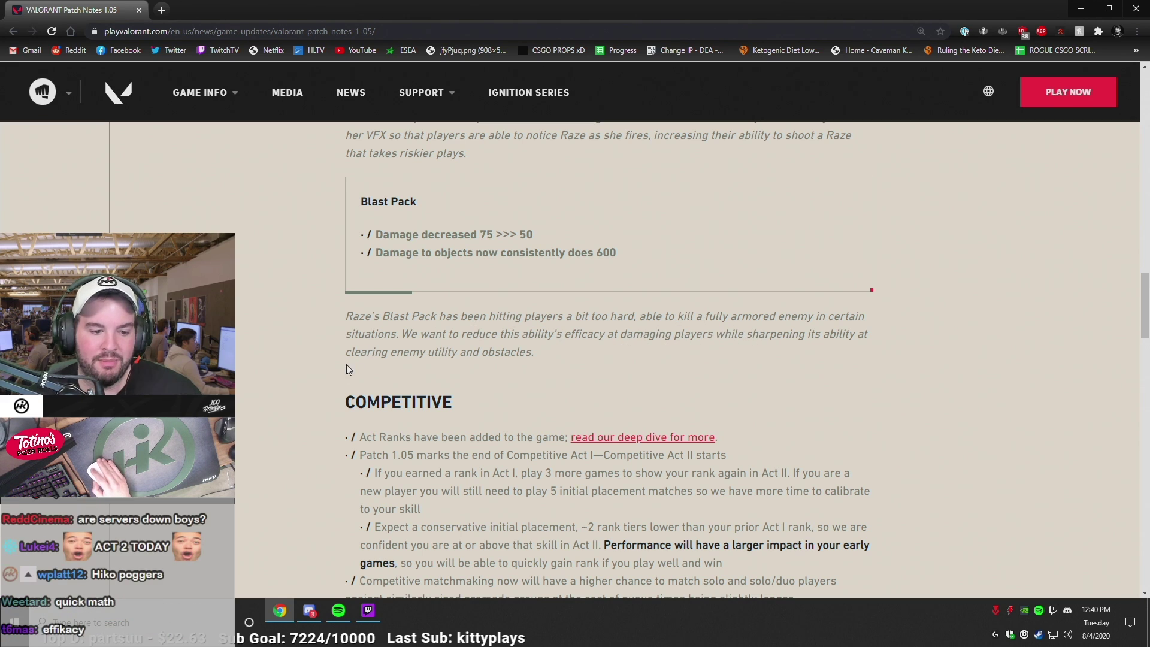
drag(617, 254, 375, 254)
click(637, 254)
drag(637, 254, 313, 261)
click(528, 213)
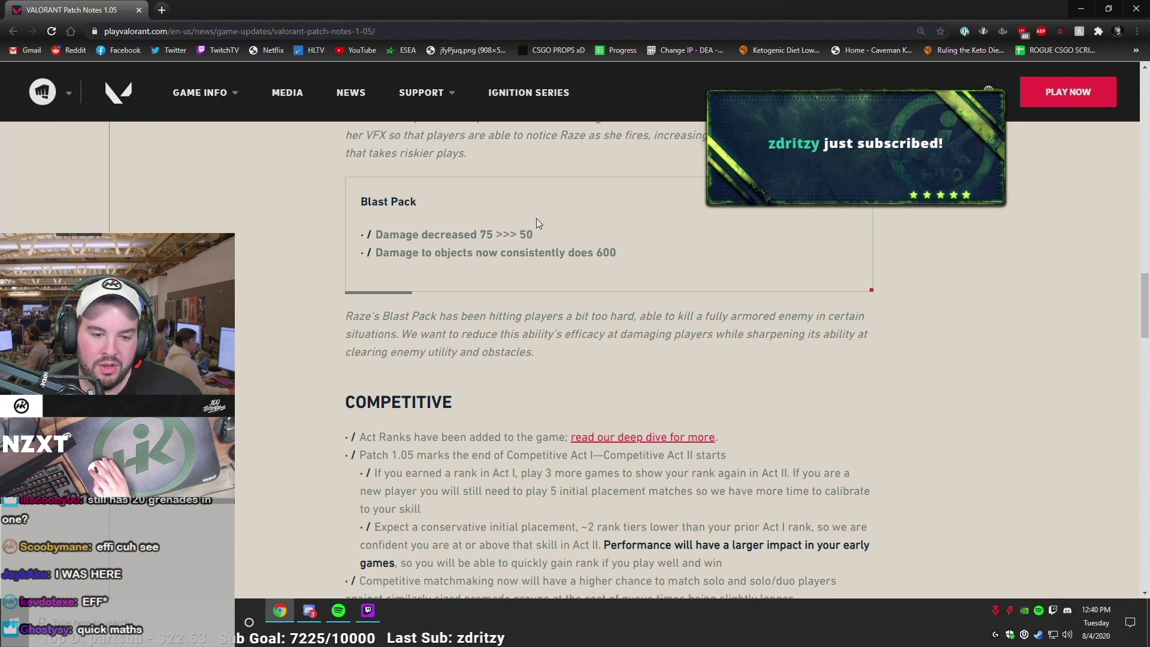
drag(618, 252, 386, 253)
click(551, 246)
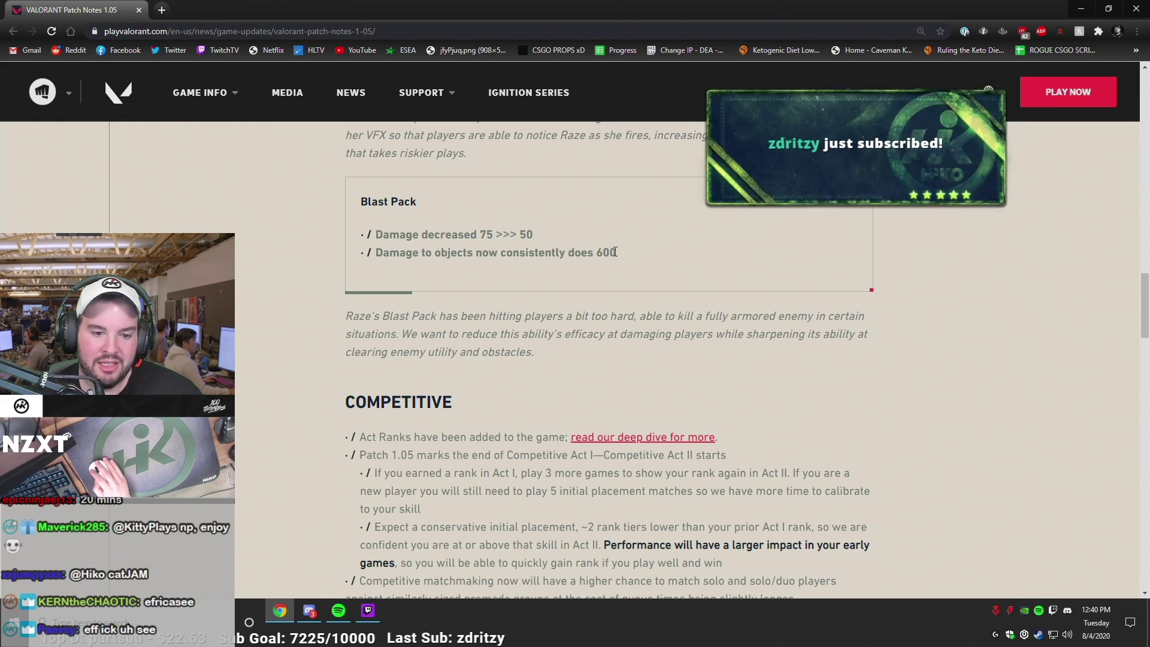
drag(536, 235, 373, 235)
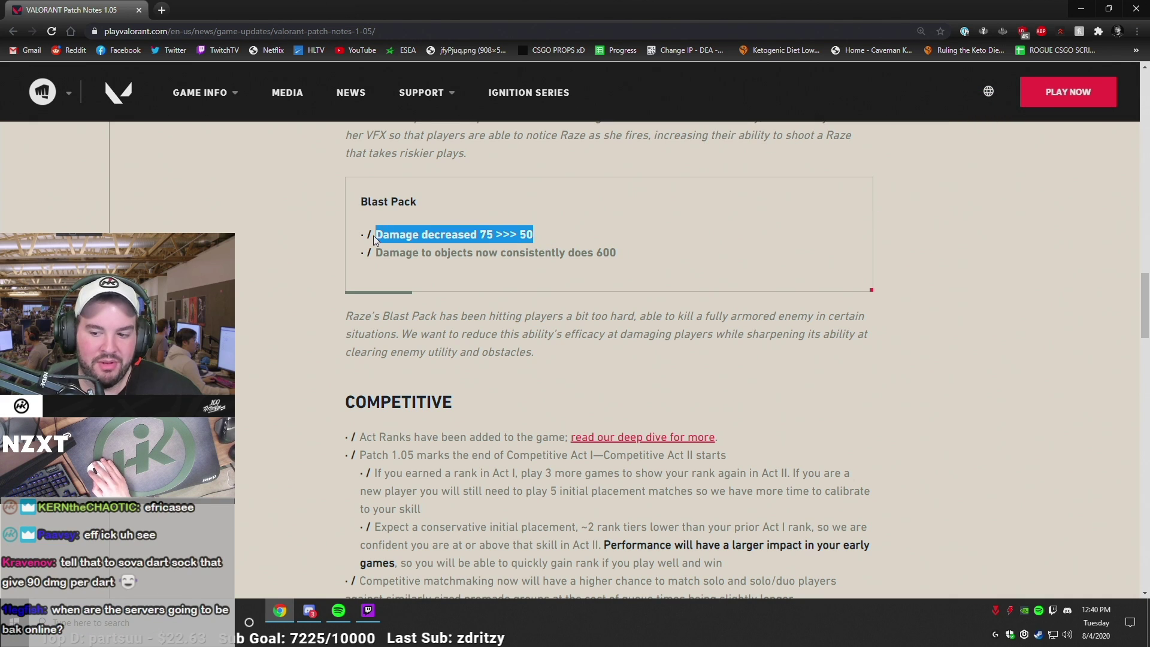
click(602, 235)
scroll(593, 296, down, 2)
scroll(564, 326, up, 2)
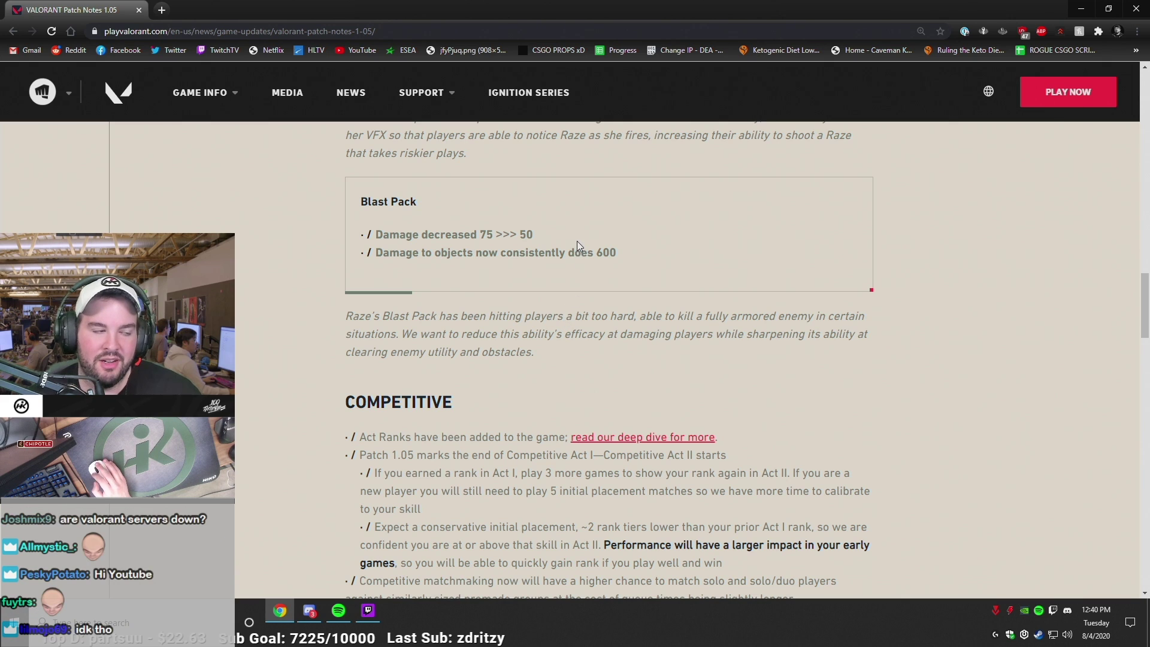
drag(576, 239, 407, 223)
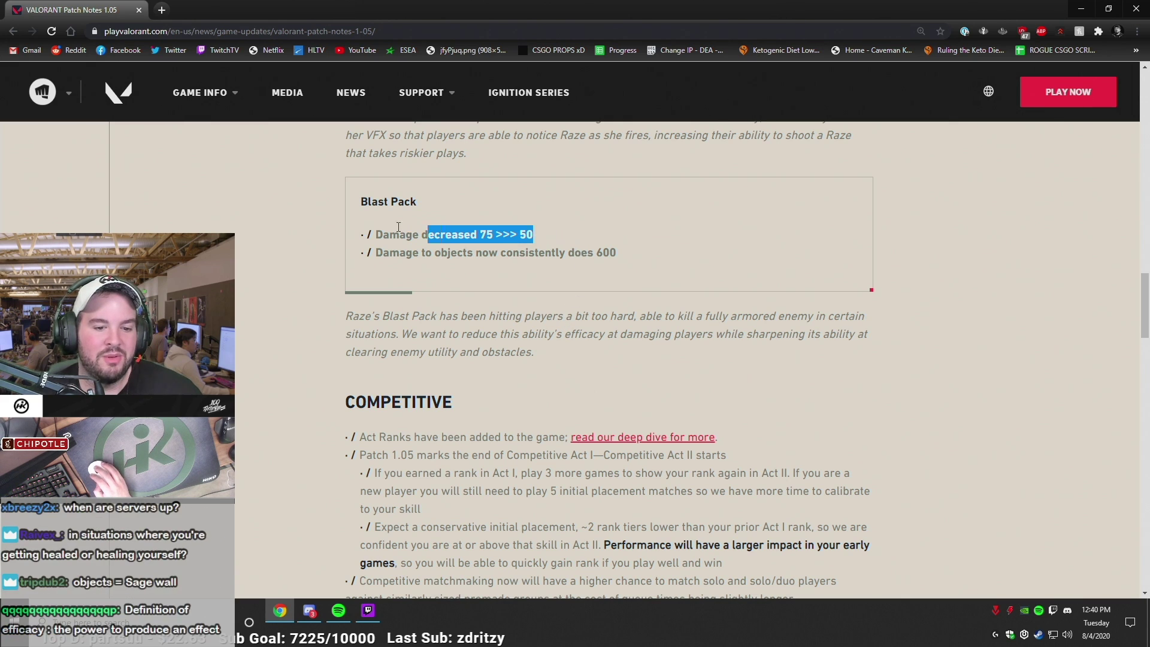
click(472, 234)
drag(550, 233, 343, 247)
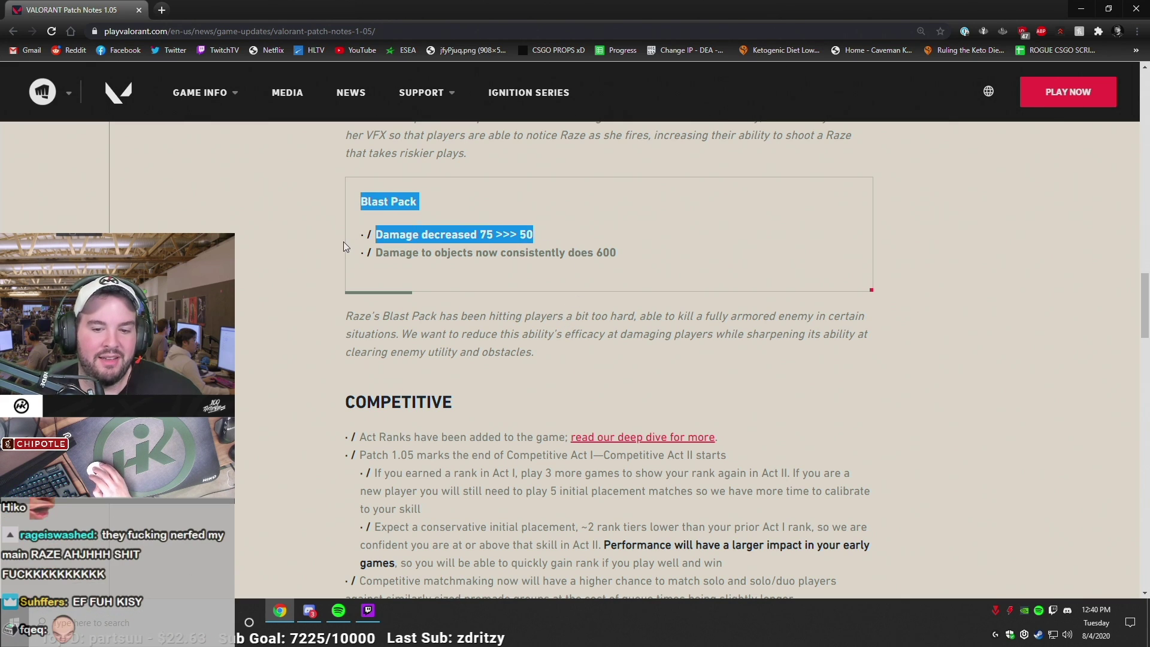
click(432, 230)
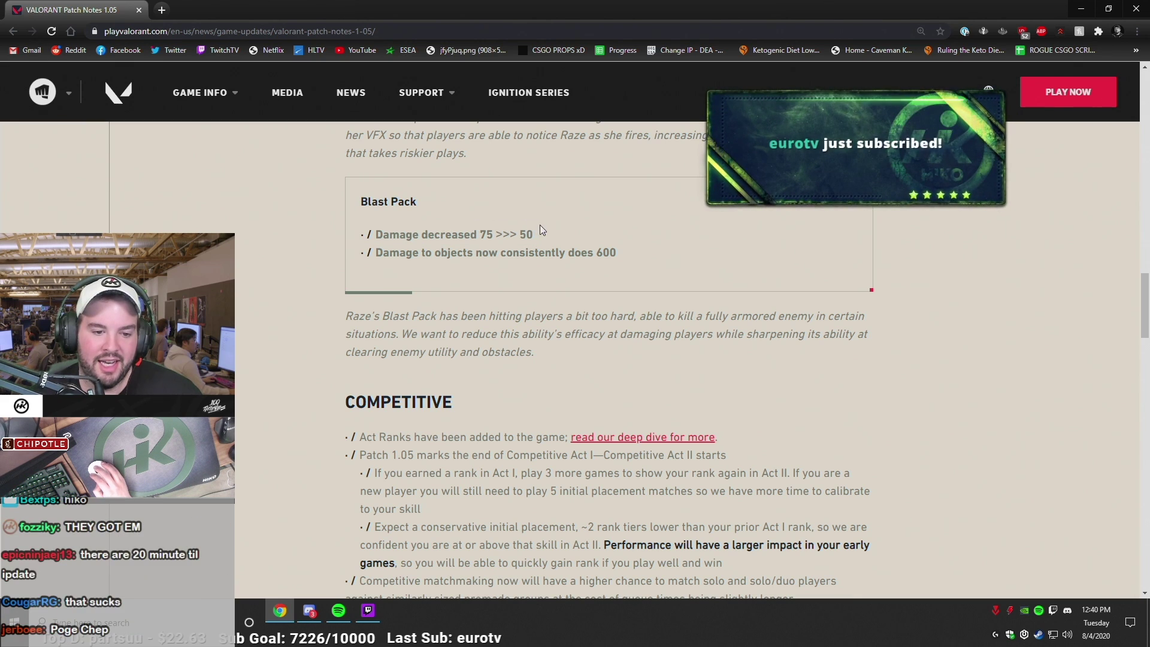
drag(540, 232, 371, 240)
drag(562, 229, 392, 226)
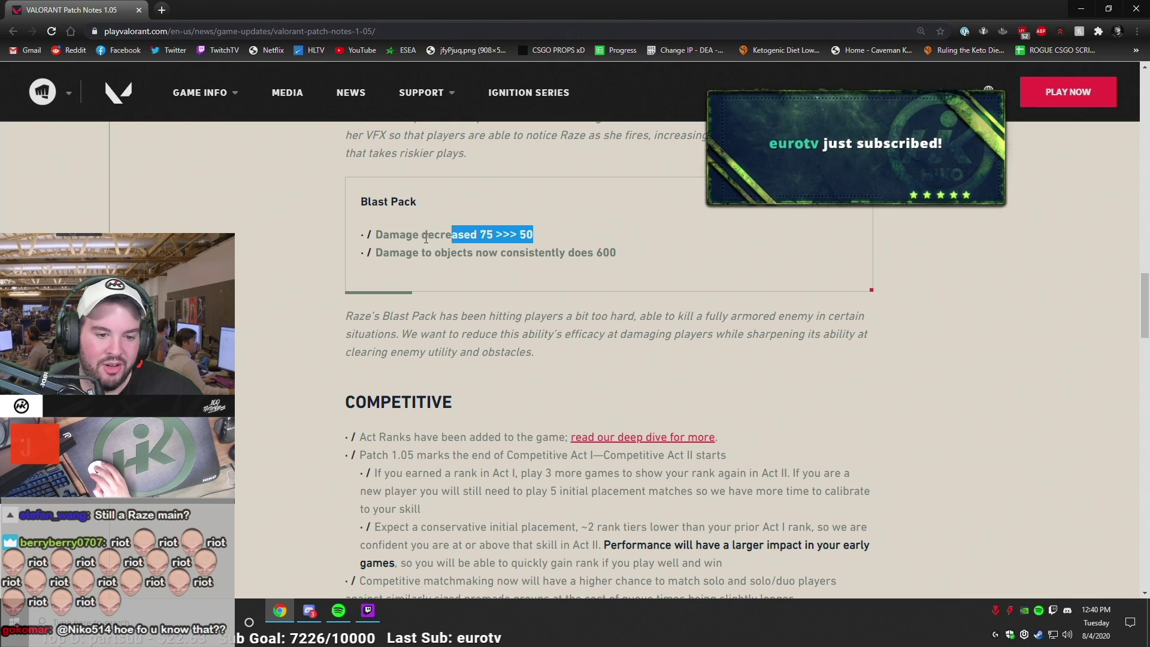
click(414, 209)
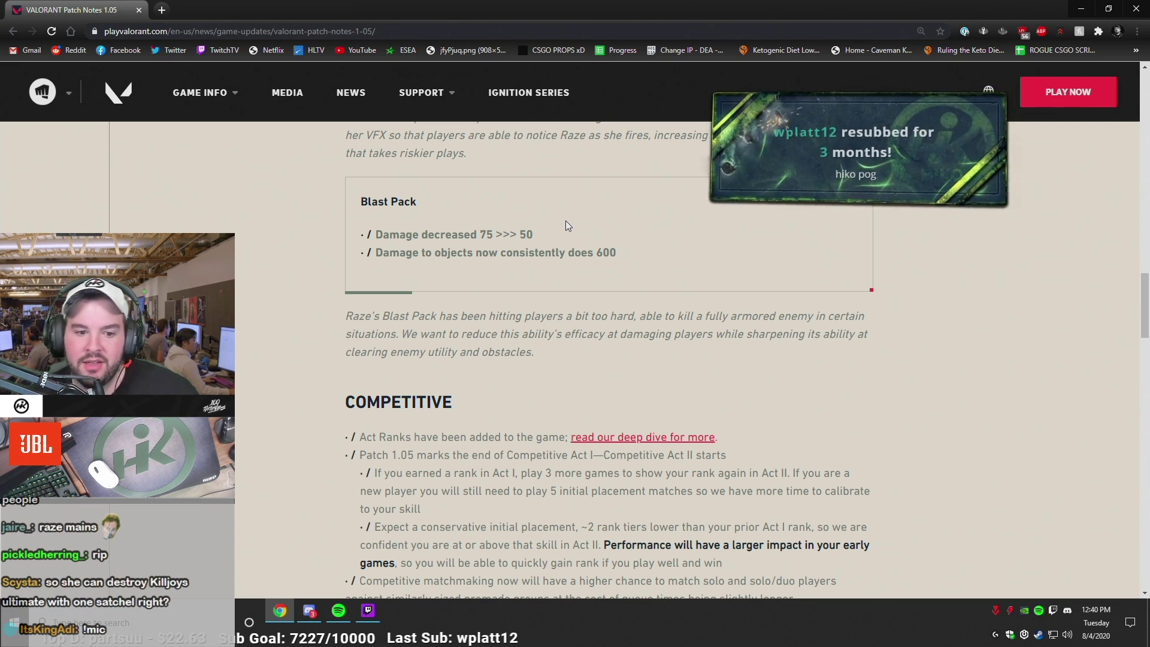
drag(536, 235, 344, 230)
click(354, 203)
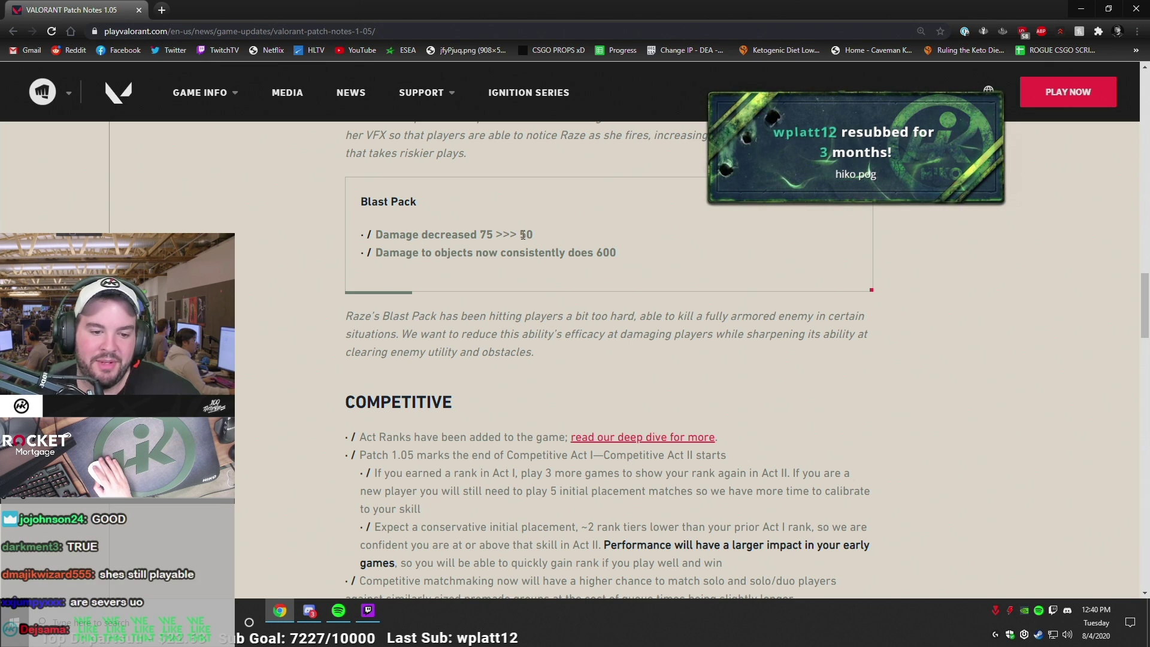
drag(441, 234, 616, 254)
click(573, 232)
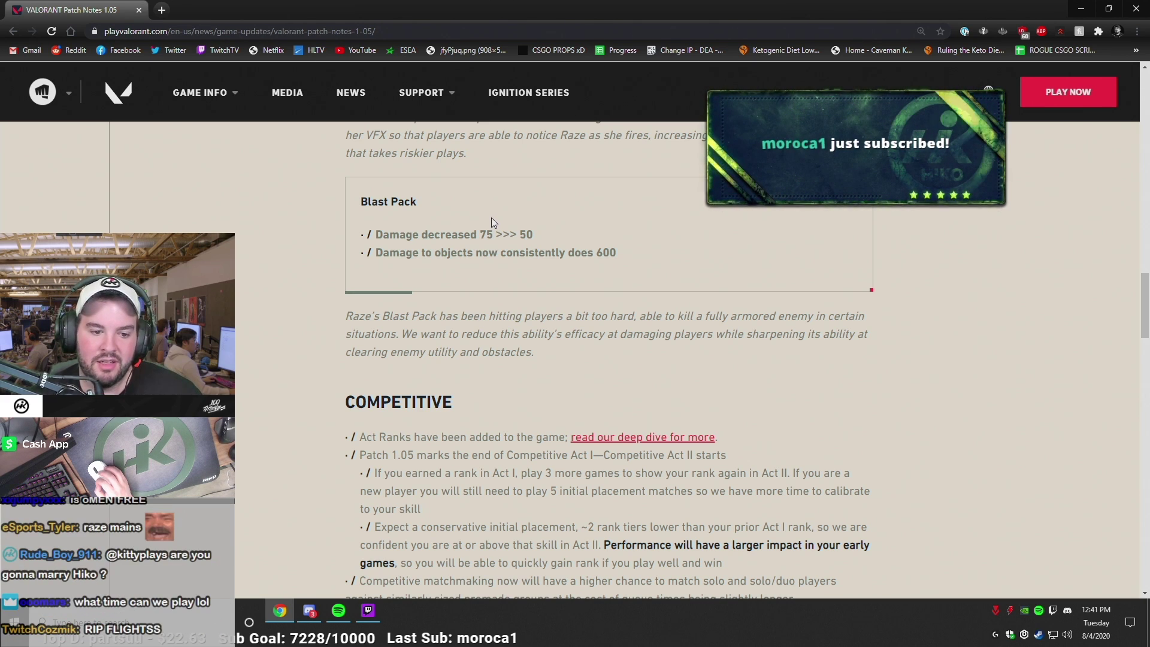
triple_click(414, 233)
click(536, 236)
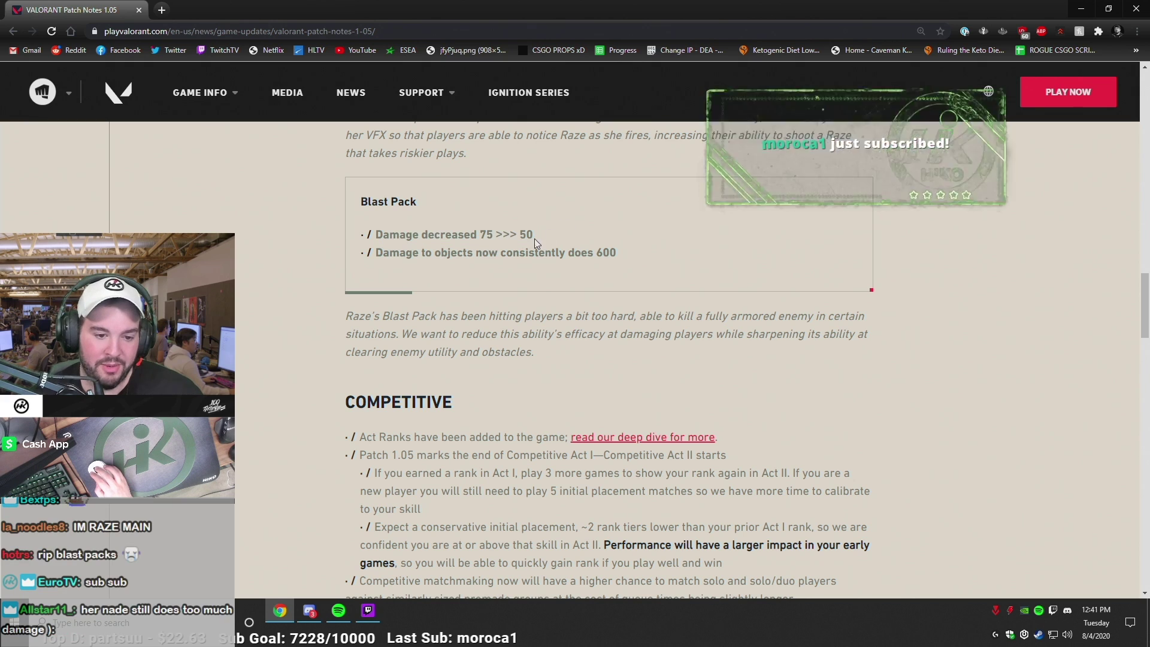
drag(539, 234, 263, 220)
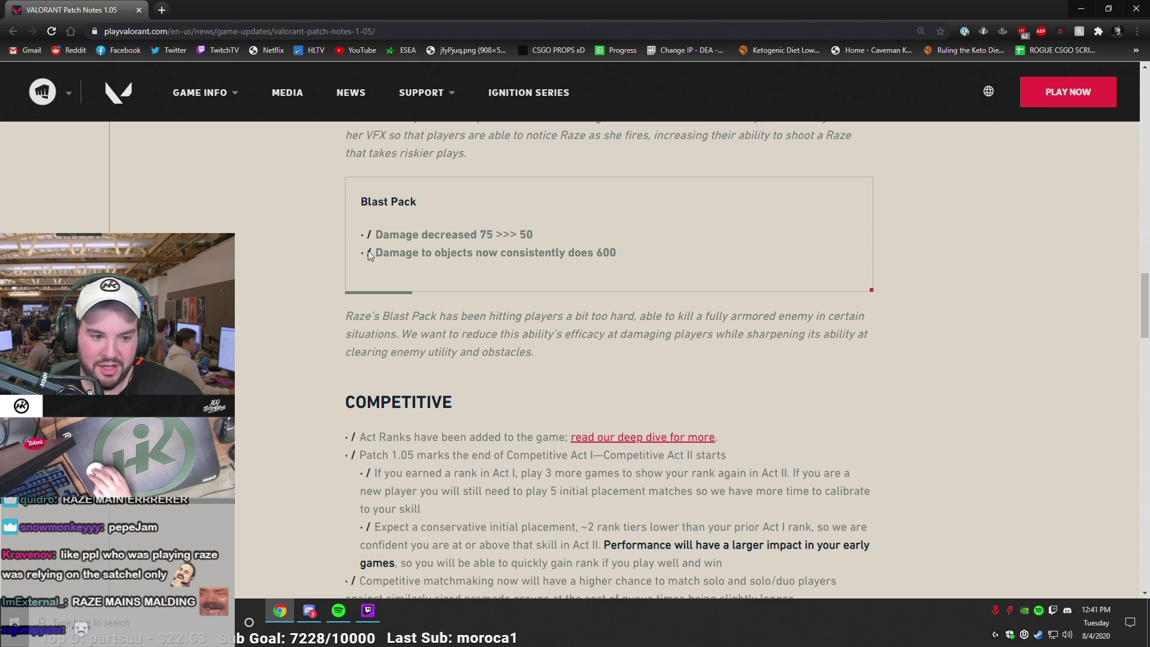
triple_click(377, 236)
drag(378, 236, 445, 235)
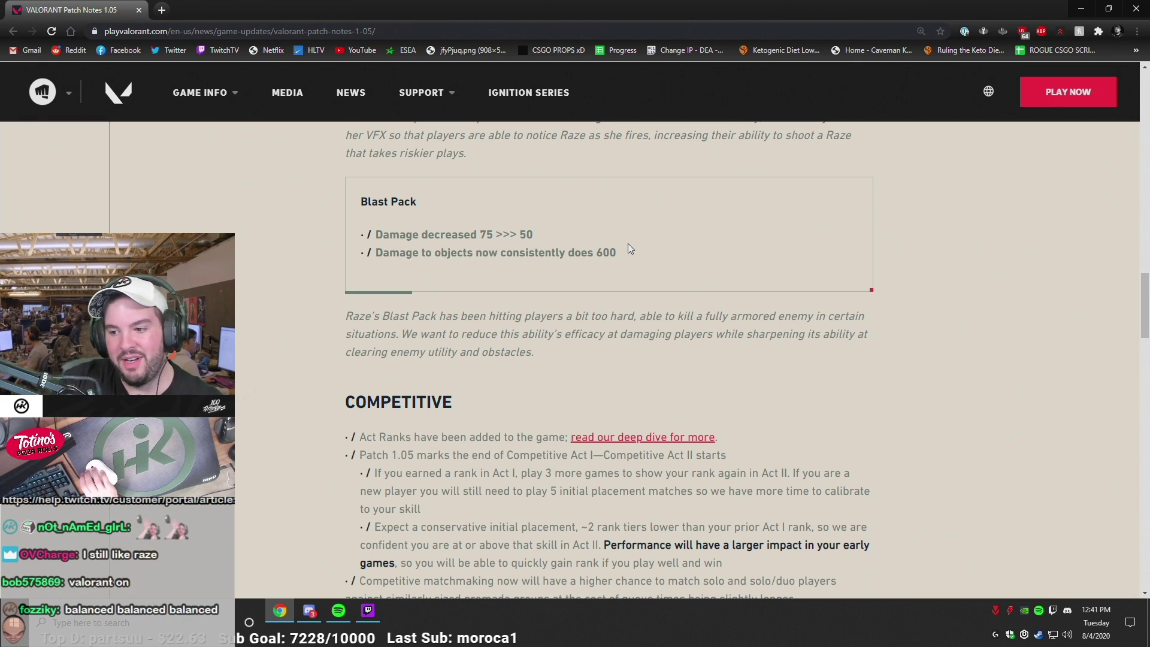
scroll(490, 281, down, 2)
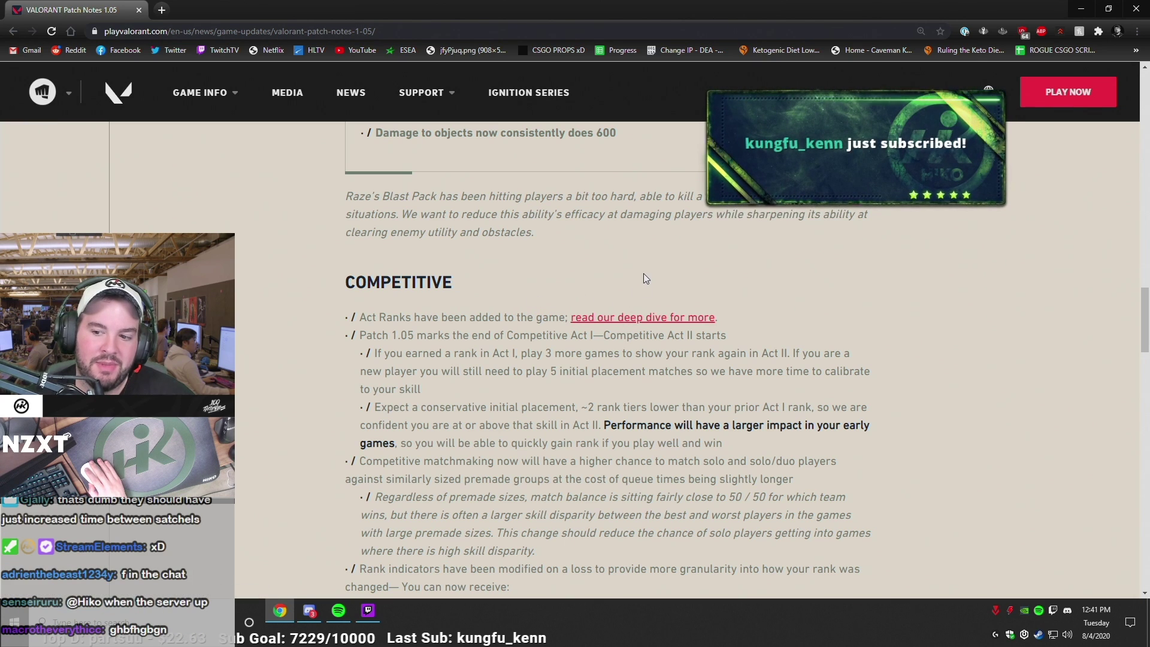
scroll(644, 278, down, 1)
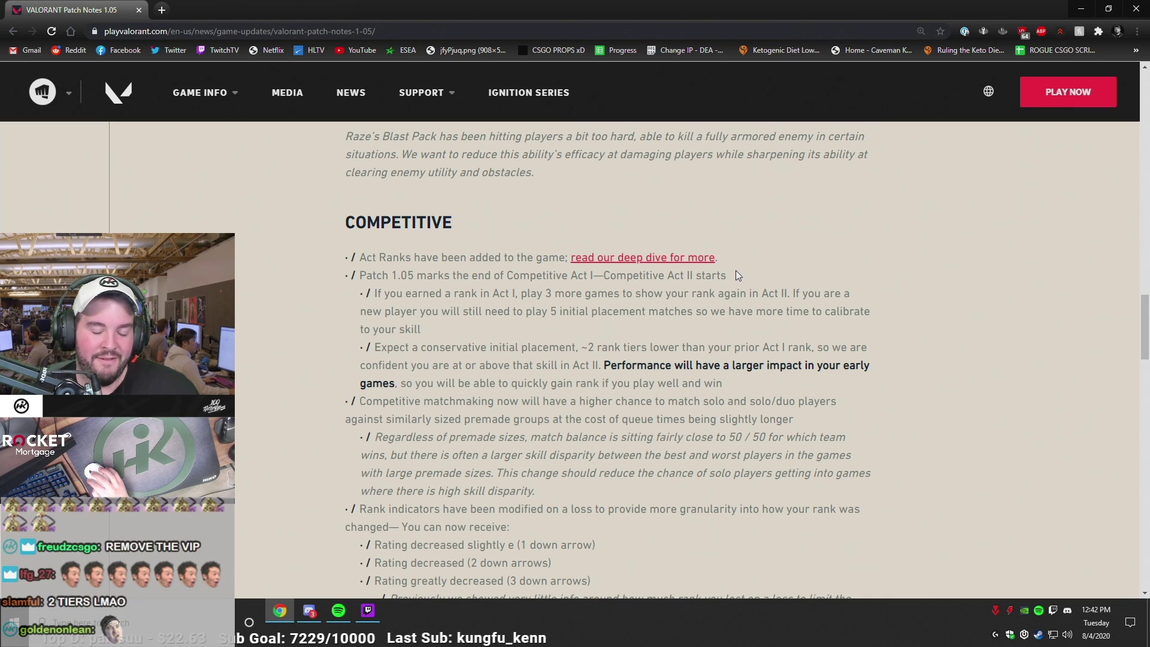
Step: Highlight the 5 initial placement matches and longer queue times notes
mouse_move(553, 319)
mouse_down()
mouse_move(710, 314)
mouse_move(760, 297)
mouse_move(825, 315)
mouse_up()
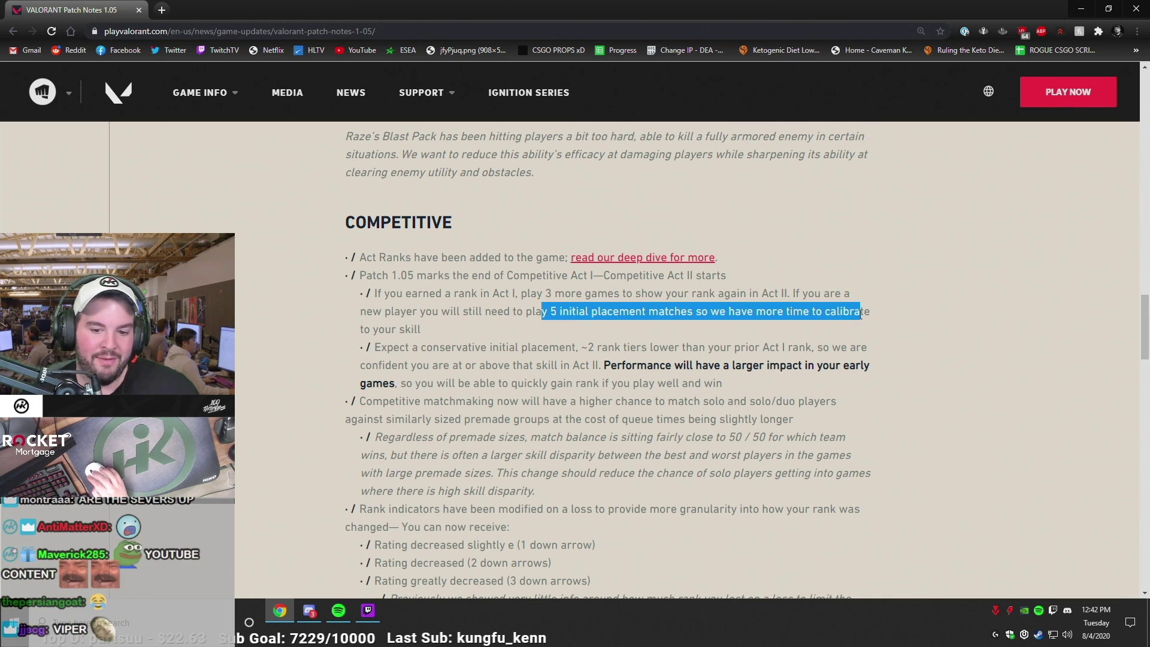
click(808, 336)
scroll(747, 332, down, 1)
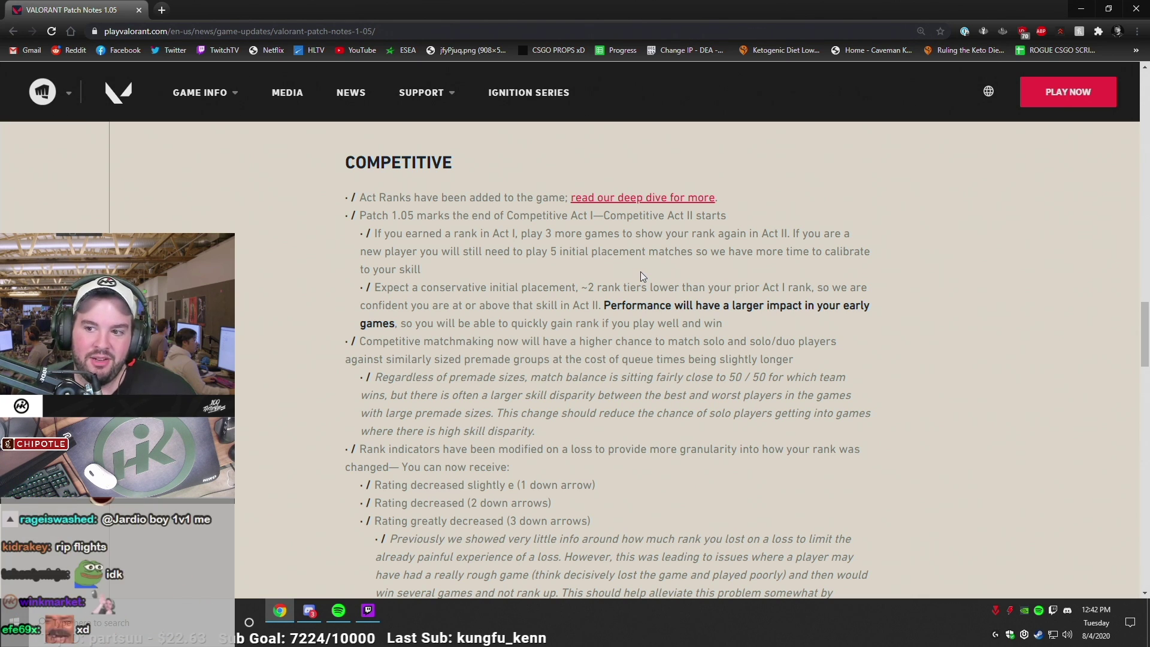
scroll(641, 272, down, 1)
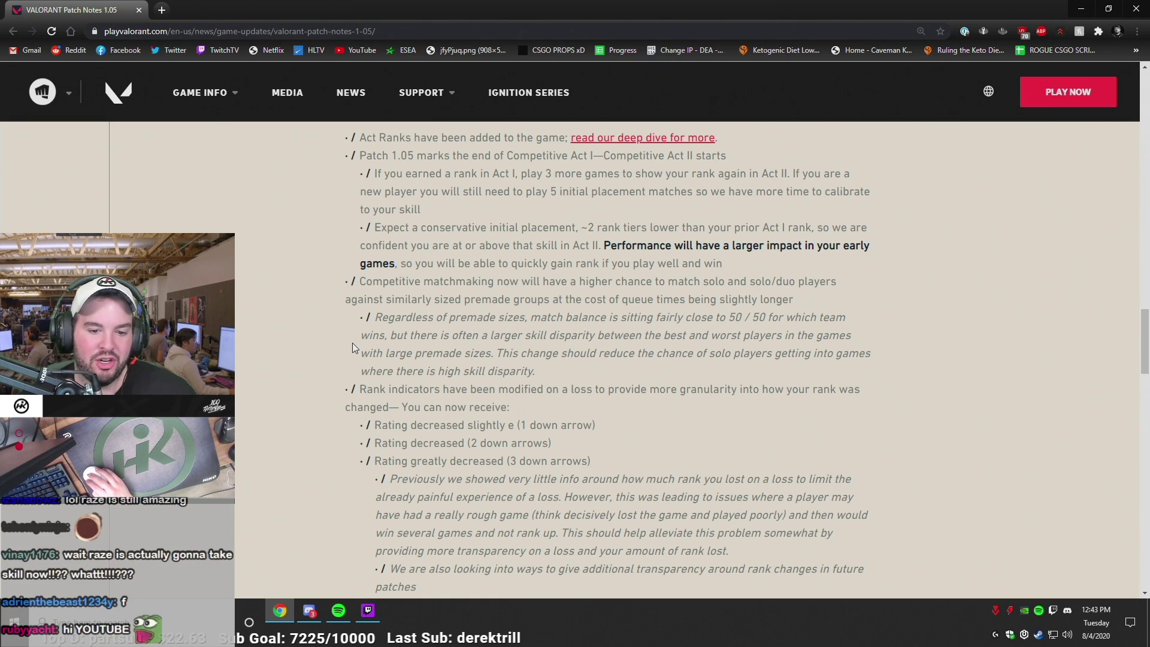
drag(566, 299, 816, 296)
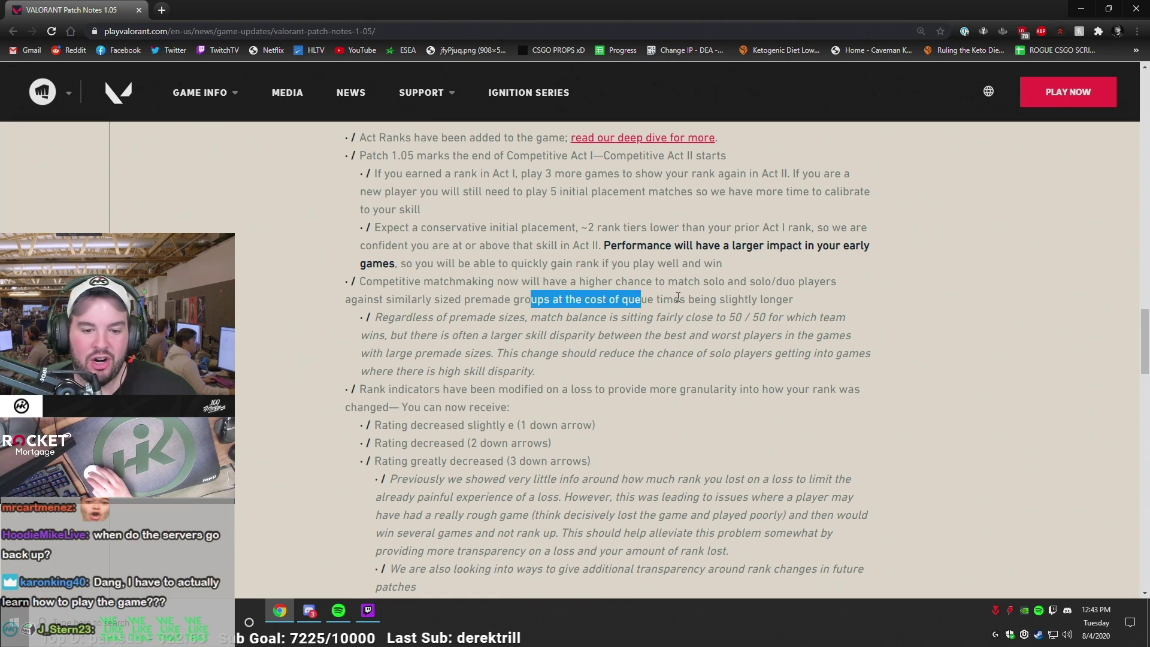
click(819, 294)
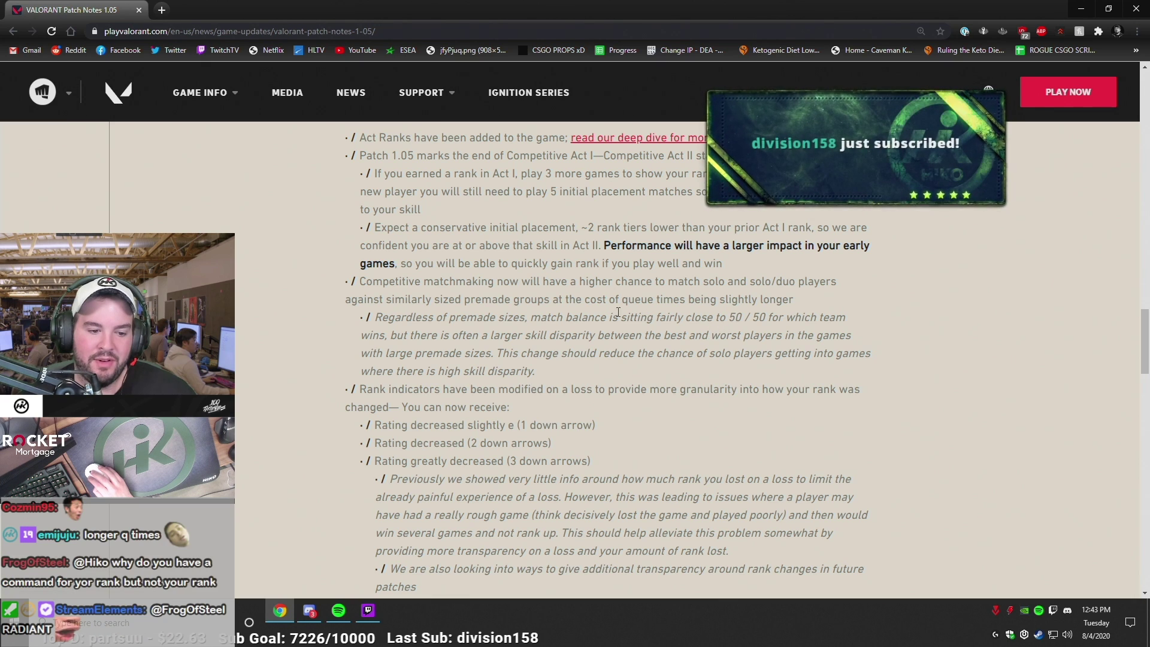
Step: Read the 'Regardless of premade sizes' skill disparity paragraph, highlighting it repeatedly
drag(396, 334, 503, 335)
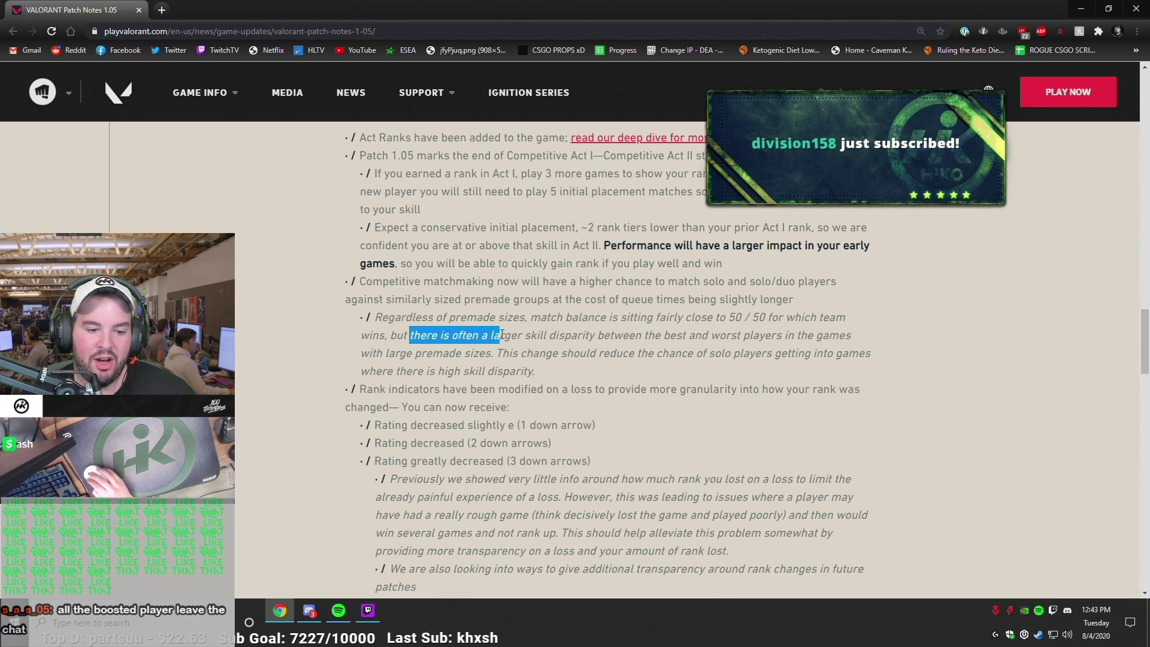
click(505, 334)
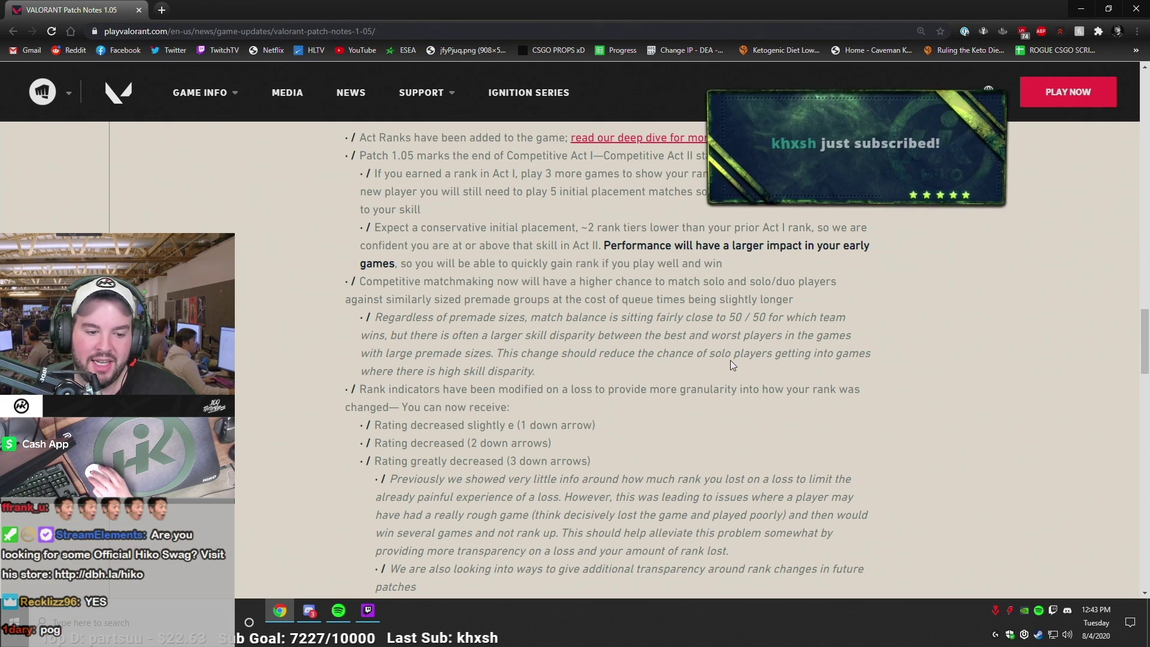
drag(537, 372, 414, 316)
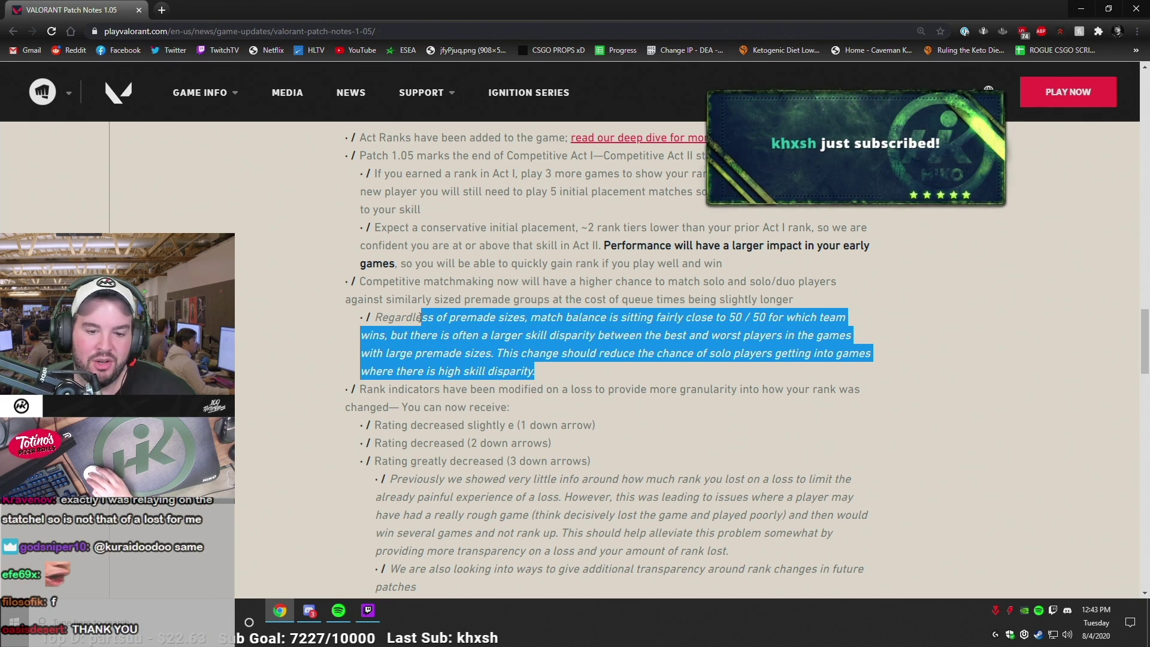
click(552, 343)
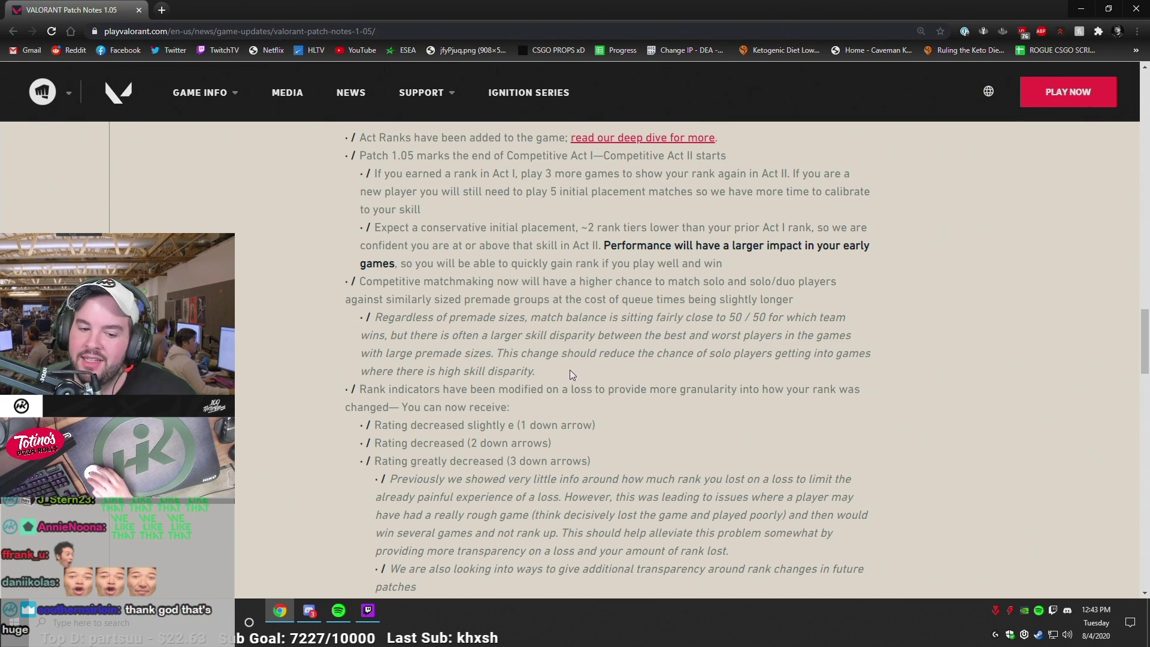
drag(558, 385, 327, 343)
click(328, 343)
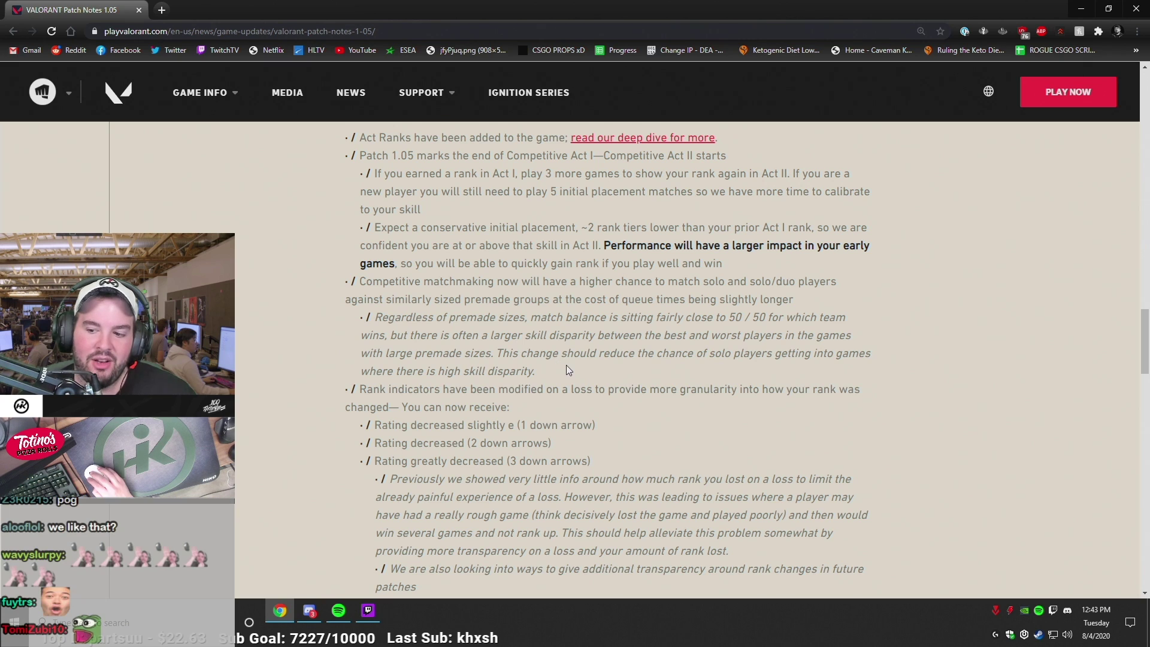
mouse_move(566, 366)
mouse_down()
mouse_move(414, 334)
mouse_move(378, 317)
mouse_move(373, 290)
mouse_up()
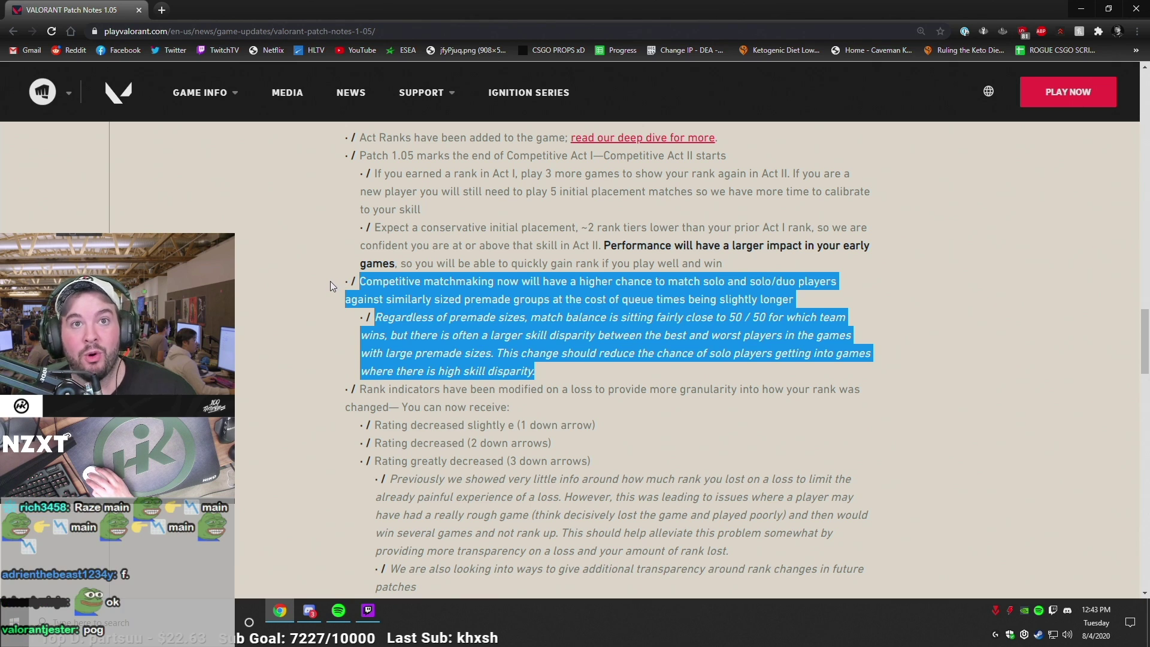
click(554, 373)
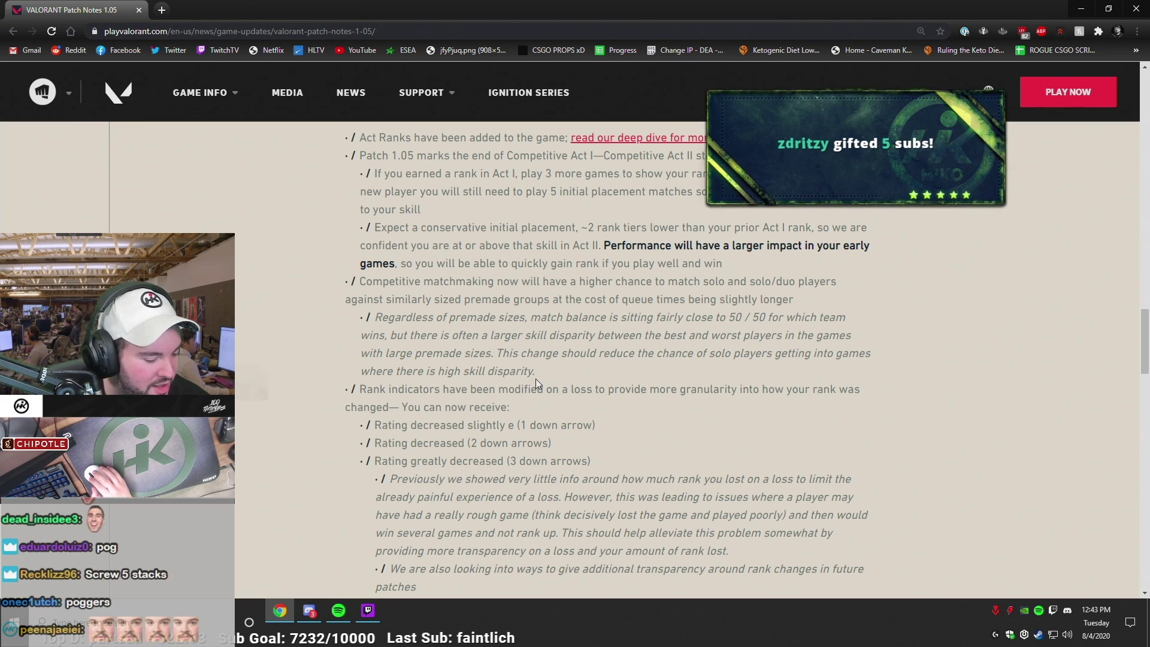
scroll(401, 315, down, 1)
scroll(401, 315, down, 2)
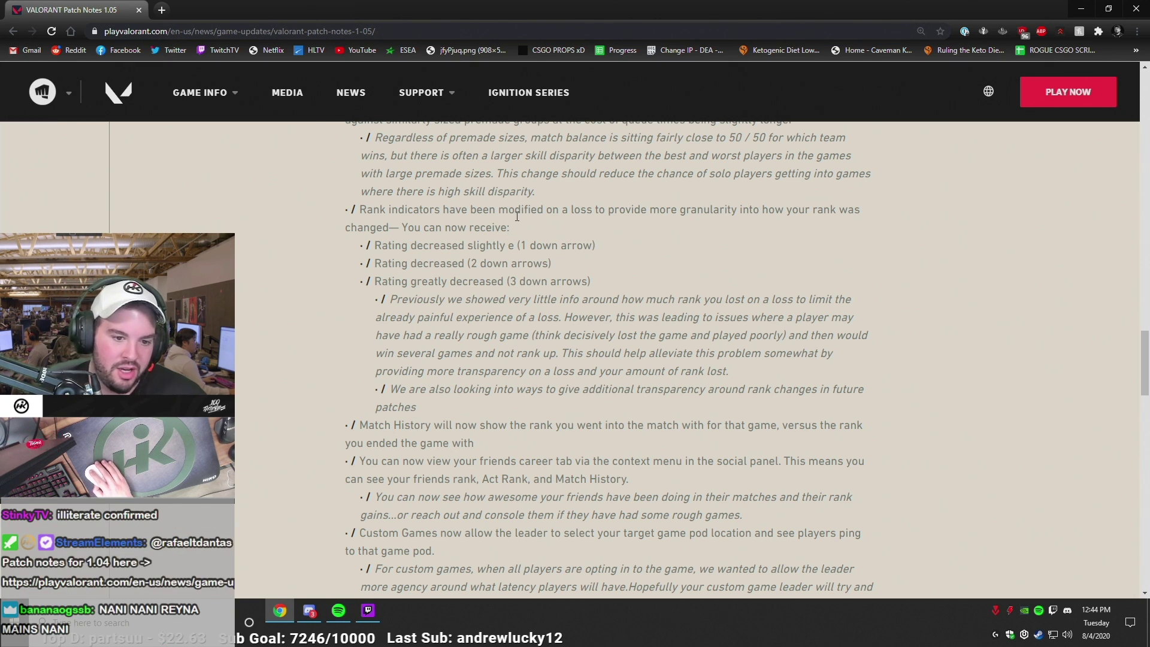
drag(373, 245, 627, 241)
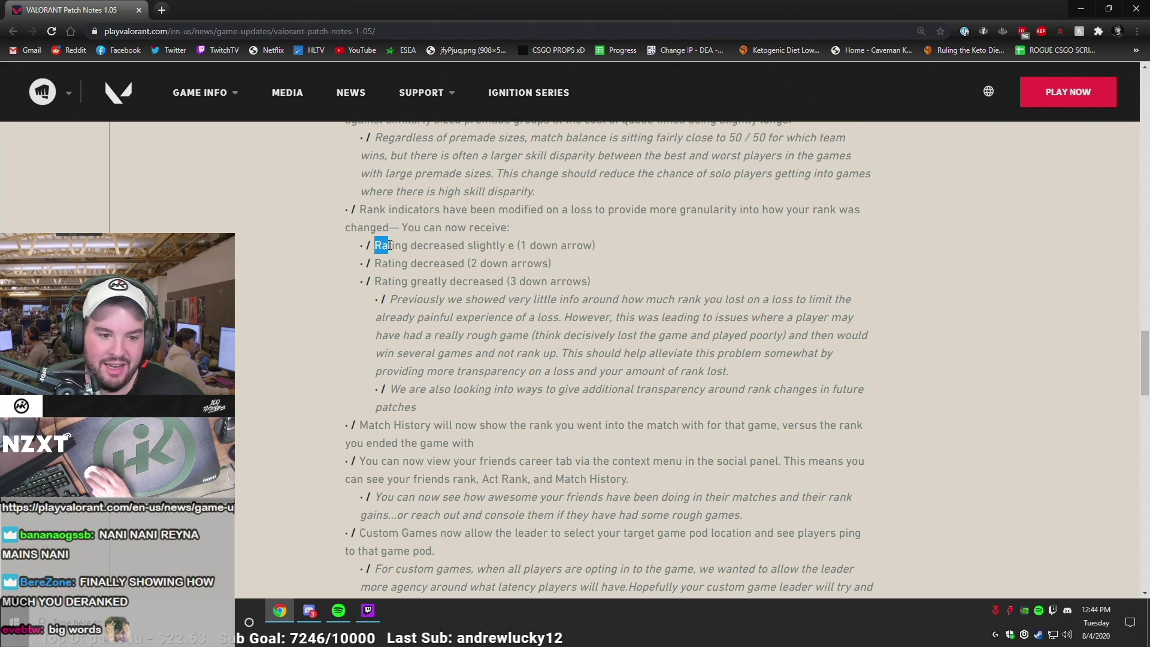
click(628, 244)
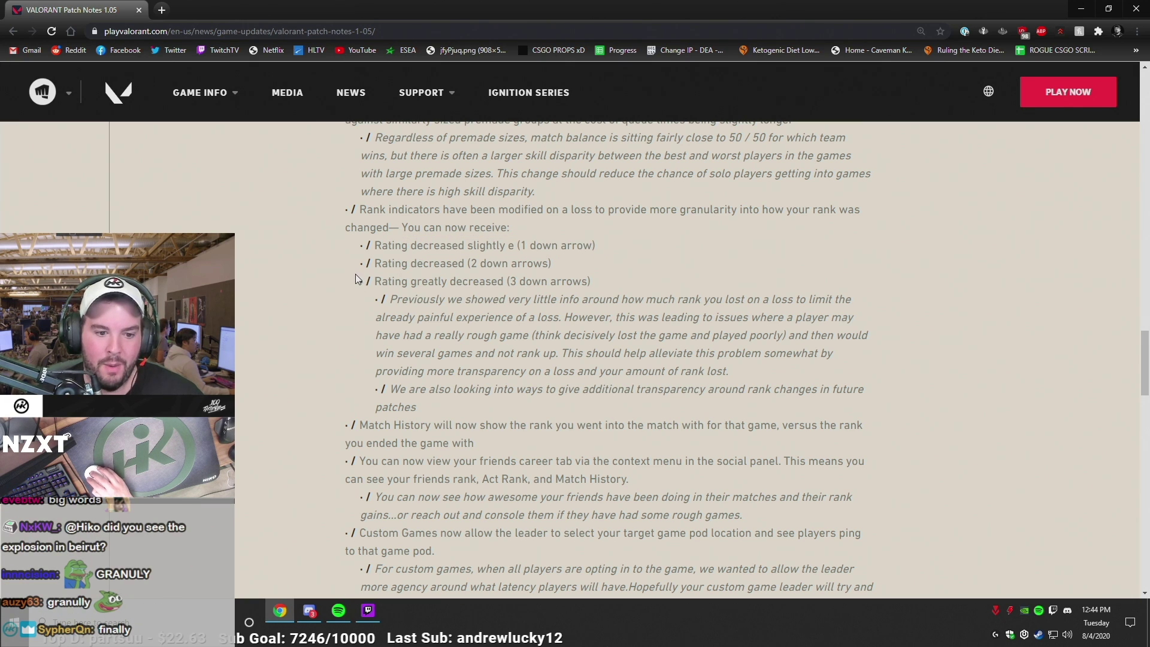
drag(373, 264, 544, 272)
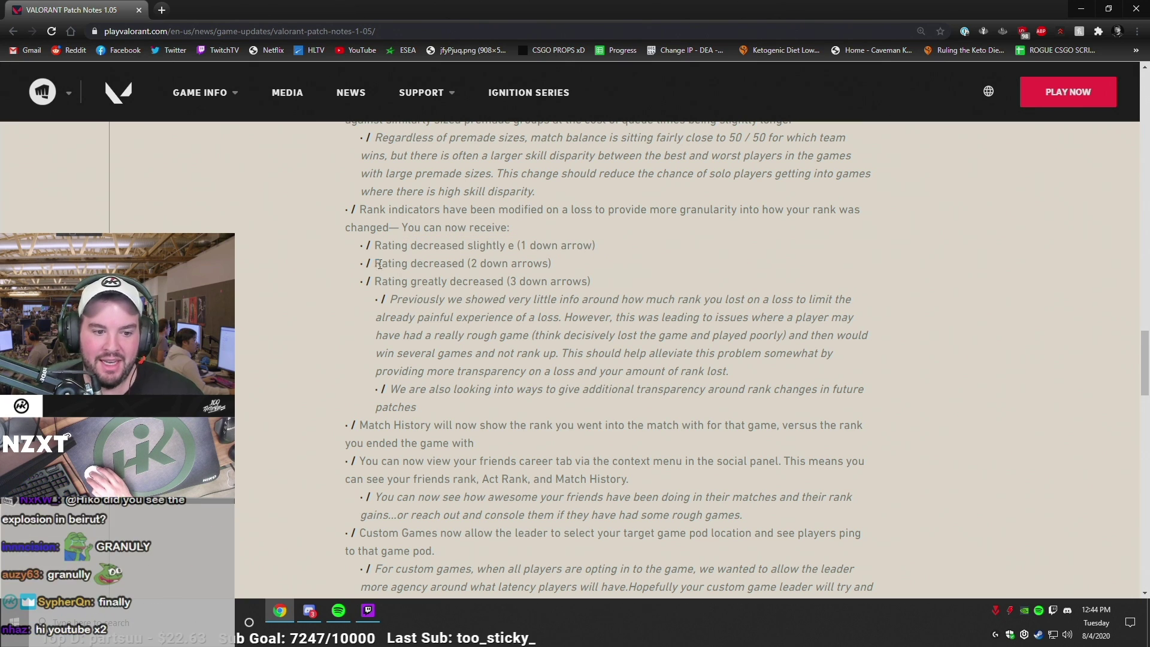
click(566, 265)
drag(373, 281, 409, 281)
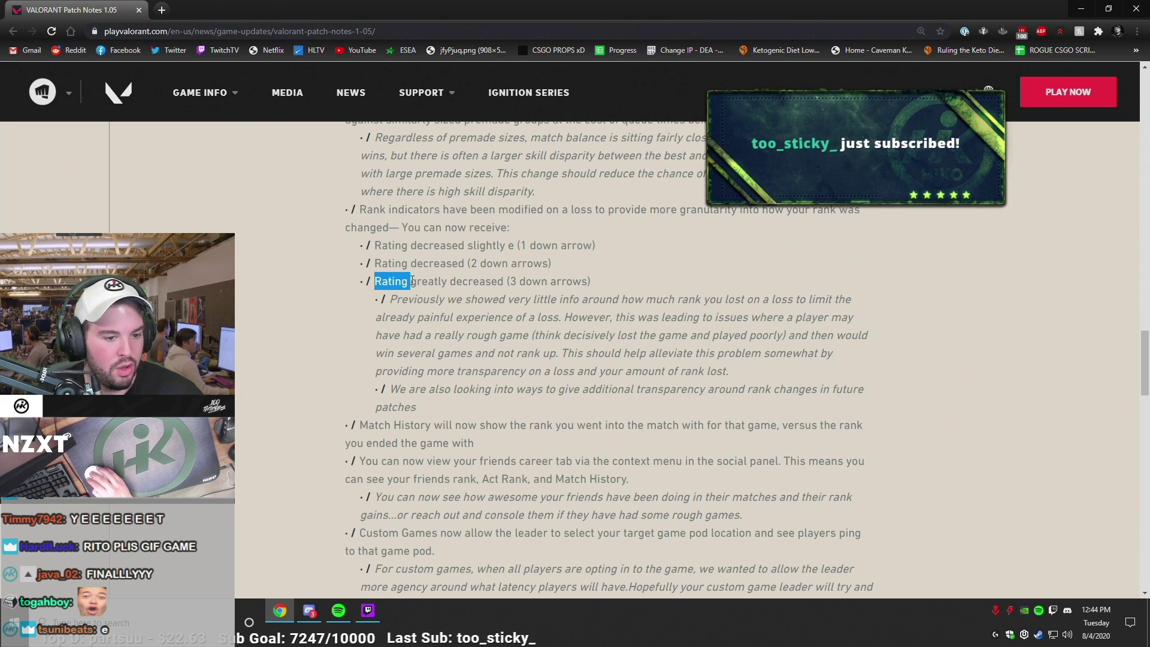
click(589, 281)
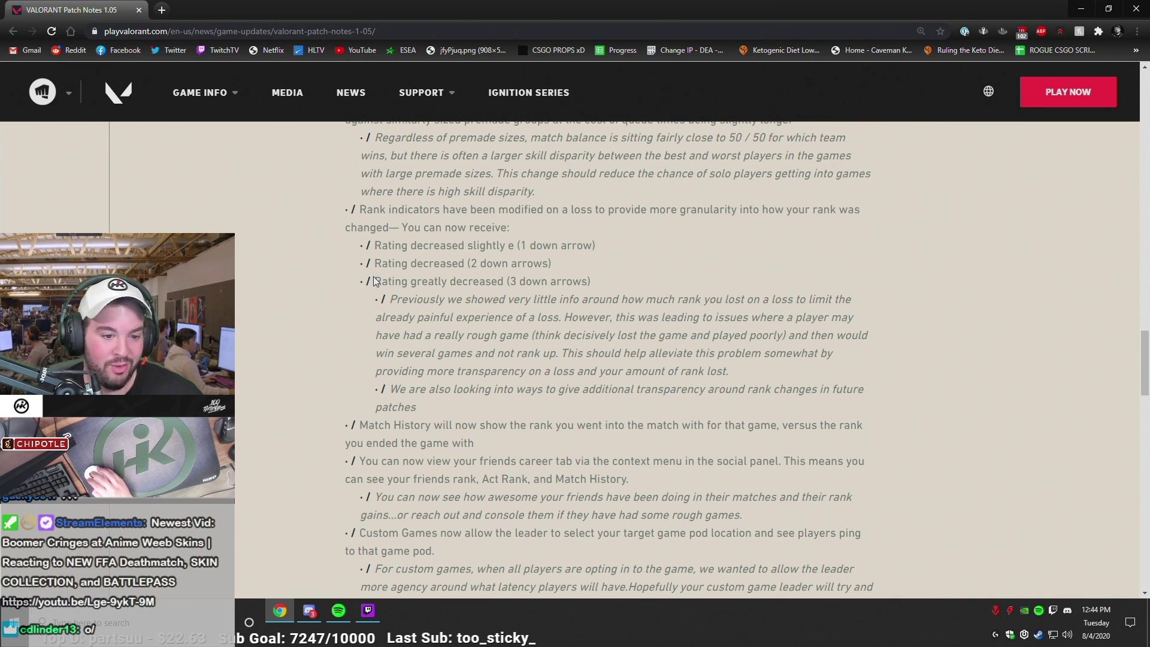
drag(375, 281, 667, 278)
click(638, 279)
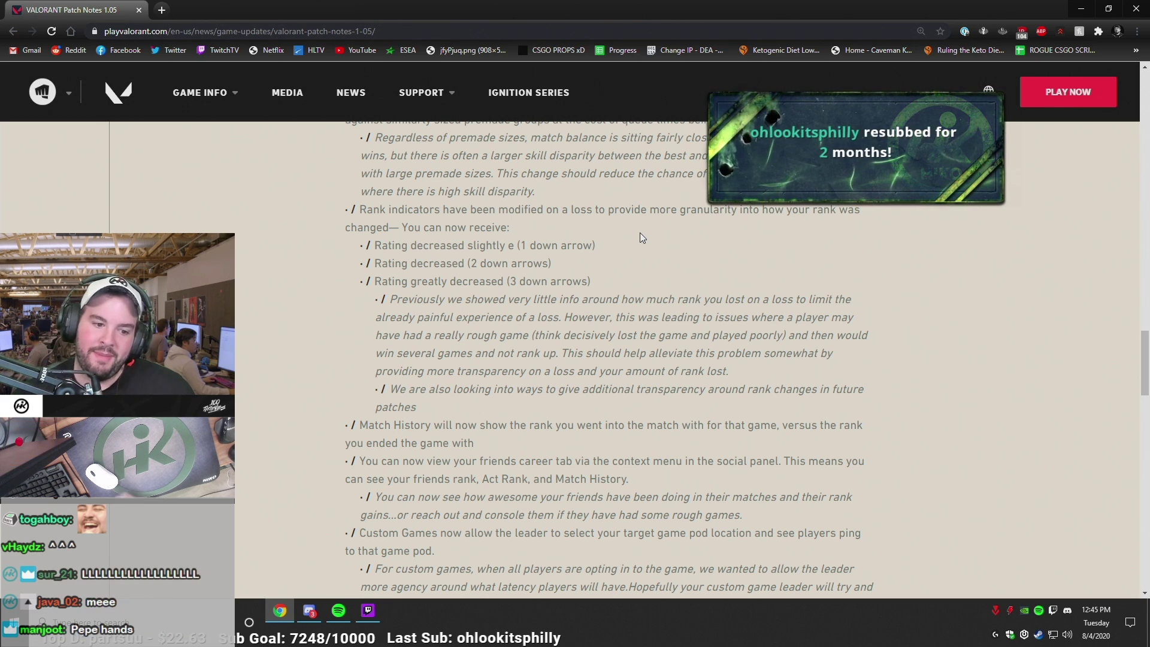
drag(363, 323, 793, 318)
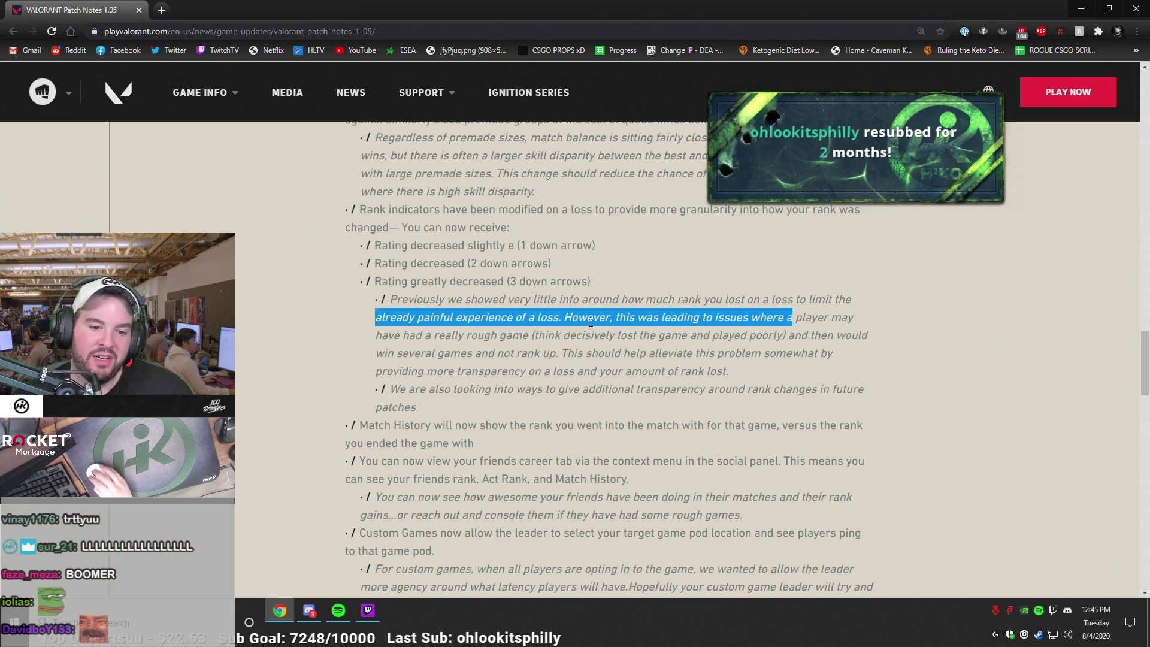
click(574, 320)
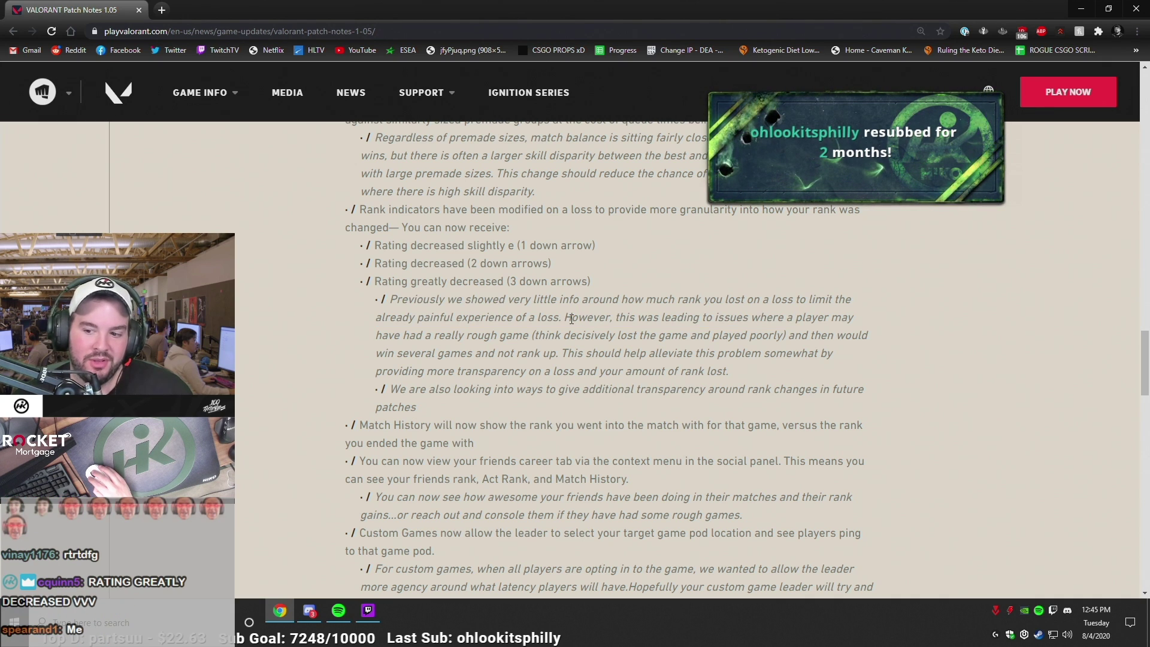
drag(563, 318, 552, 319)
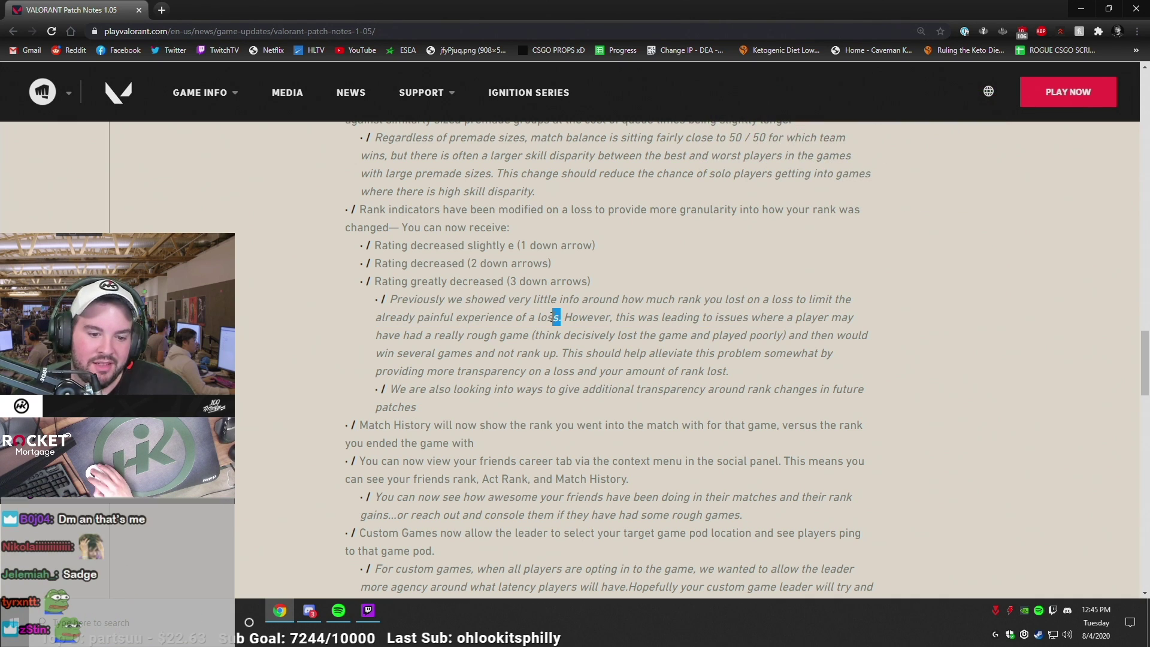
click(526, 325)
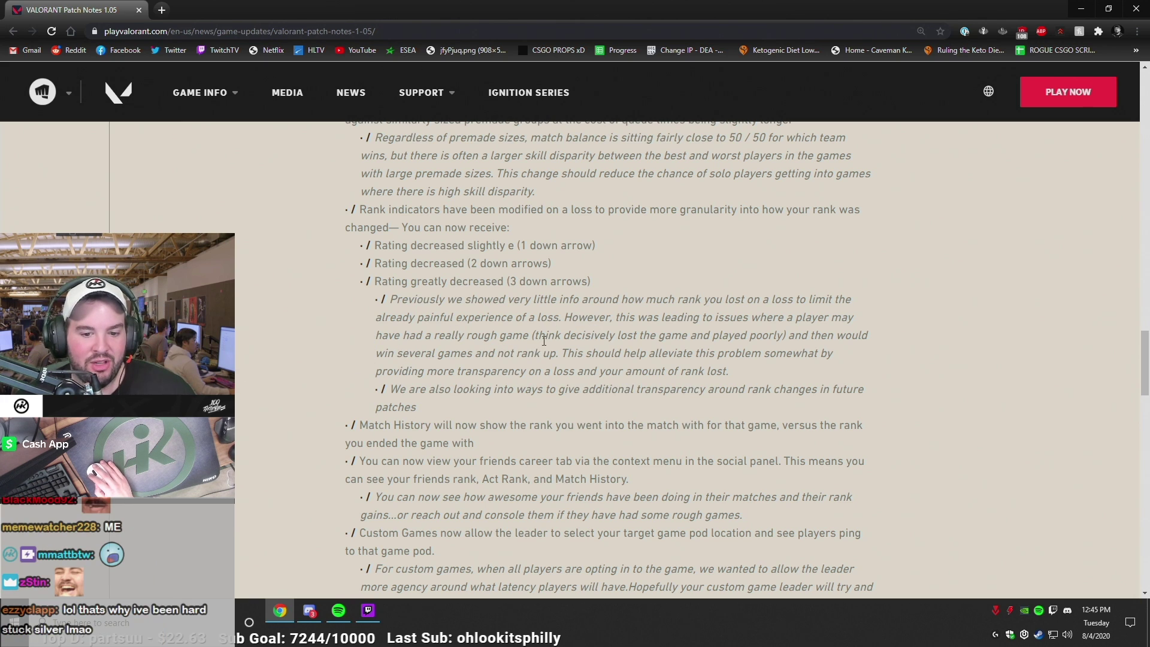
drag(537, 335, 794, 338)
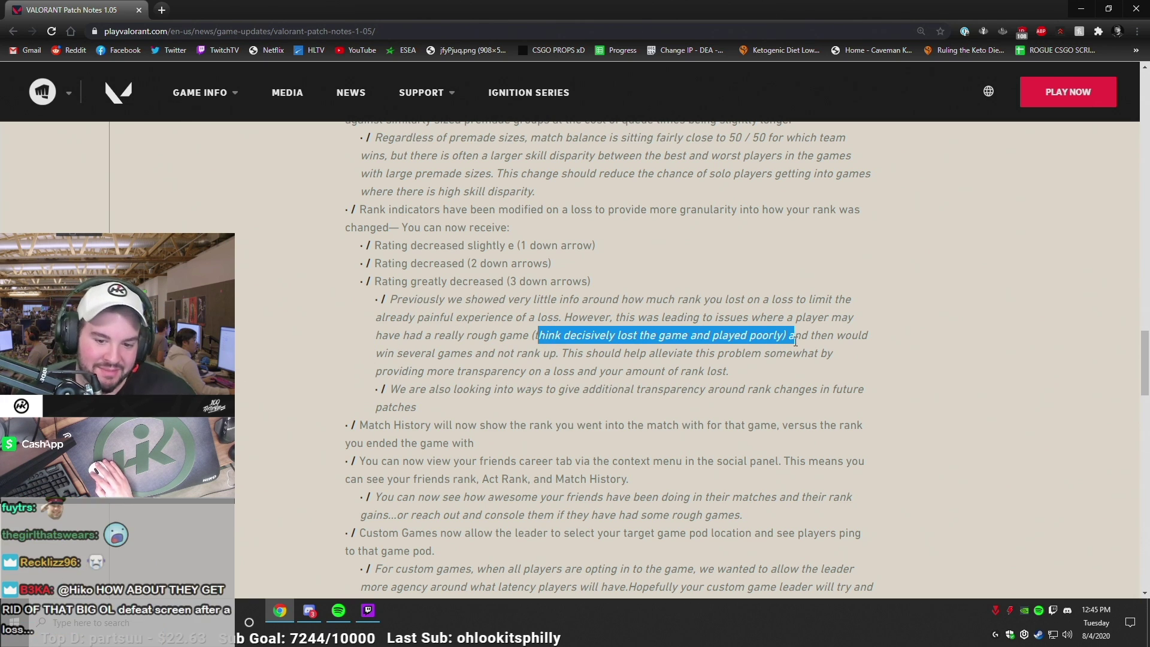
click(795, 338)
right_click(784, 329)
click(892, 319)
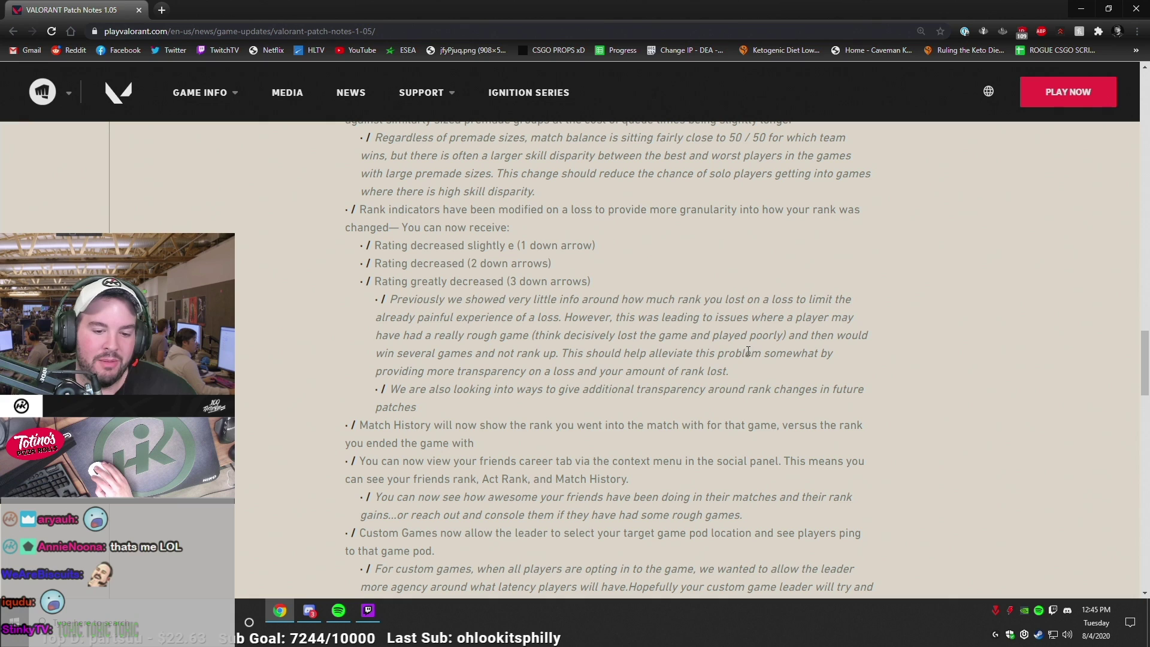
drag(359, 379, 730, 371)
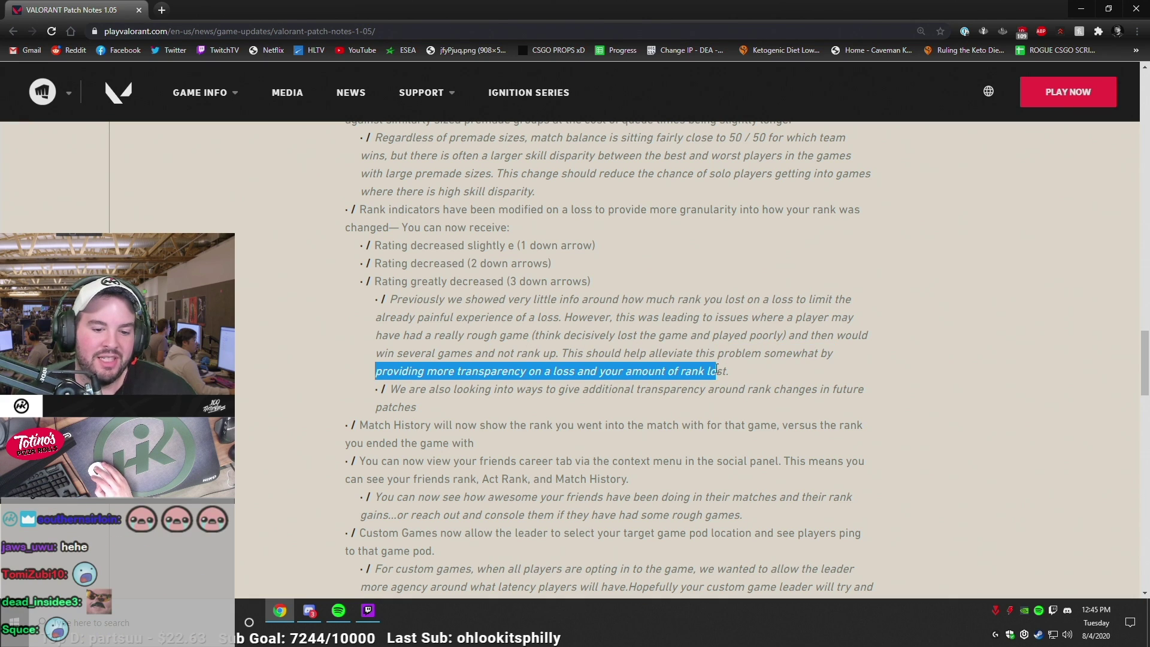
click(808, 372)
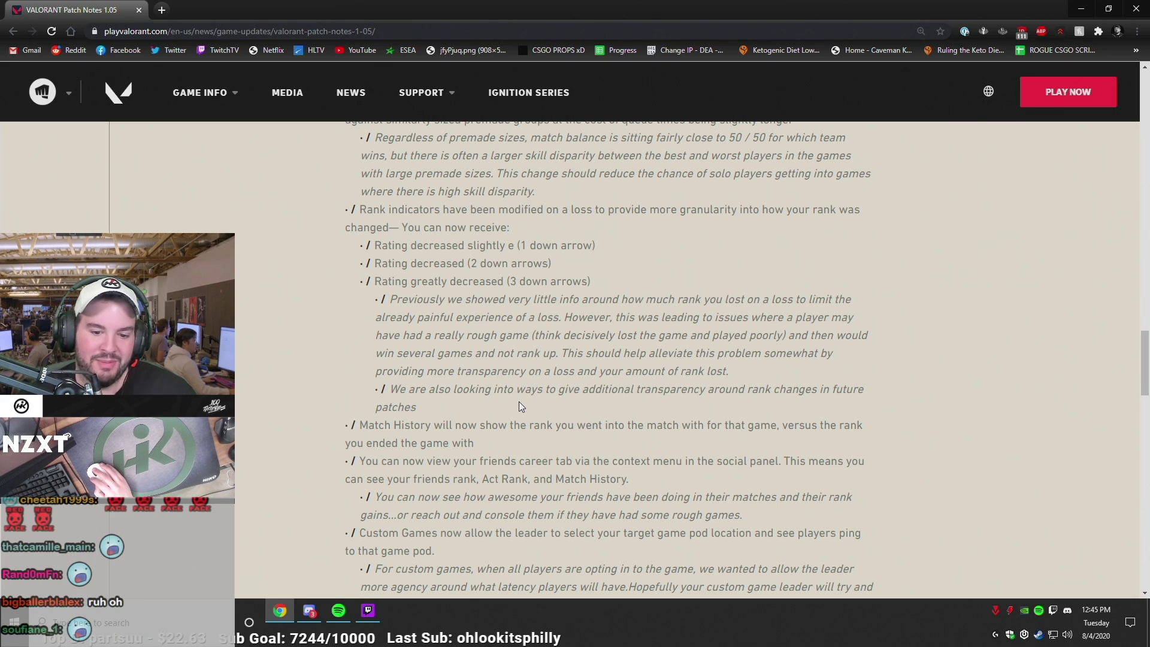
drag(517, 401, 368, 300)
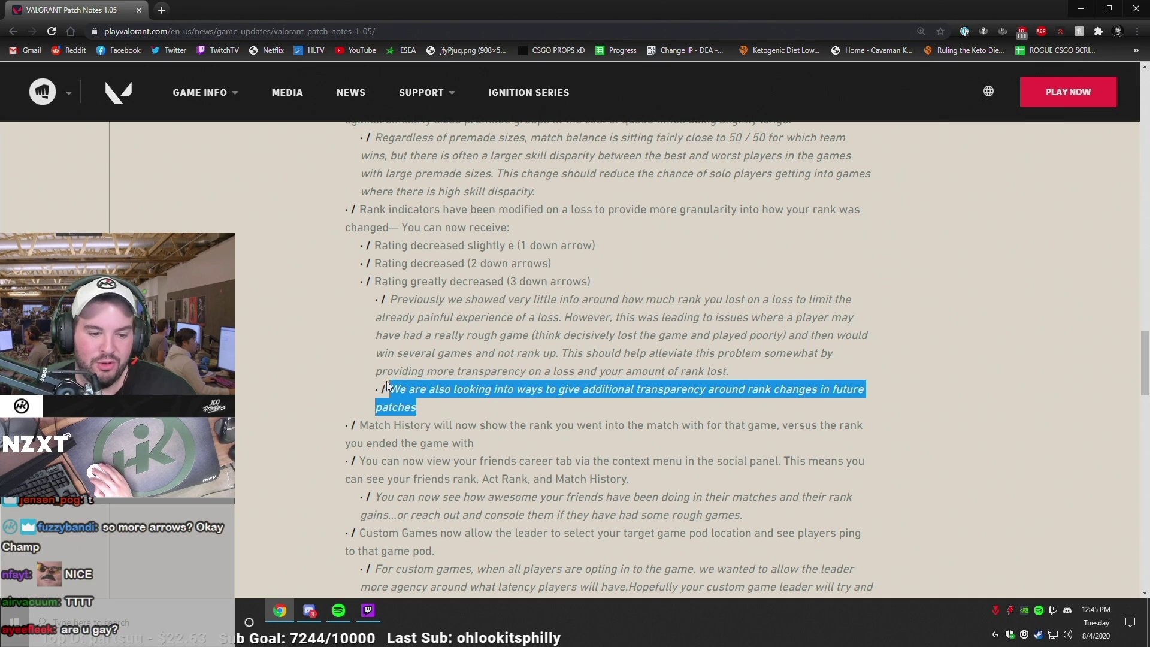
click(440, 332)
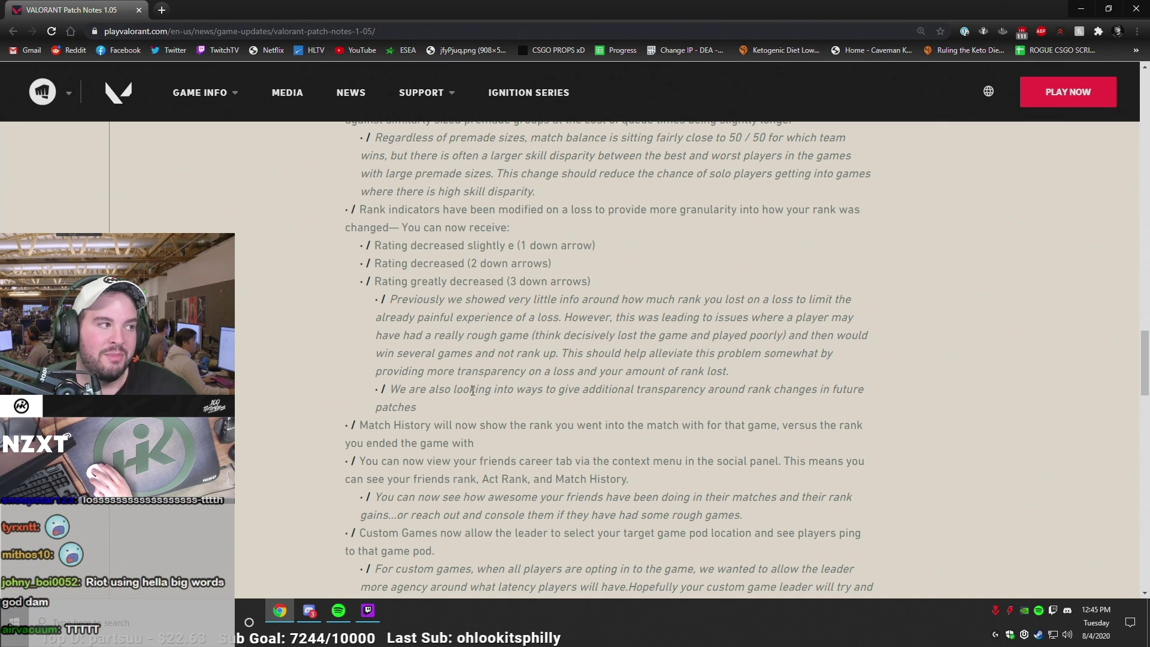
mouse_move(434, 406)
mouse_down()
mouse_move(376, 310)
mouse_move(383, 370)
mouse_up()
click(484, 303)
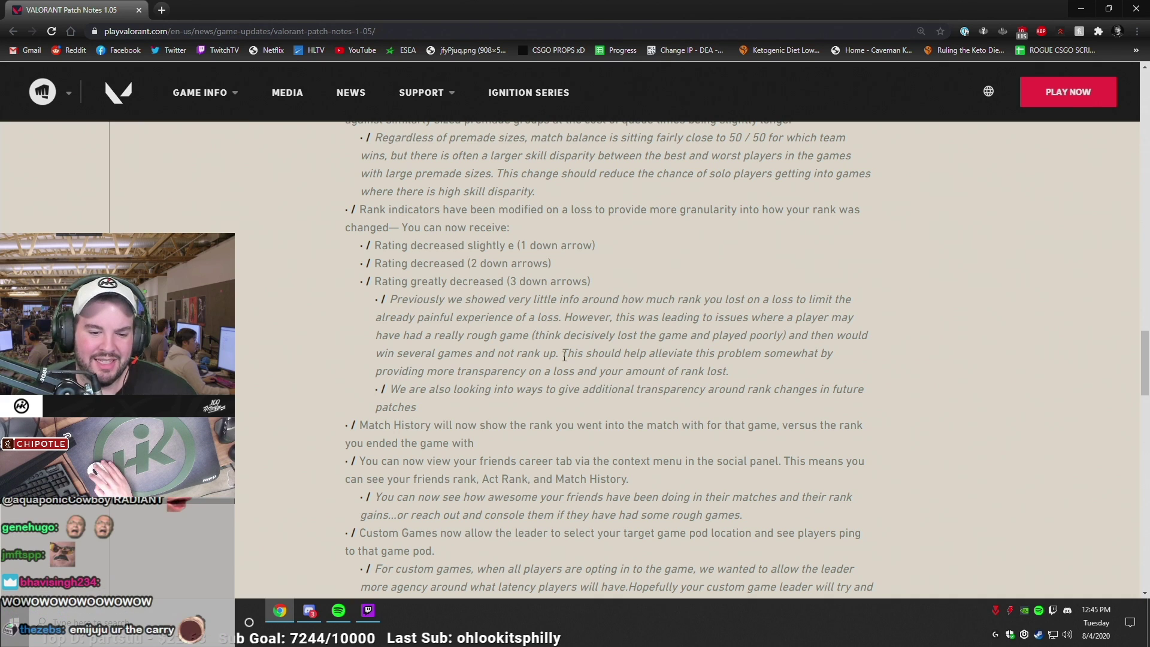
mouse_move(477, 406)
mouse_down()
mouse_move(458, 370)
mouse_move(522, 388)
mouse_up()
click(555, 340)
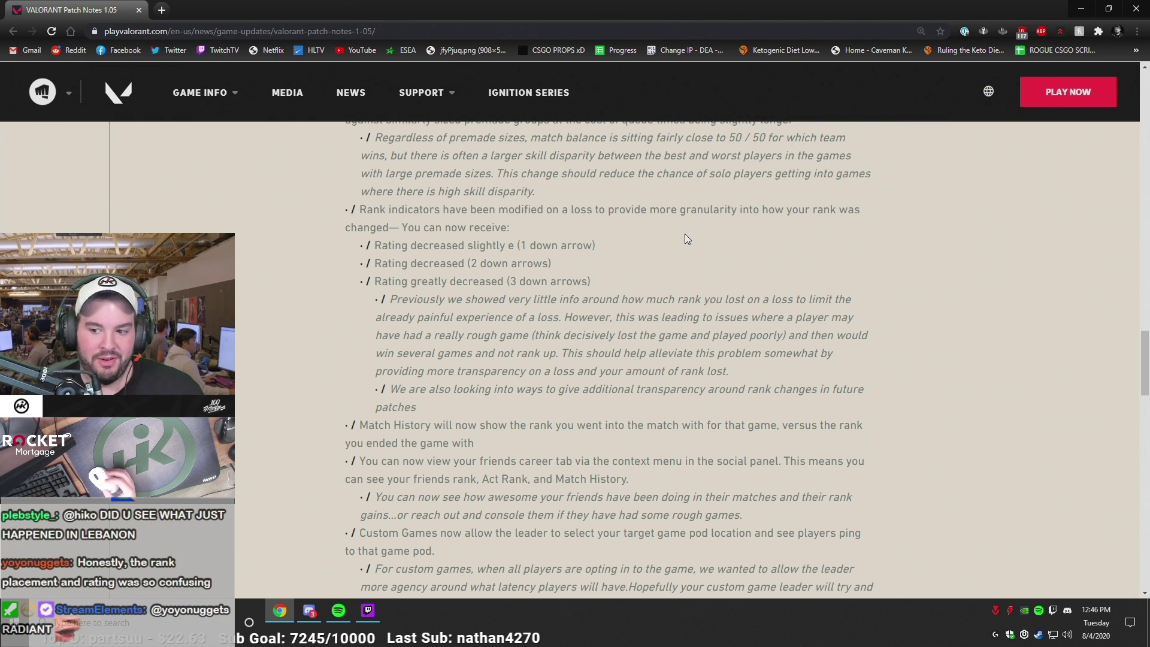
scroll(689, 300, down, 2)
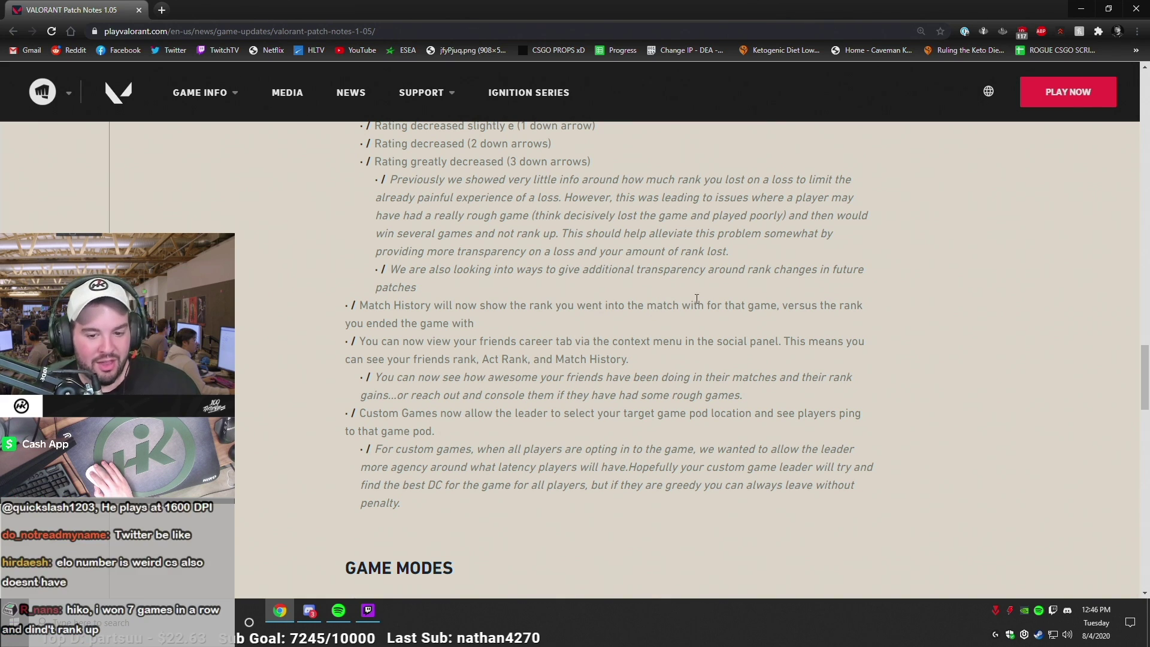
Step: Briefly highlight the word 'friends' and the Match History bullet, then clear them
double_click(511, 341)
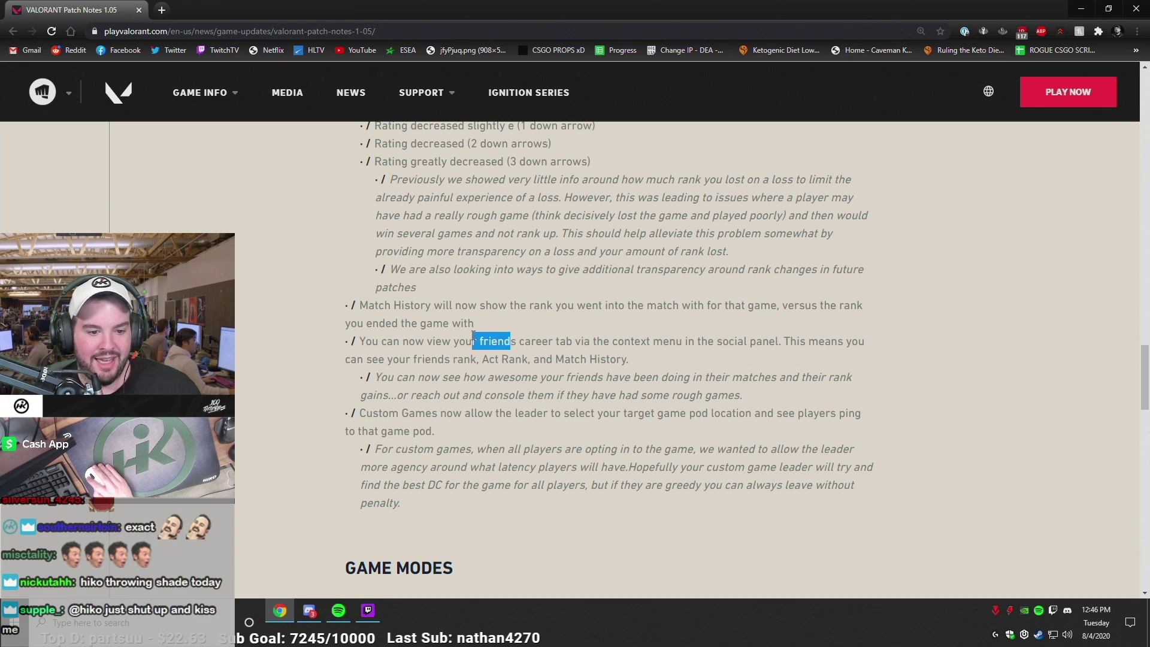
click(484, 323)
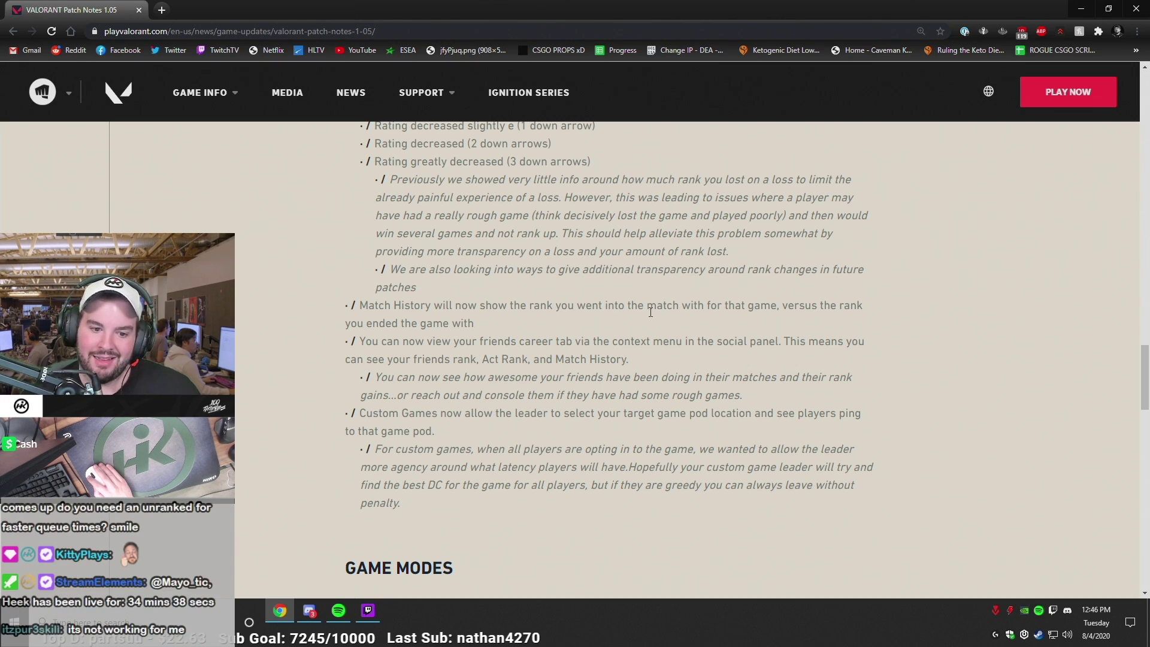
drag(526, 321, 329, 309)
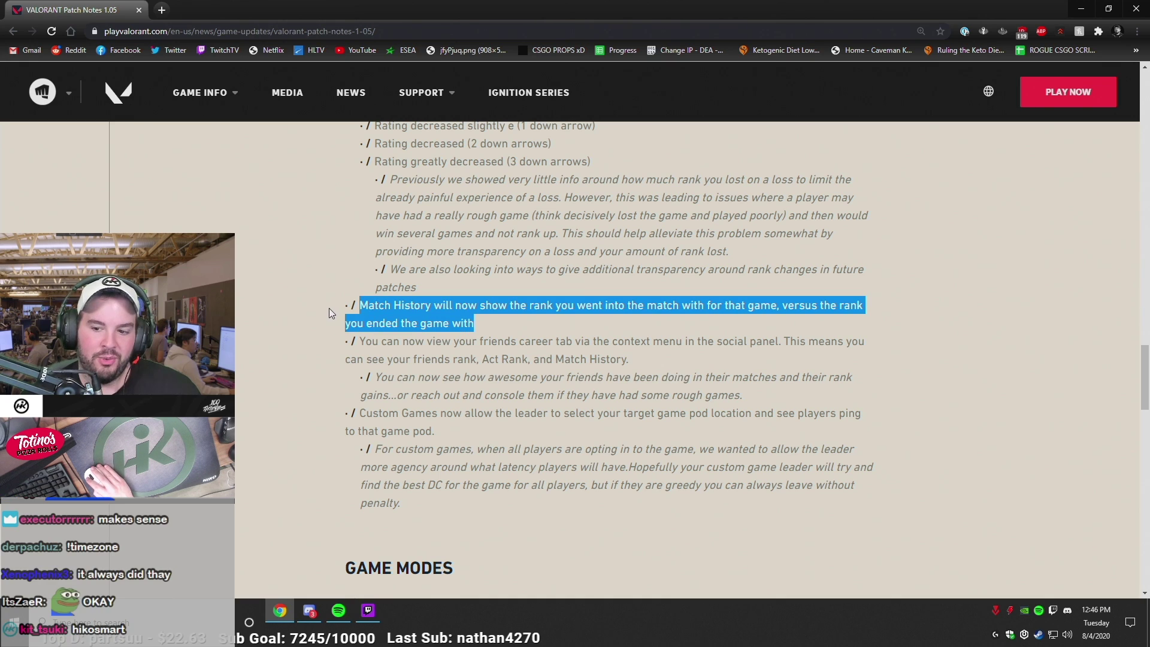
click(523, 306)
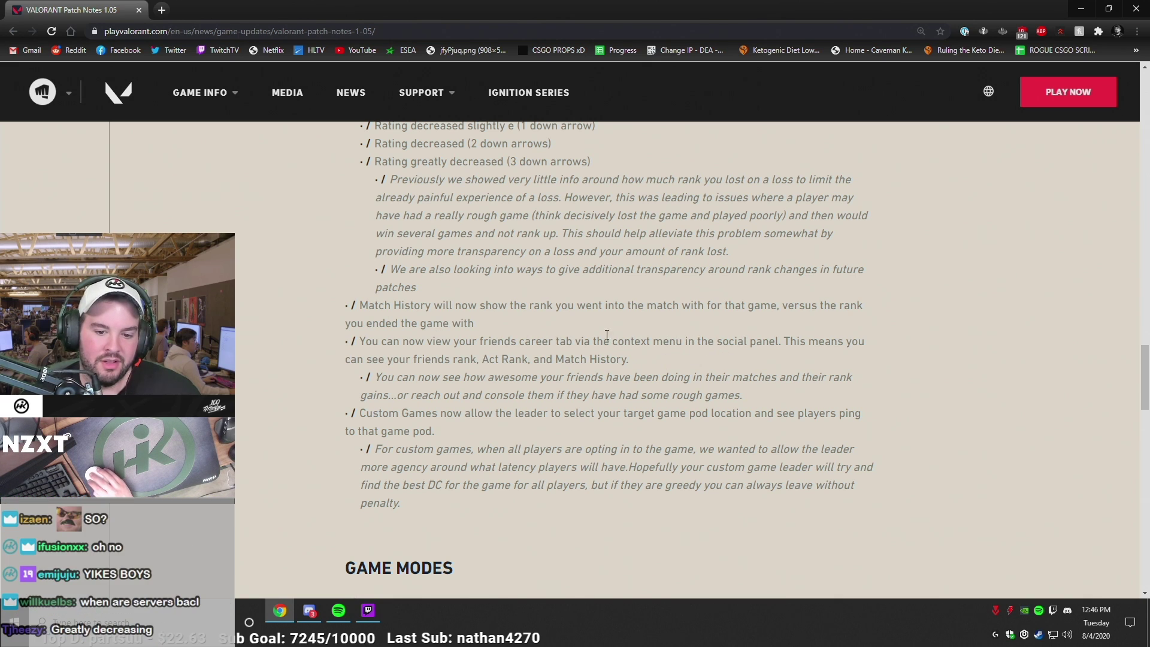
scroll(357, 319, down, 1)
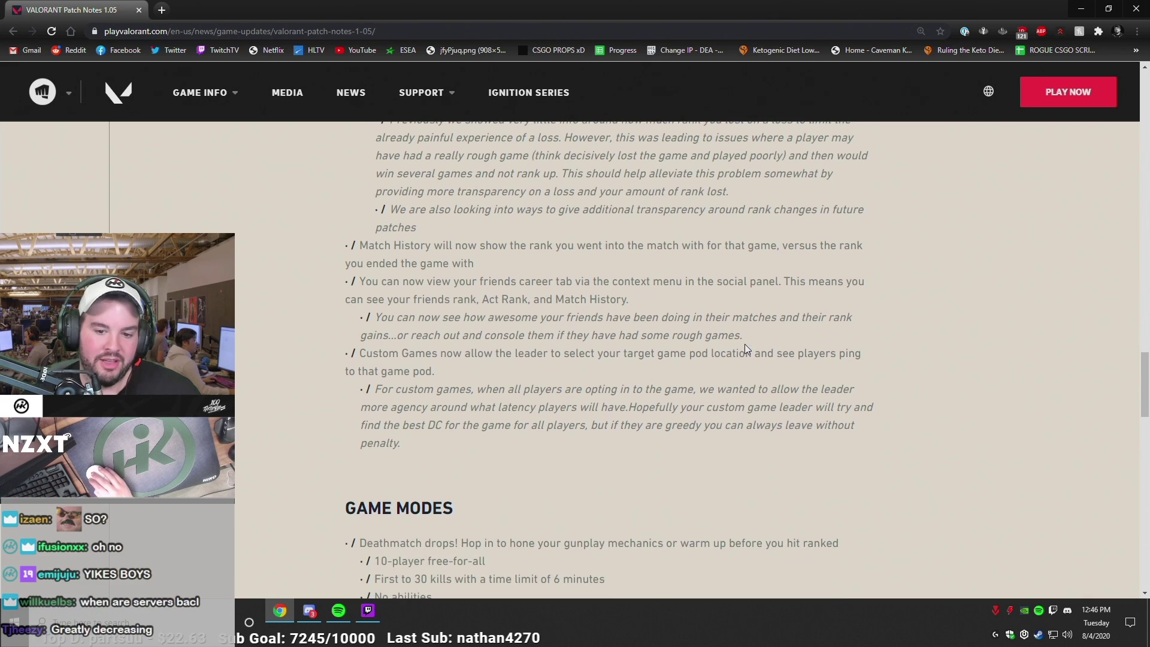
triple_click(514, 295)
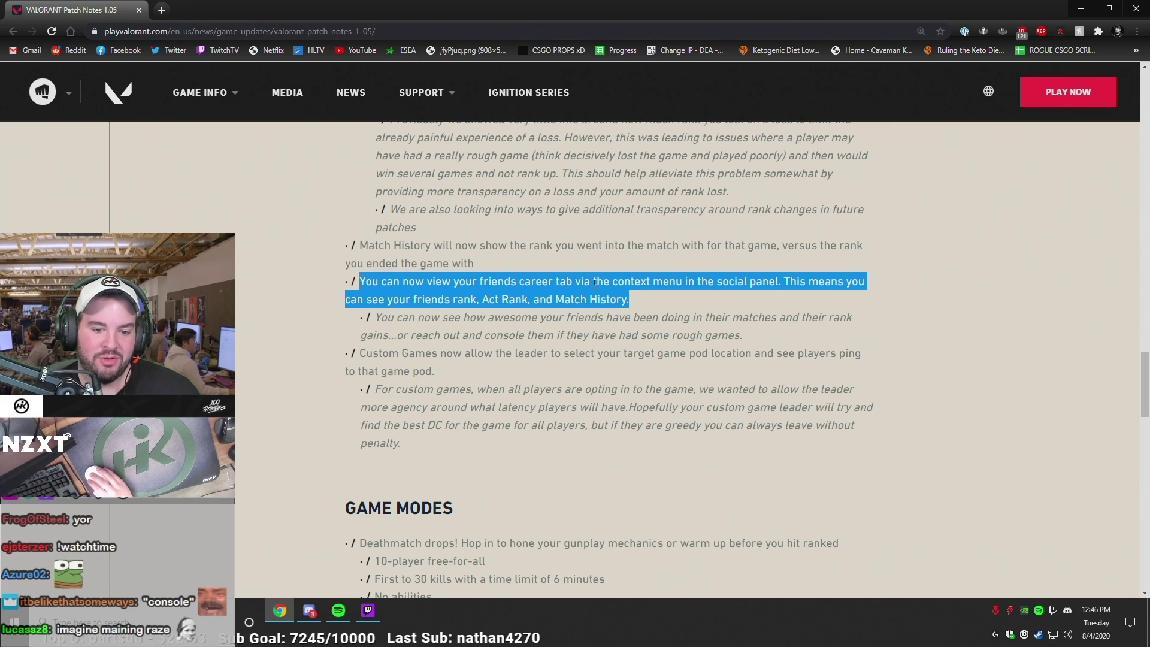
click(663, 302)
drag(665, 302, 316, 294)
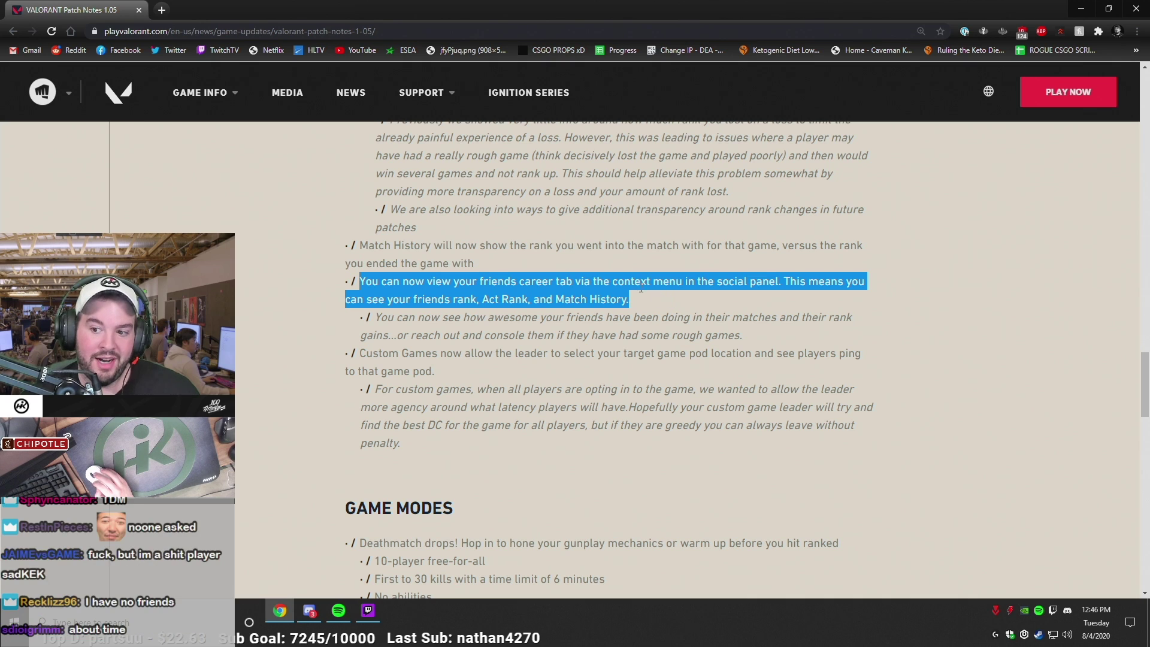
click(661, 305)
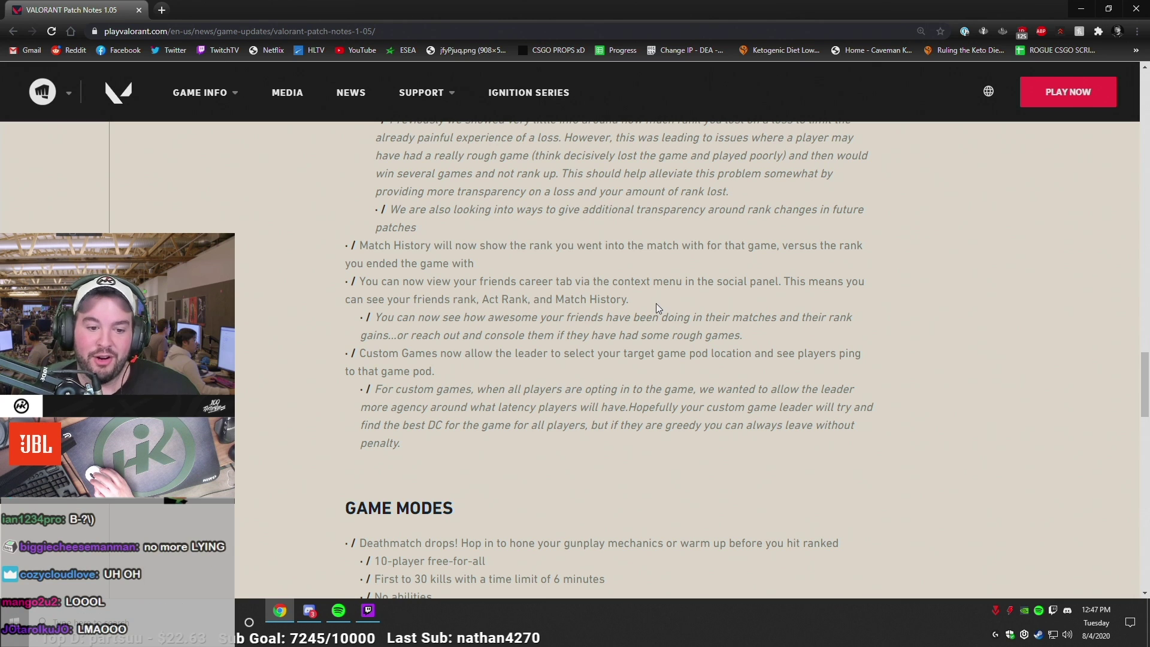
drag(655, 305, 356, 284)
click(681, 271)
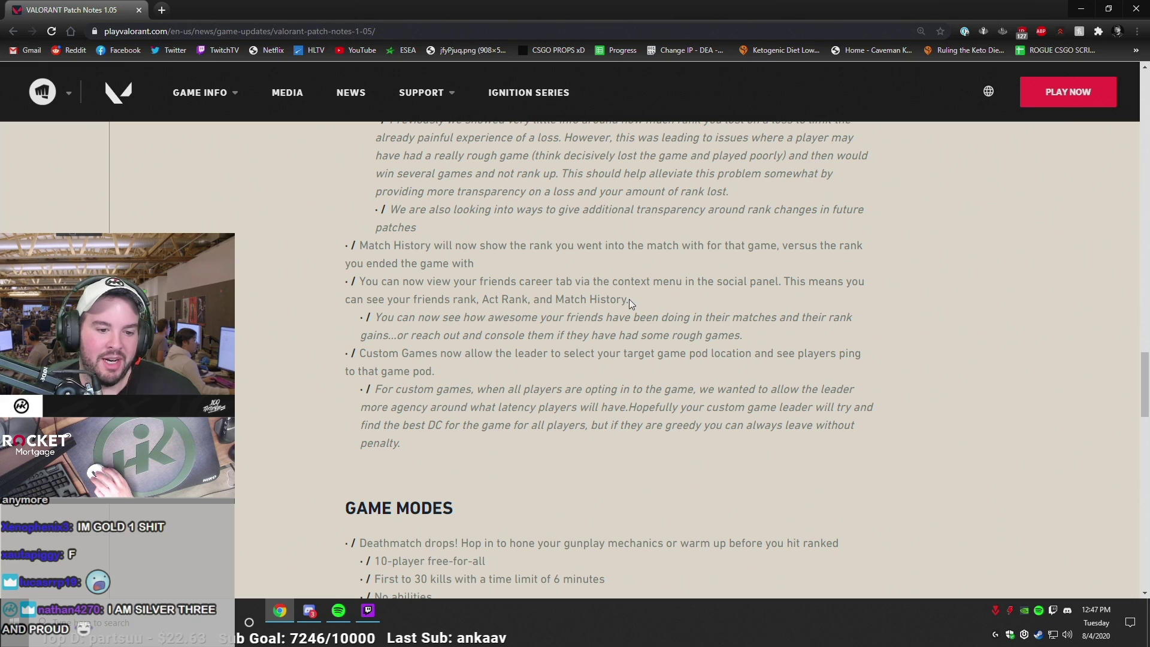
drag(401, 317, 745, 339)
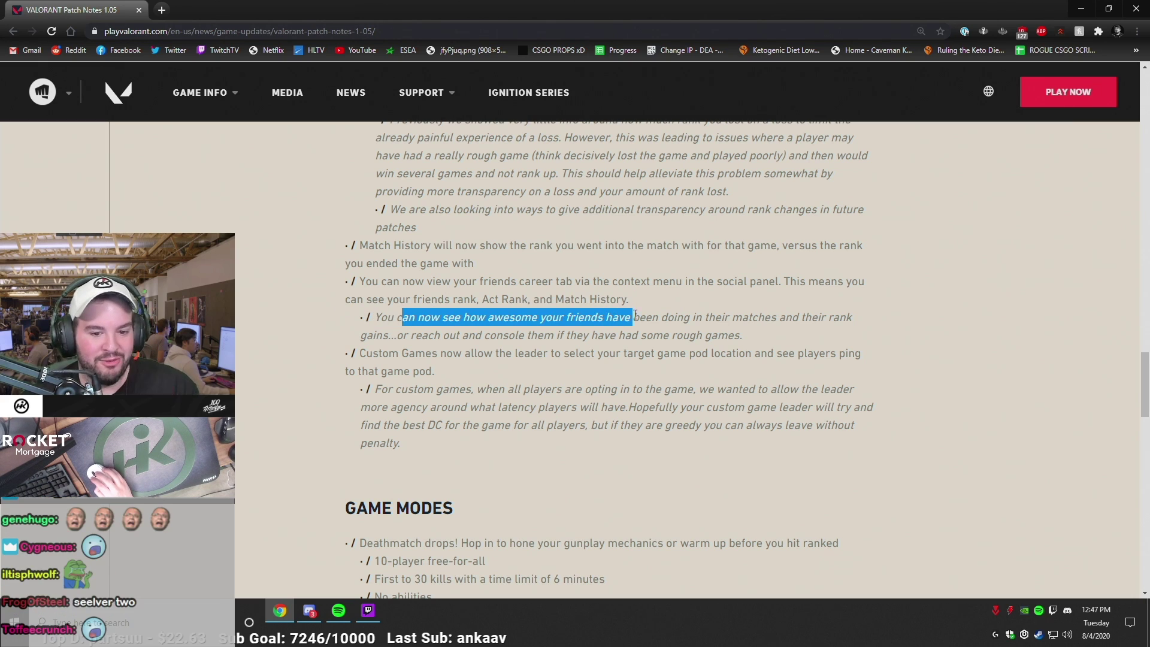
click(776, 339)
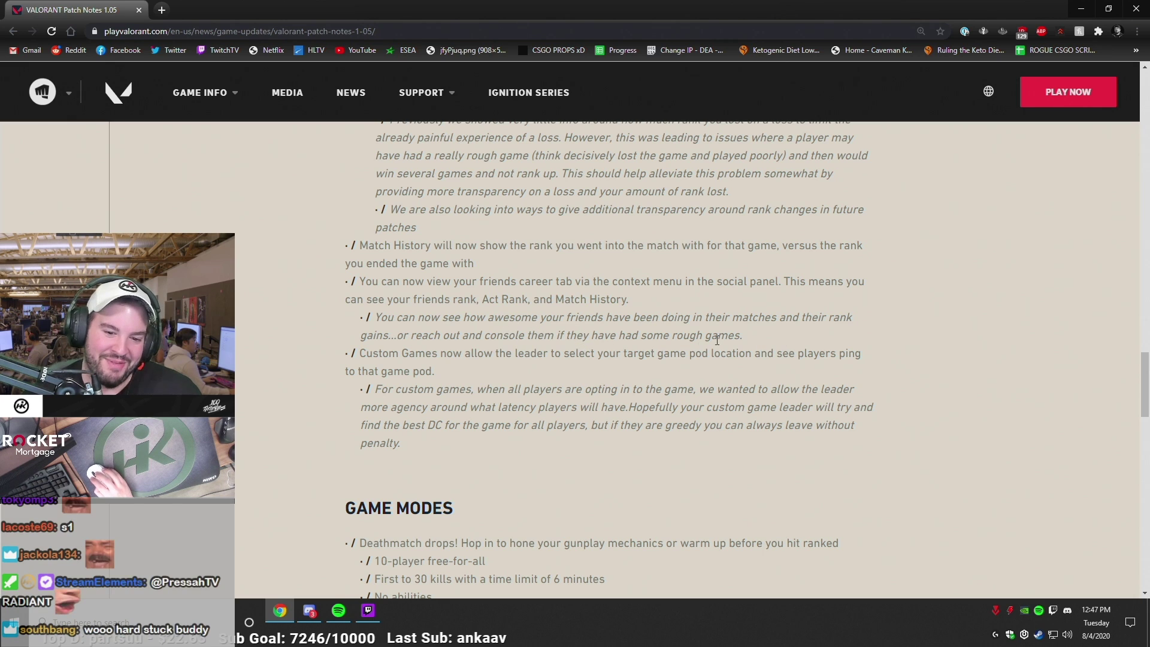
drag(743, 336, 343, 330)
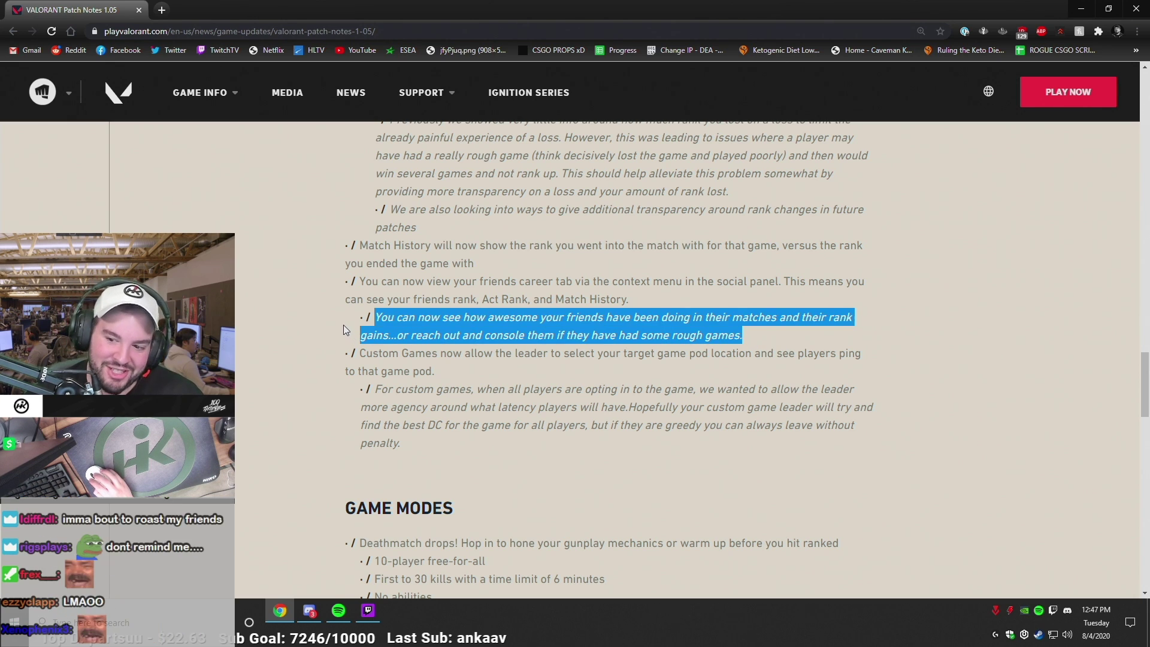
click(594, 323)
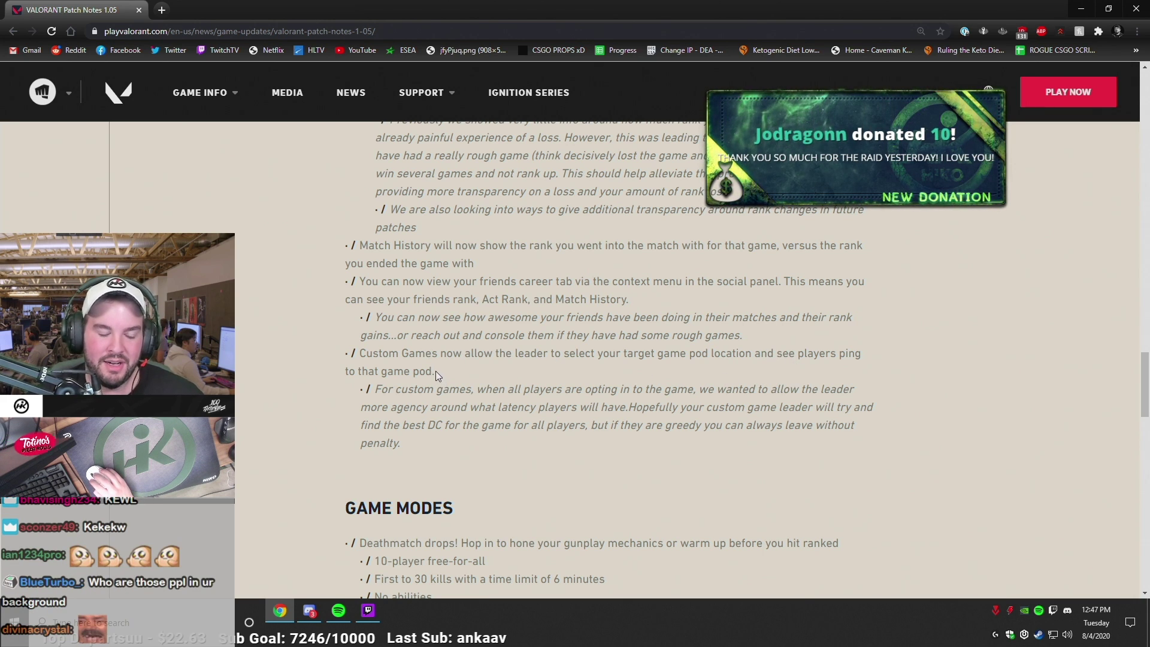
drag(360, 350, 612, 366)
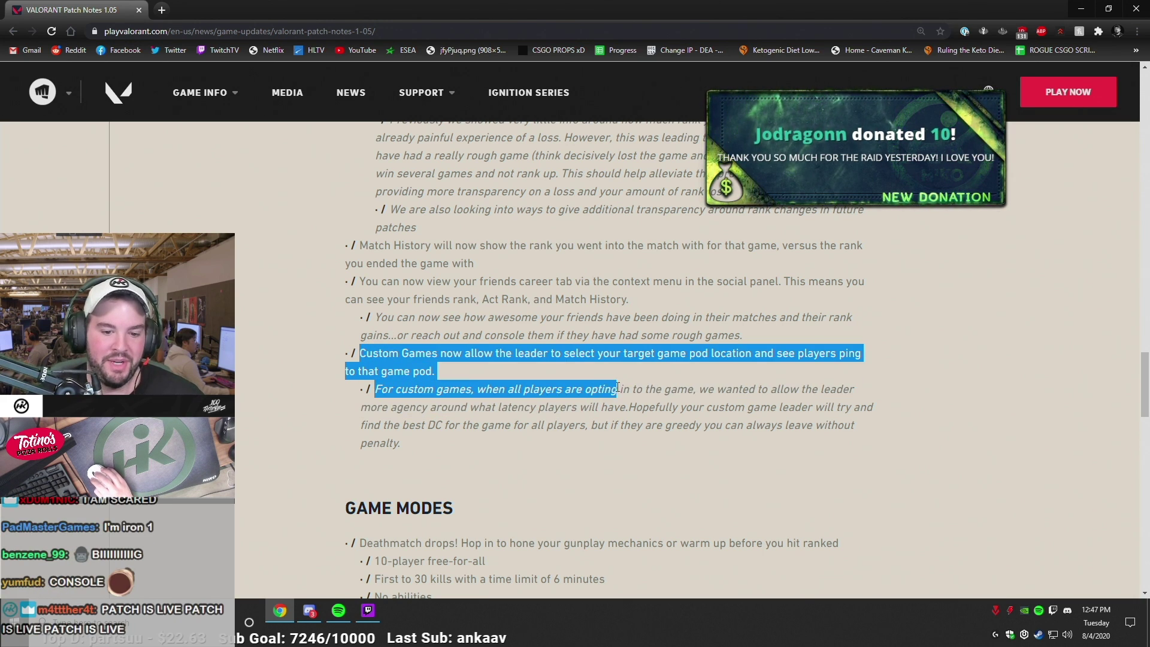
click(481, 364)
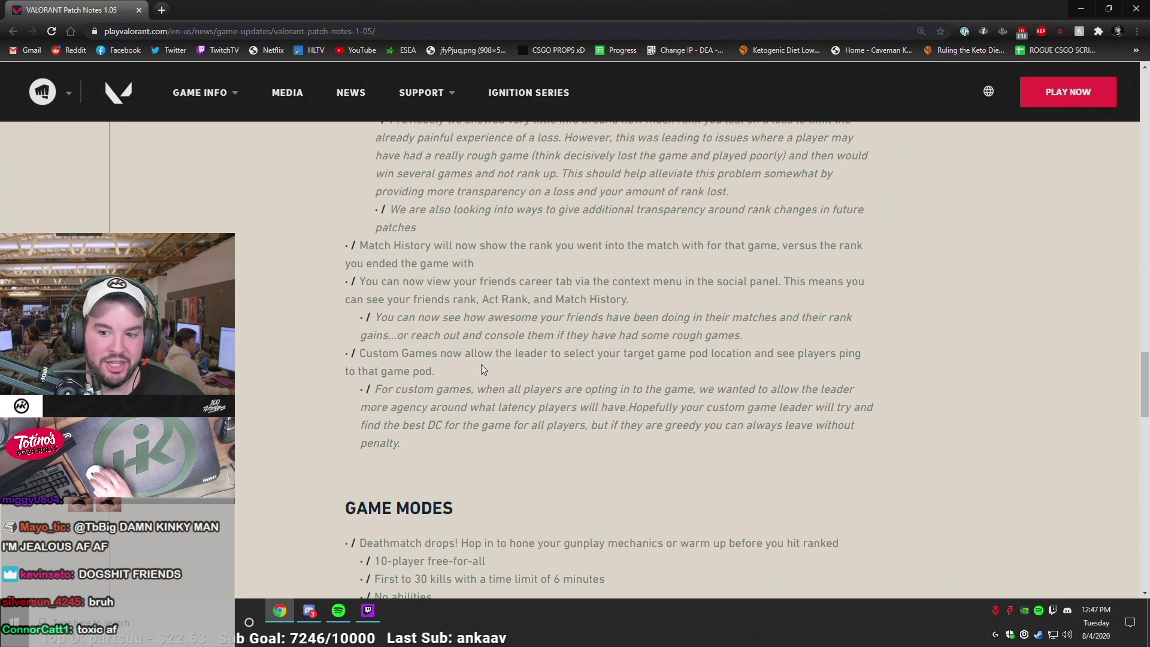
scroll(487, 367, down, 1)
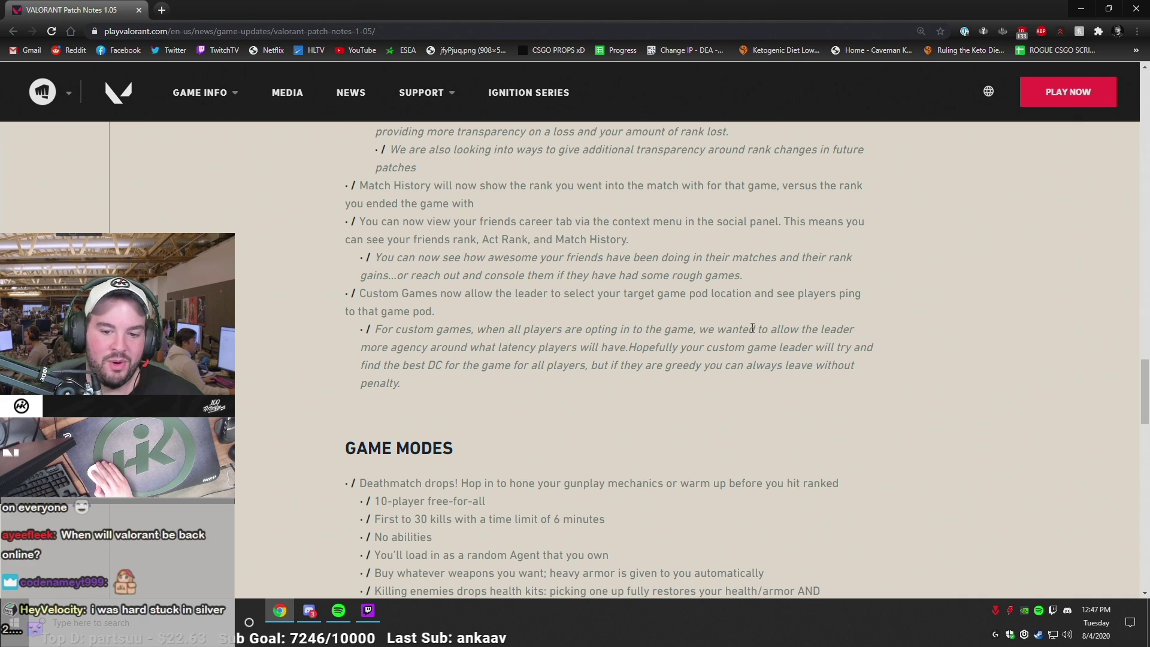
drag(360, 348, 620, 349)
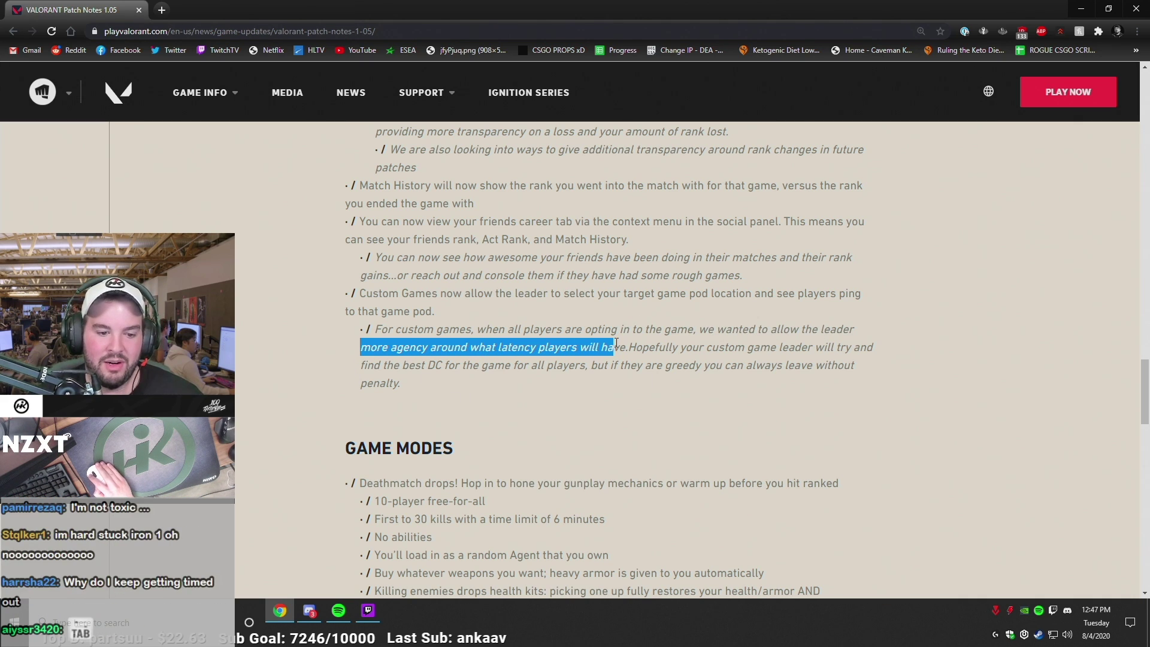
click(527, 353)
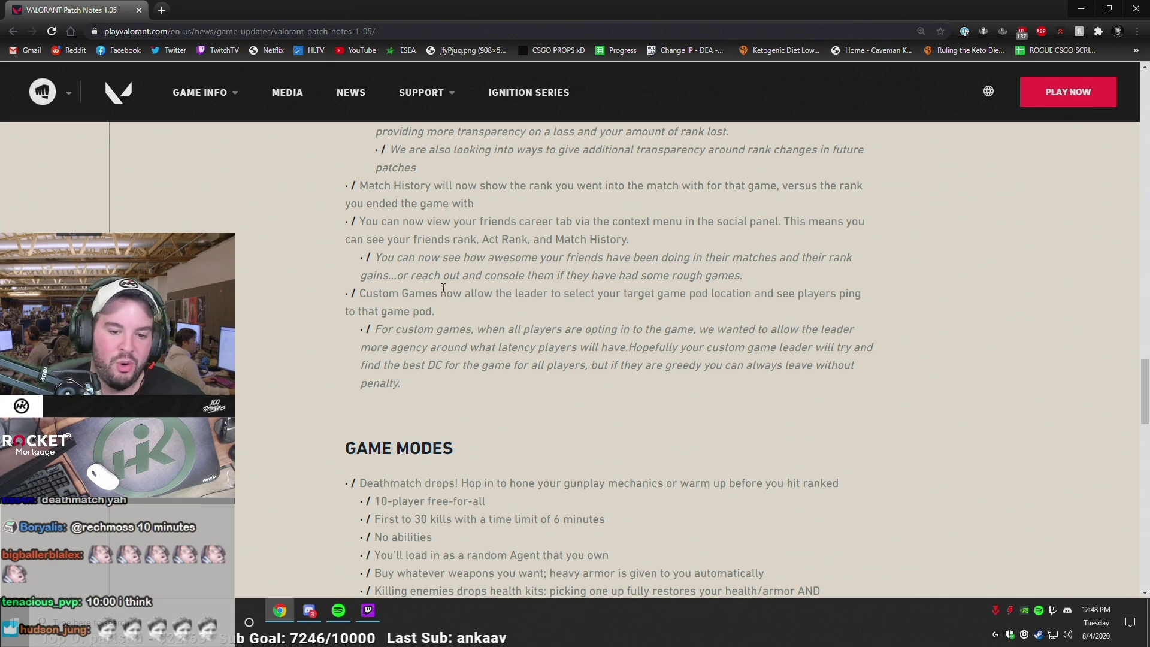
drag(429, 381, 342, 329)
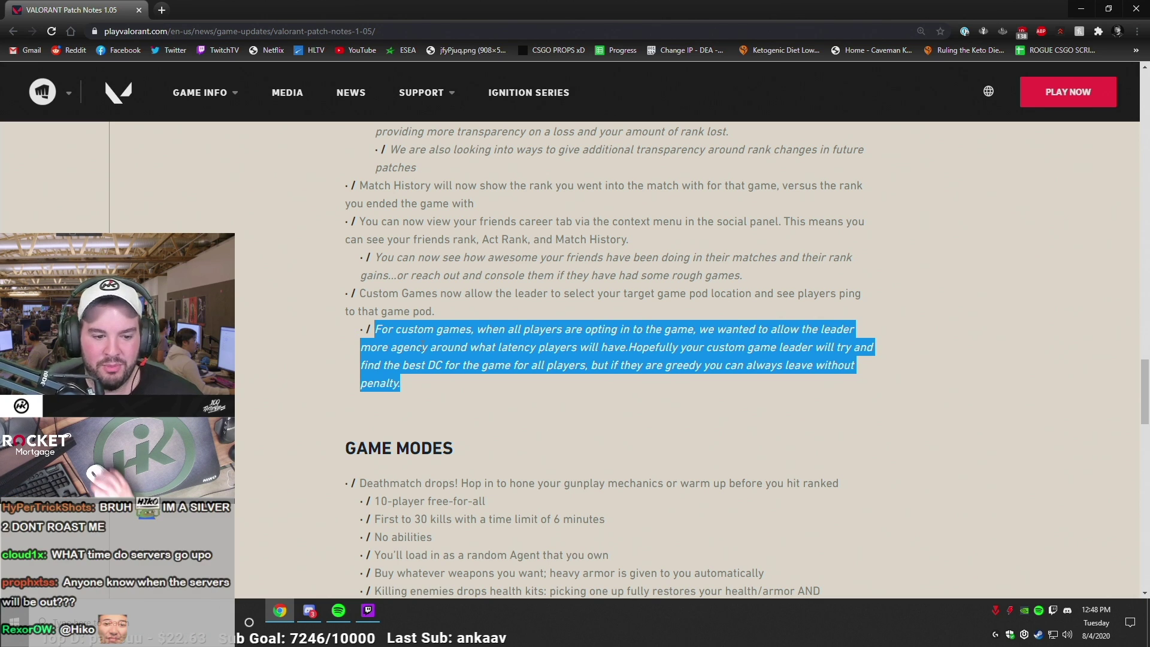
click(499, 318)
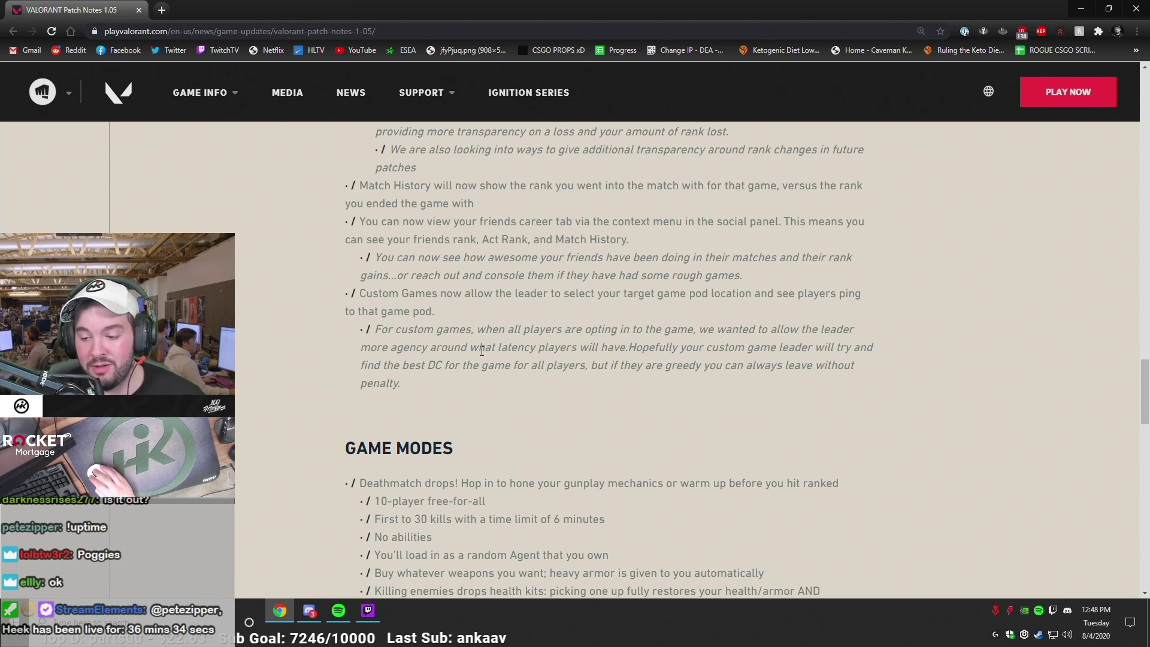
mouse_move(434, 378)
mouse_down()
mouse_move(345, 297)
mouse_move(363, 282)
mouse_up()
drag(371, 306, 470, 310)
click(470, 309)
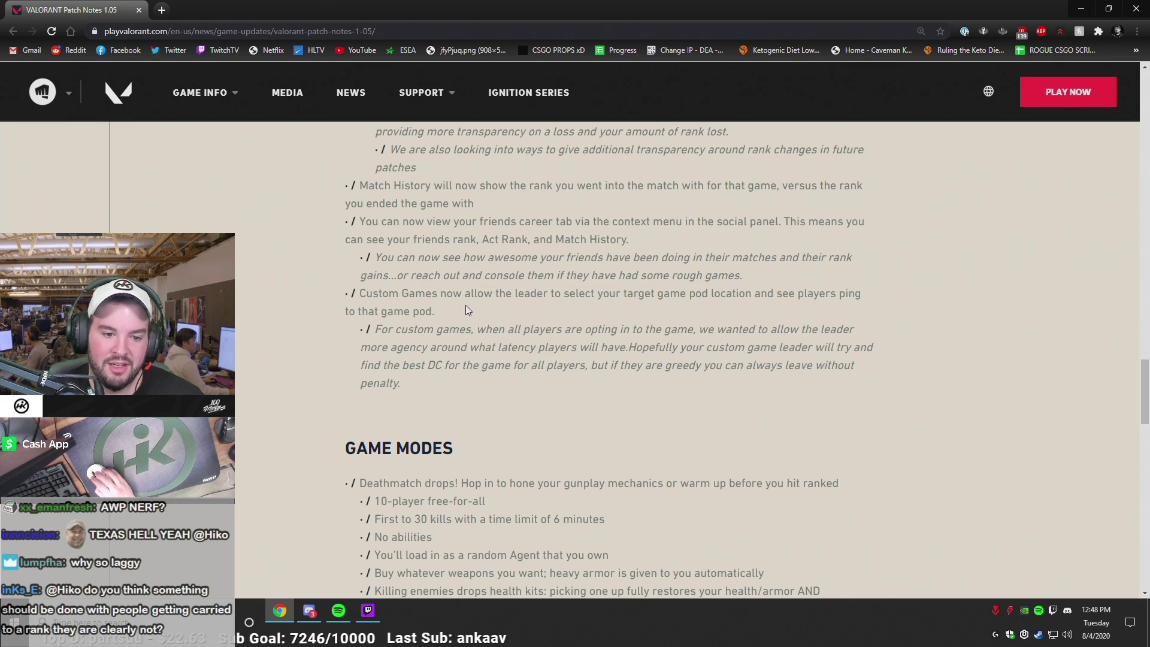
mouse_move(418, 383)
mouse_down()
mouse_move(351, 301)
mouse_move(365, 294)
mouse_up()
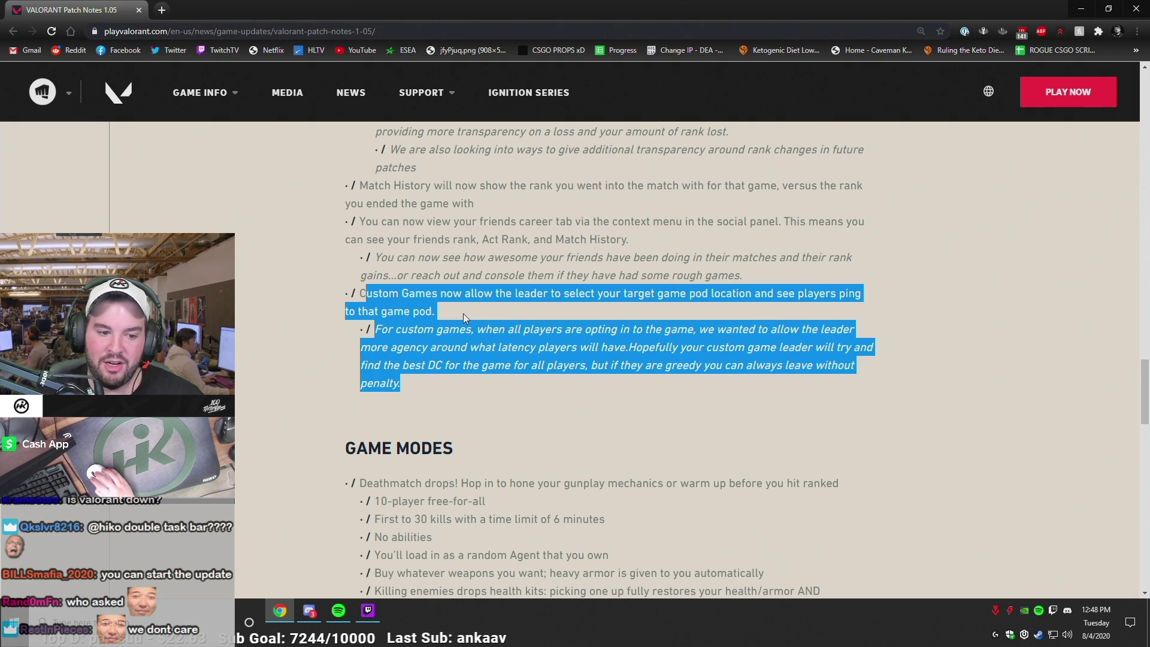
click(472, 396)
mouse_move(402, 384)
mouse_down()
mouse_move(459, 365)
mouse_move(349, 309)
mouse_move(463, 363)
mouse_up()
click(465, 390)
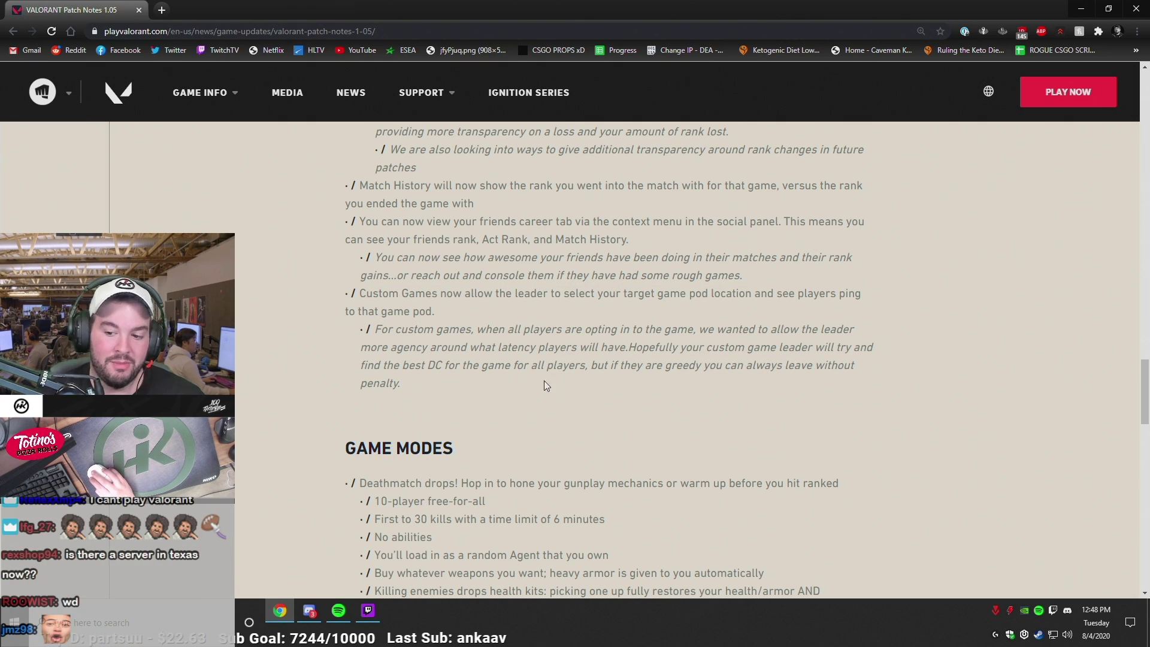
scroll(530, 360, down, 1)
scroll(486, 269, down, 2)
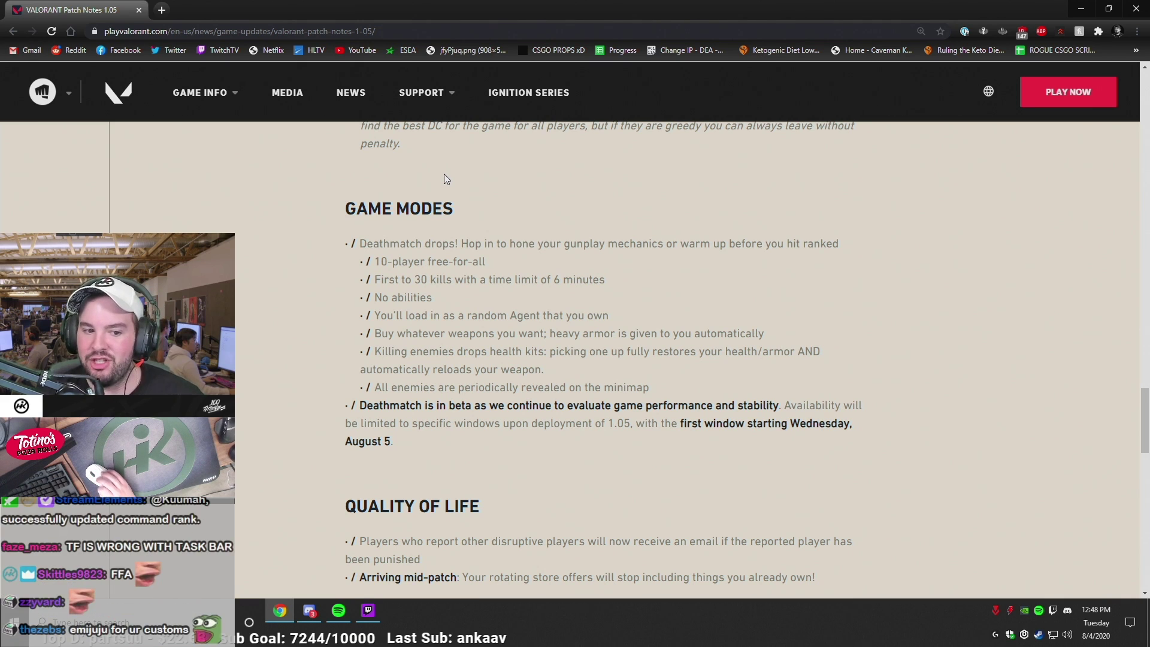
Step: Highlight the Deathmatch opening line and the 'First to 30 kills' rule
drag(358, 245, 576, 236)
click(491, 263)
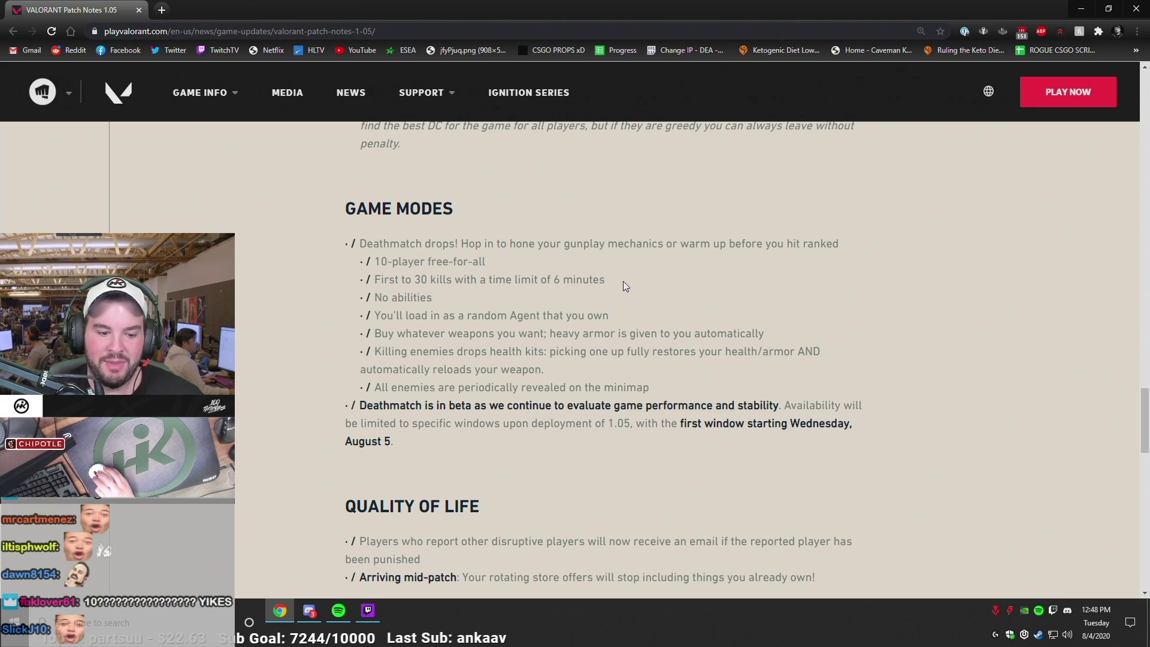
drag(621, 282, 326, 284)
click(530, 286)
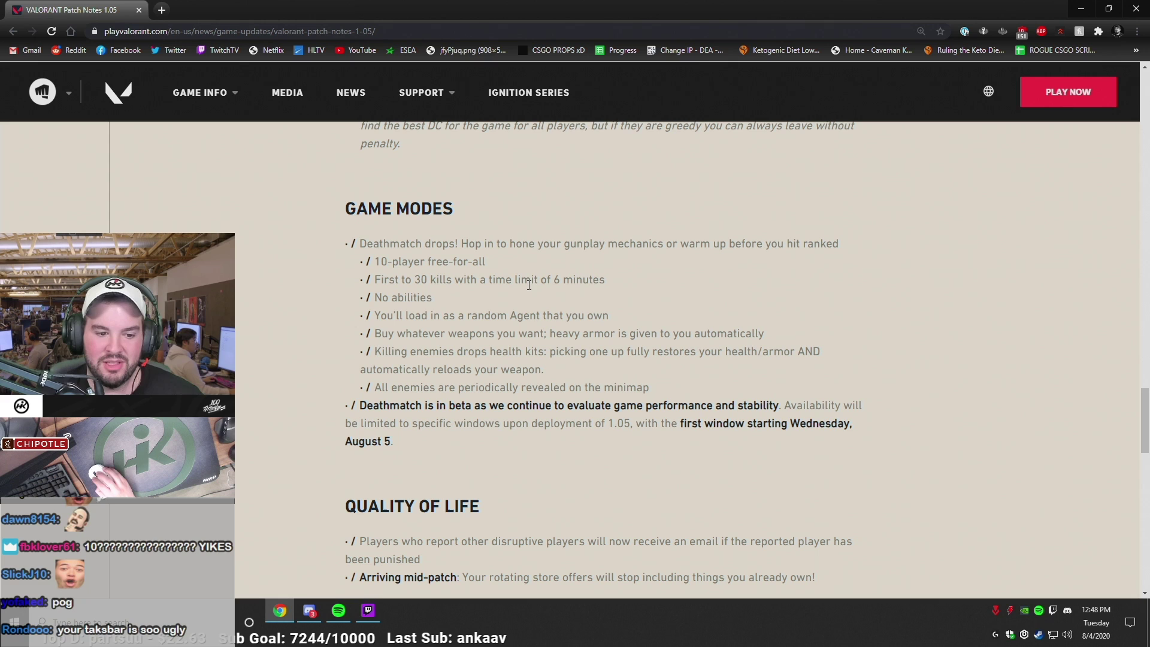
mouse_move(622, 286)
mouse_down()
mouse_move(390, 281)
mouse_move(501, 315)
mouse_up()
click(615, 294)
click(433, 287)
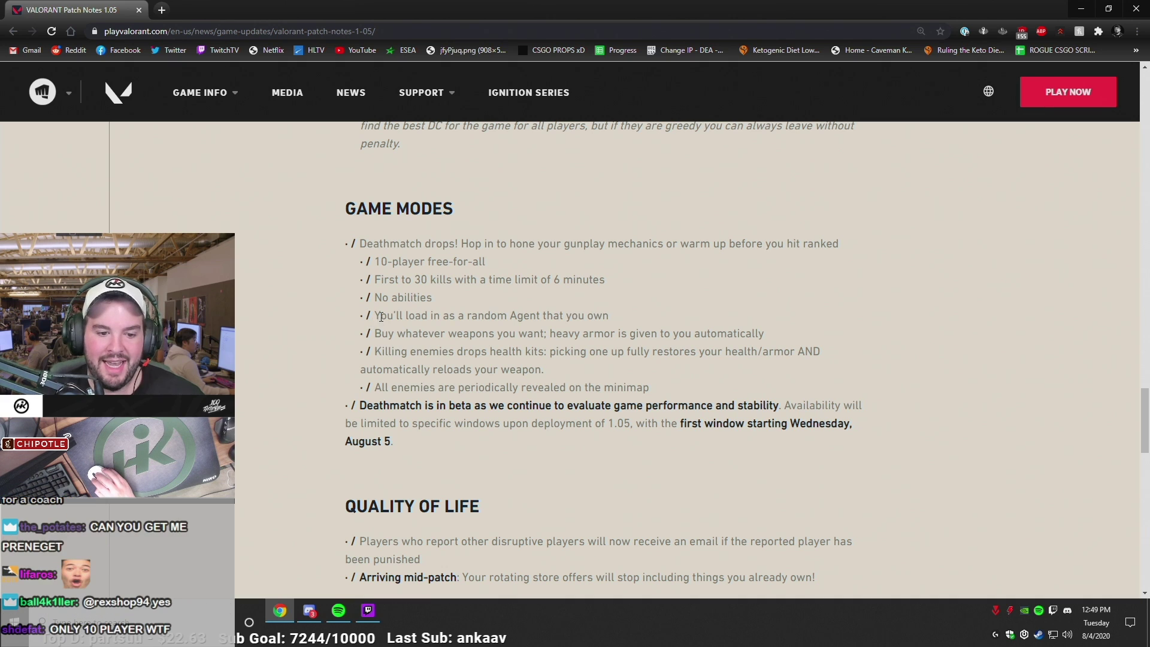
Step: Highlight the random Agent rule and the buy-any-weapons and heavy armor rule
drag(616, 315, 374, 317)
click(537, 295)
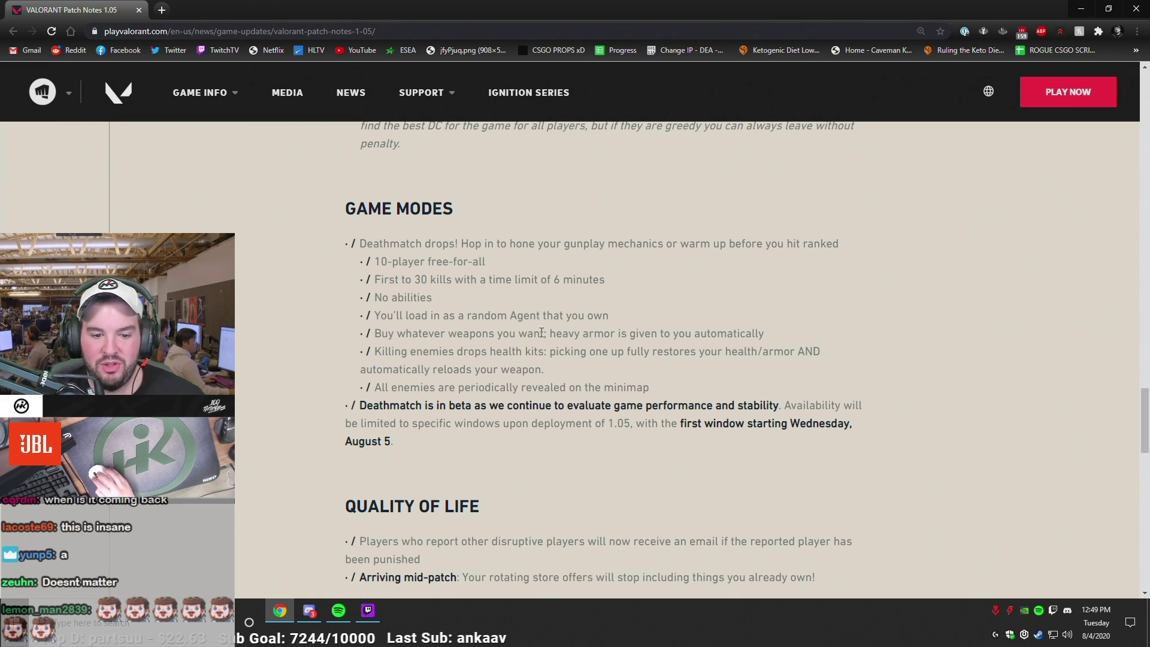
drag(779, 338, 366, 333)
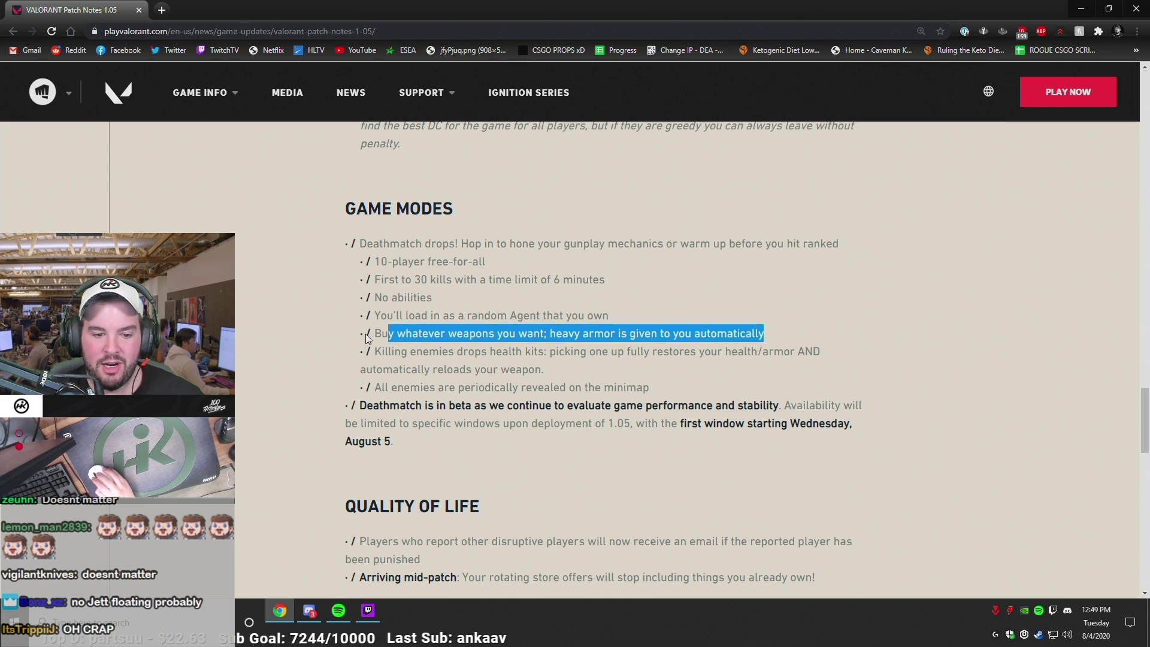
click(380, 339)
drag(769, 334, 311, 322)
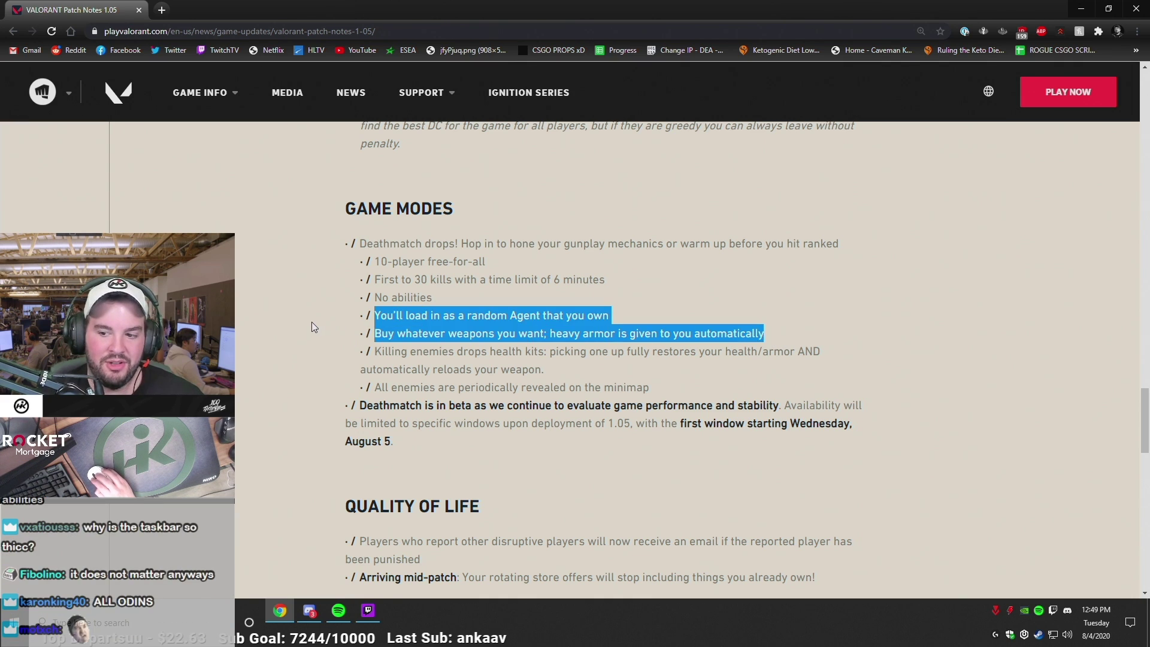
click(680, 336)
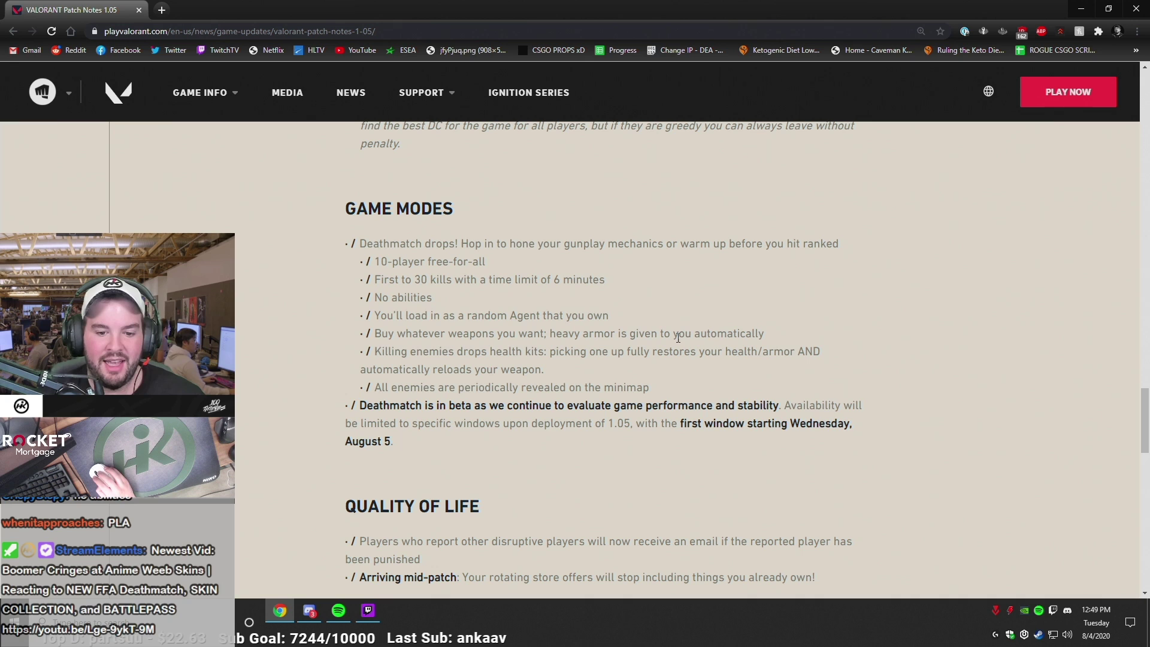
drag(767, 335, 350, 339)
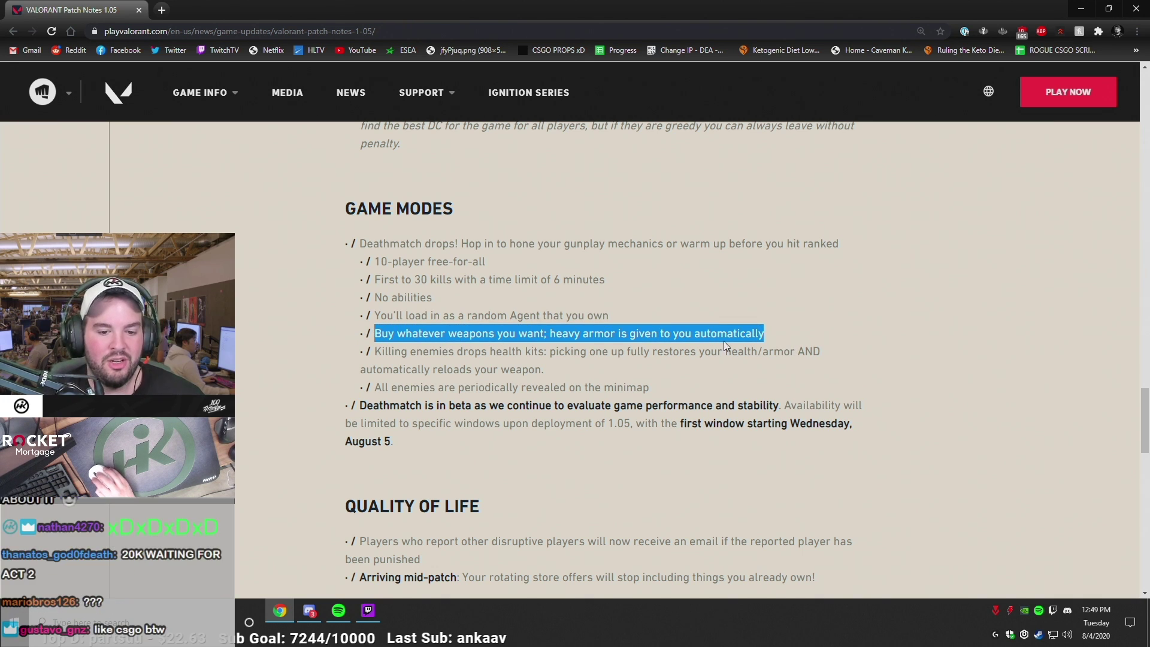
click(792, 346)
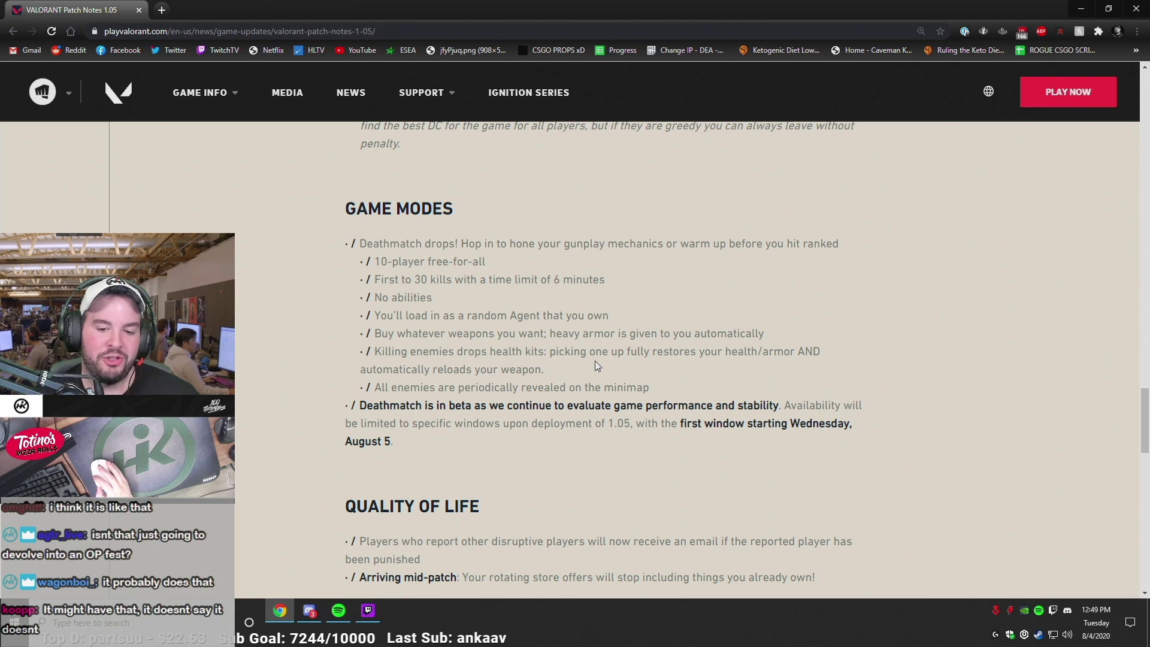
triple_click(549, 370)
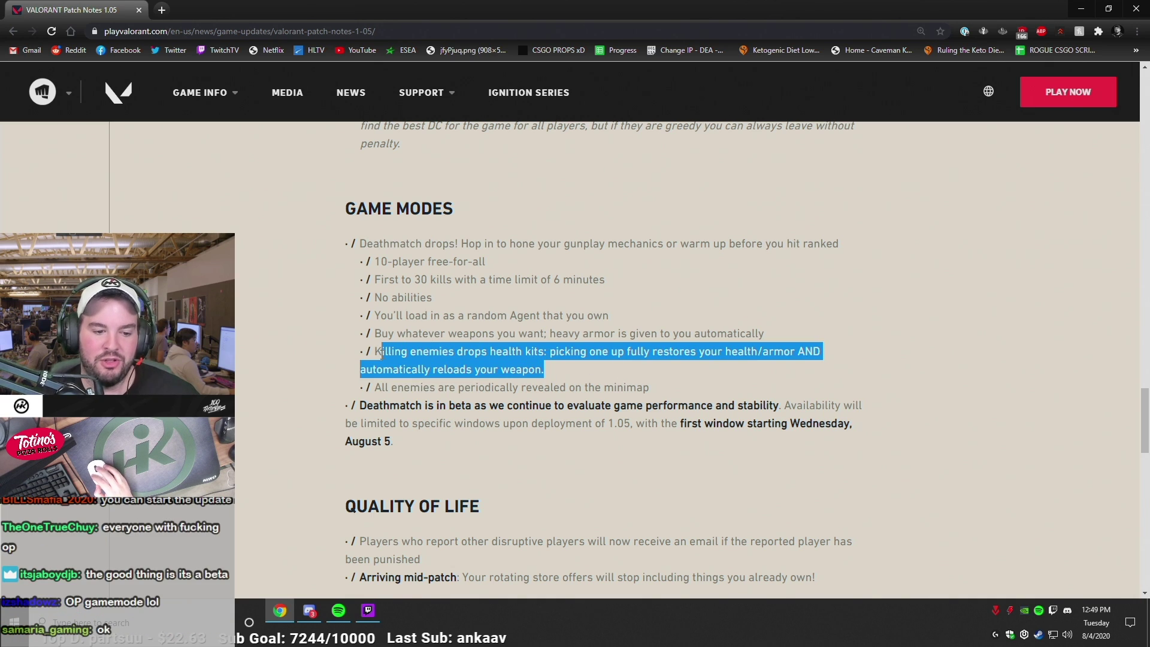
click(557, 384)
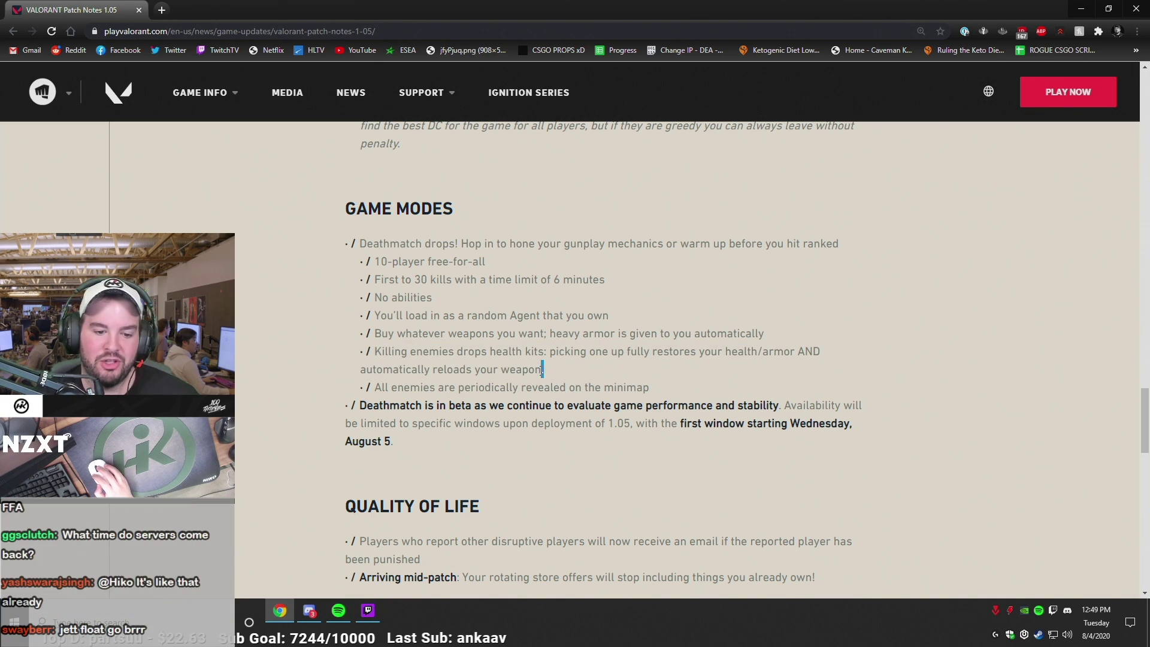
drag(544, 369, 368, 353)
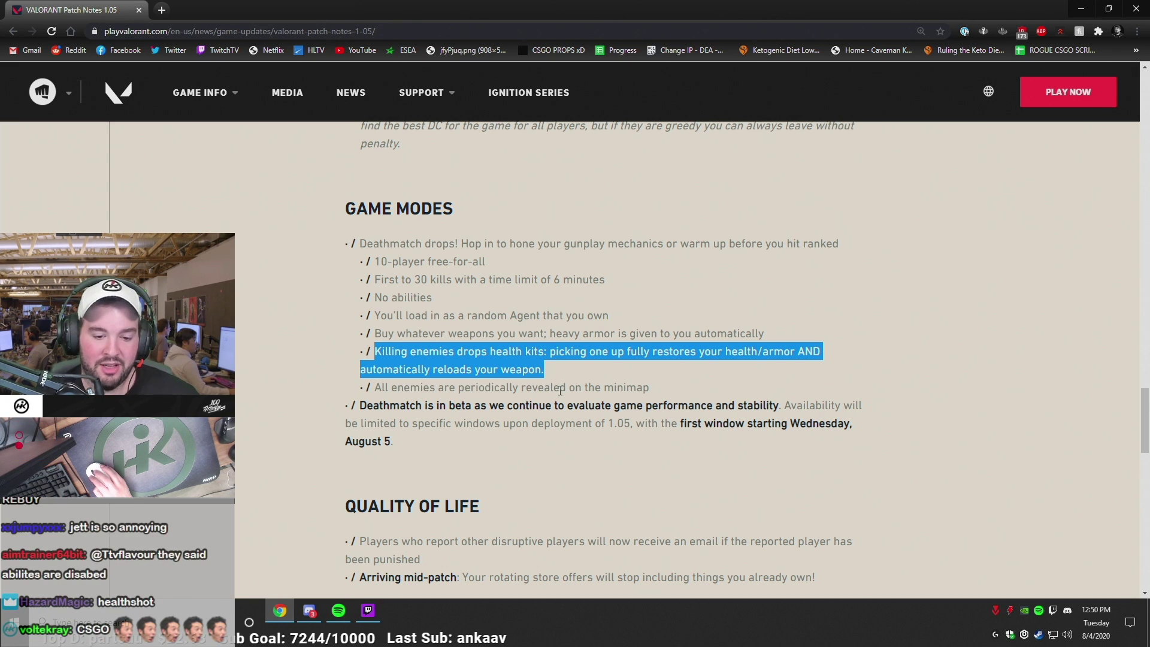
drag(568, 368, 372, 350)
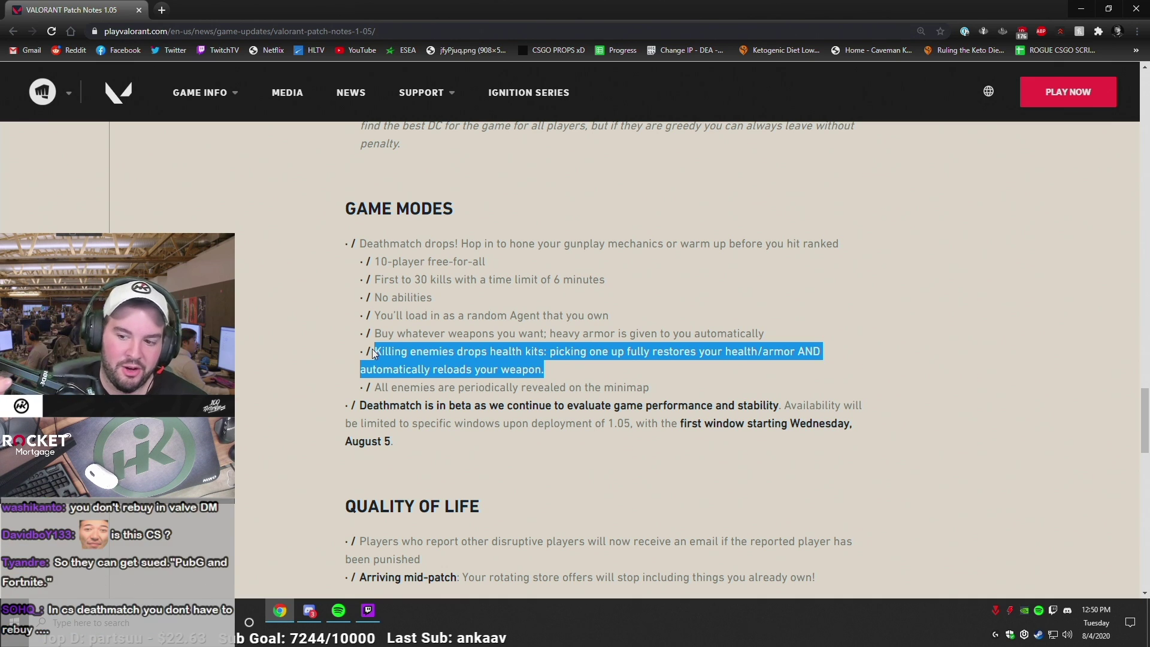
mouse_move(565, 370)
mouse_down()
mouse_move(355, 334)
mouse_move(351, 346)
mouse_up()
mouse_move(441, 370)
mouse_down()
mouse_move(566, 388)
mouse_move(353, 353)
mouse_up()
click(550, 371)
click(473, 347)
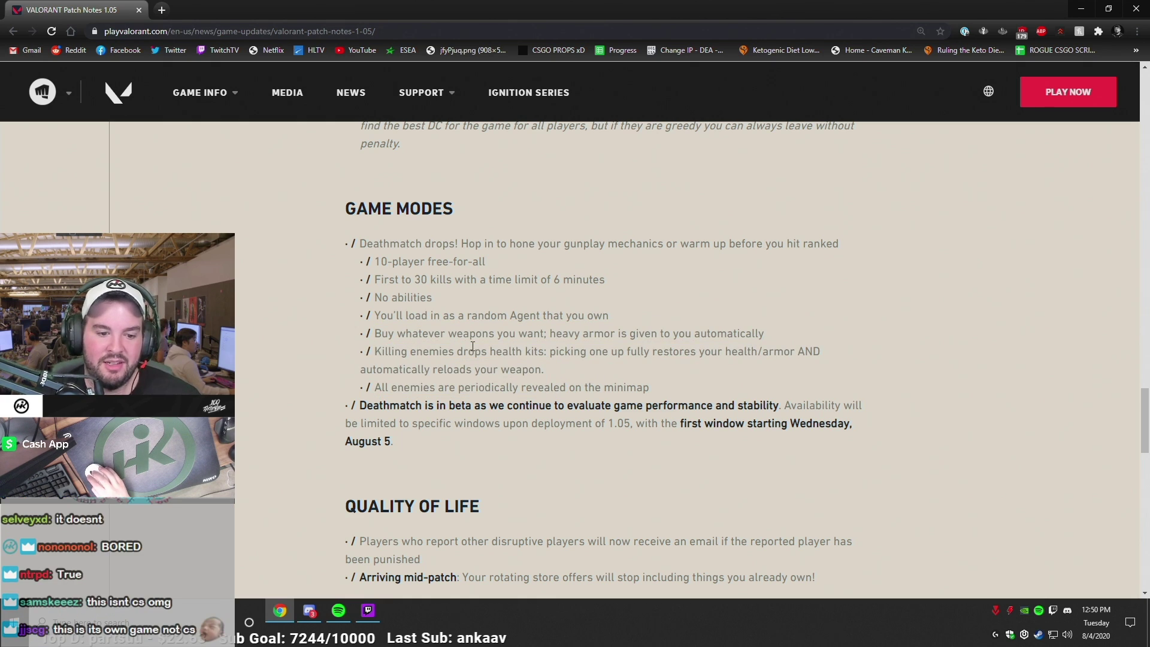
mouse_move(558, 376)
mouse_down()
mouse_move(362, 369)
mouse_move(369, 361)
mouse_up()
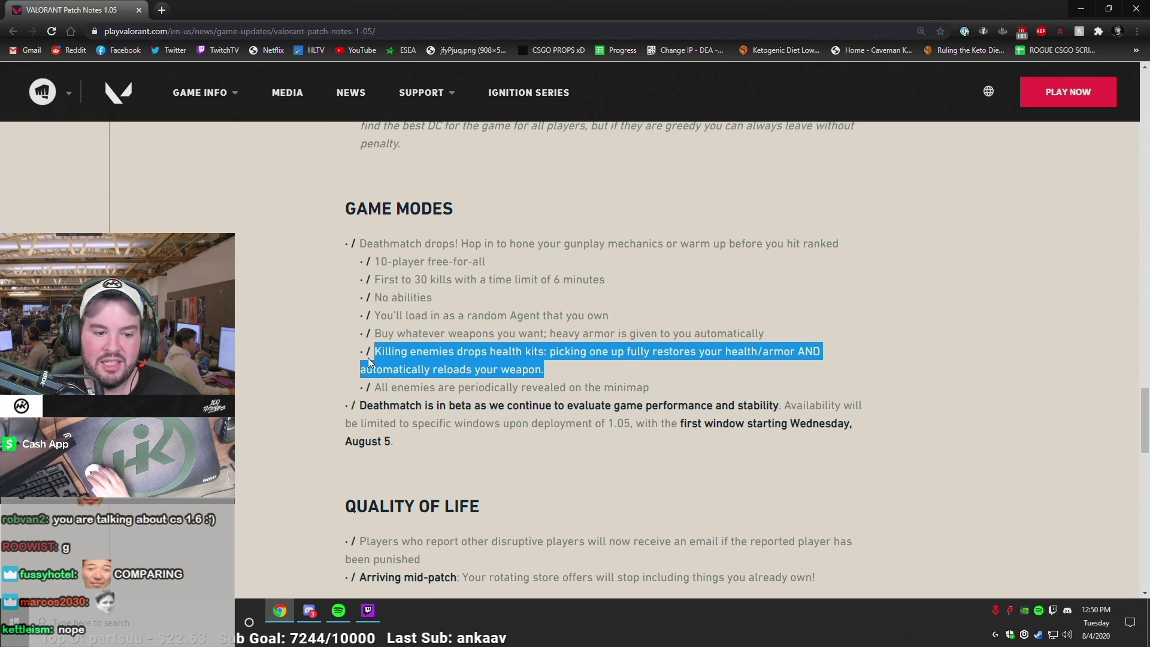
click(557, 363)
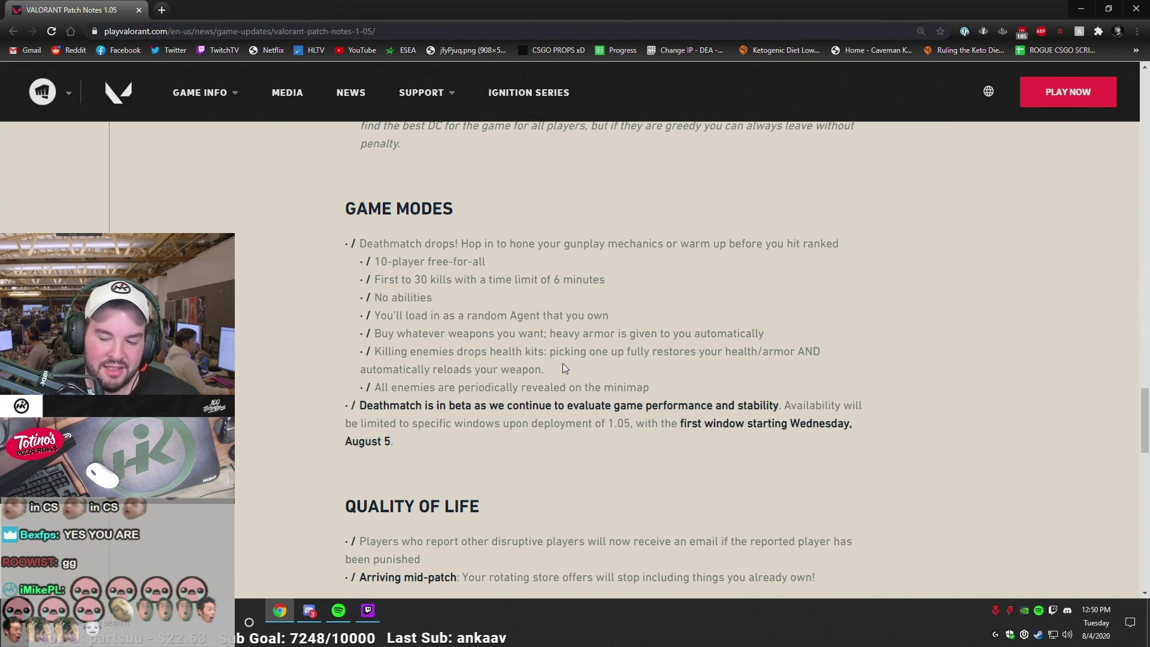
scroll(562, 364, down, 1)
mouse_move(650, 267)
mouse_down()
mouse_move(362, 257)
mouse_move(395, 267)
mouse_move(375, 274)
mouse_up()
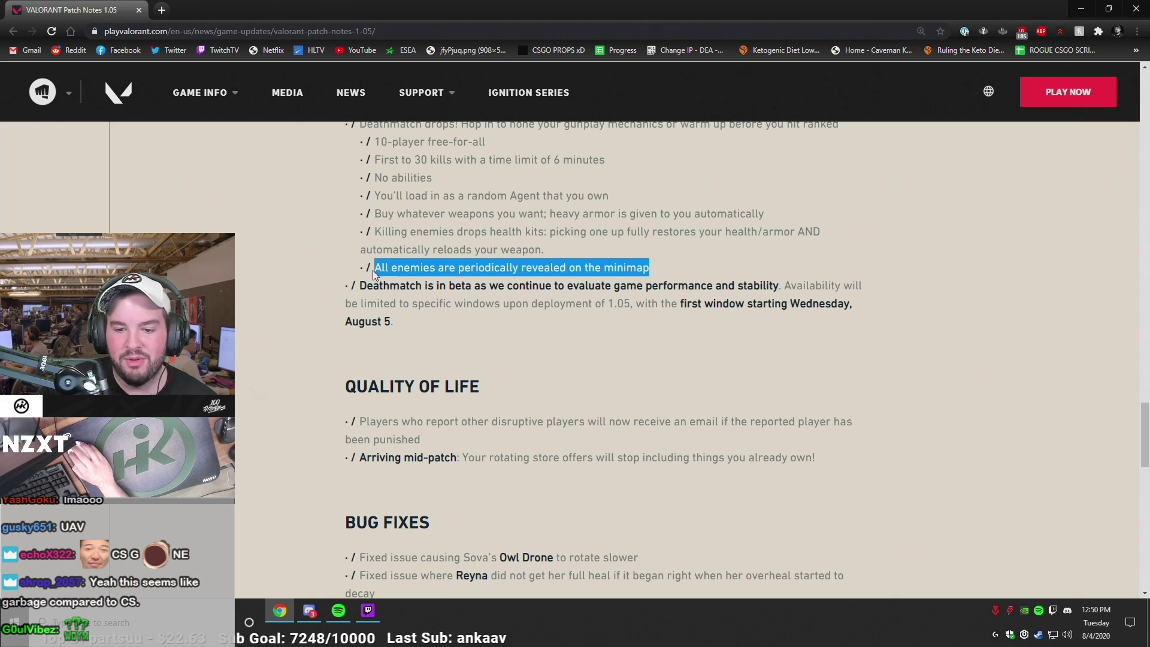
click(688, 264)
drag(687, 267, 366, 266)
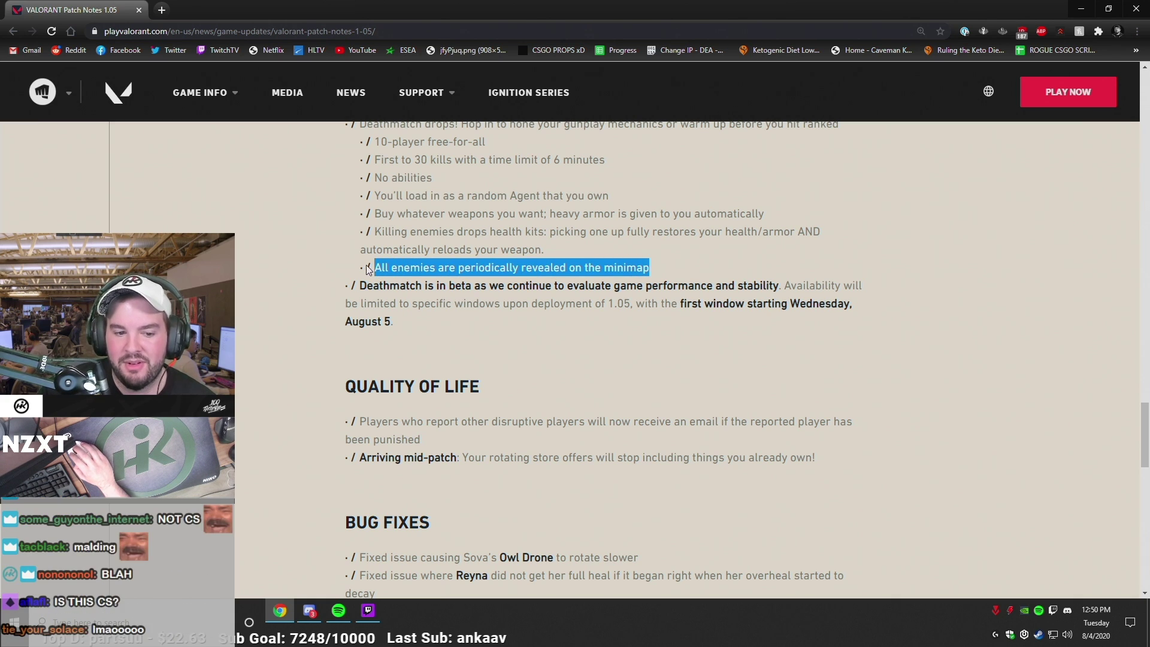
click(702, 269)
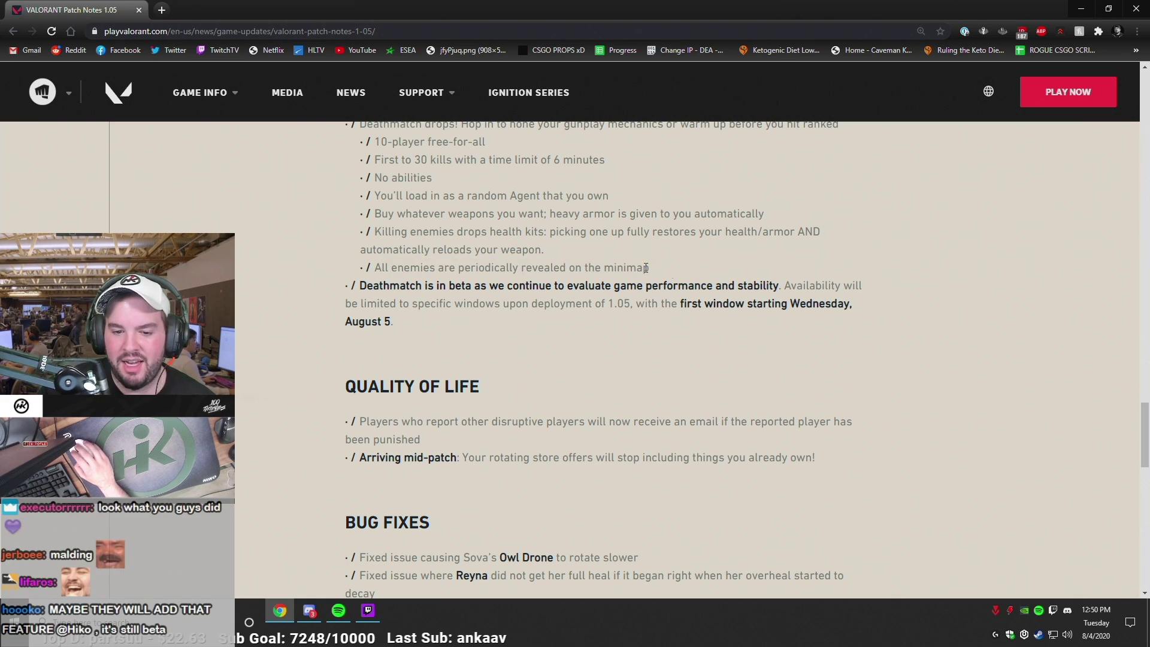
drag(675, 269, 372, 271)
click(699, 262)
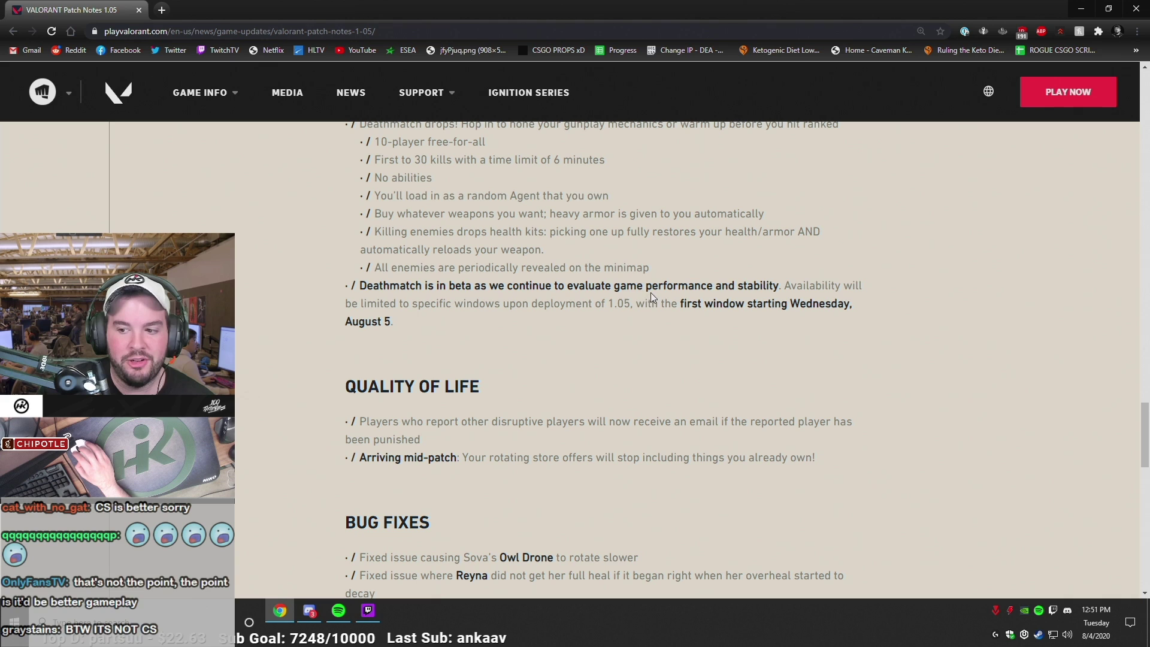
drag(650, 272, 350, 273)
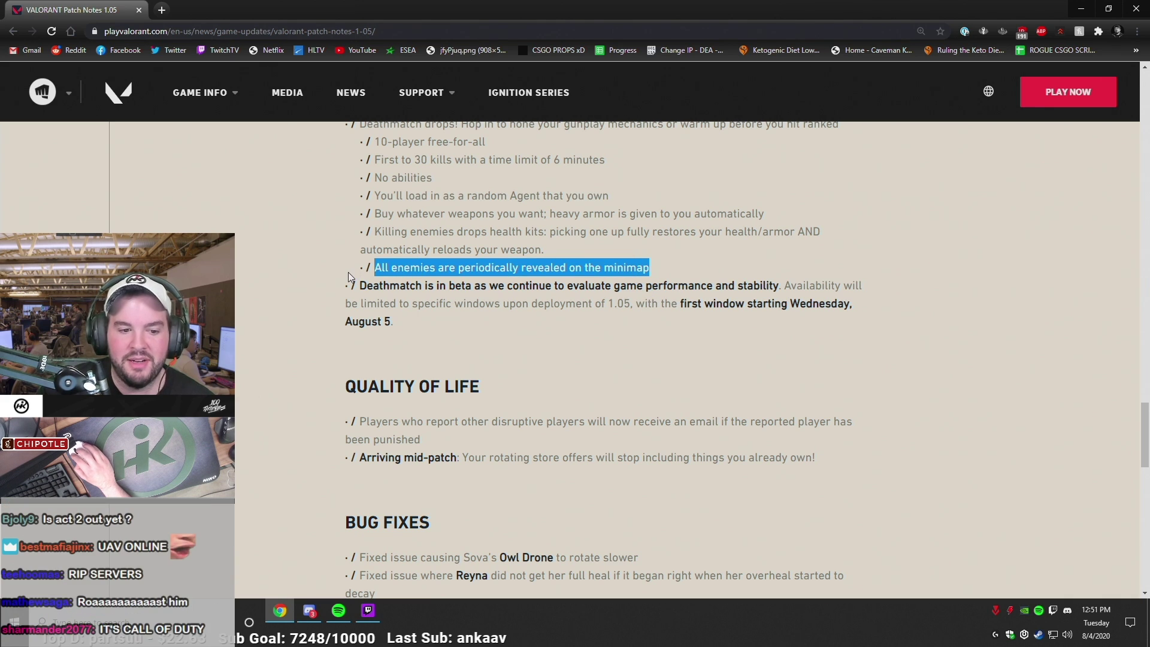
click(365, 265)
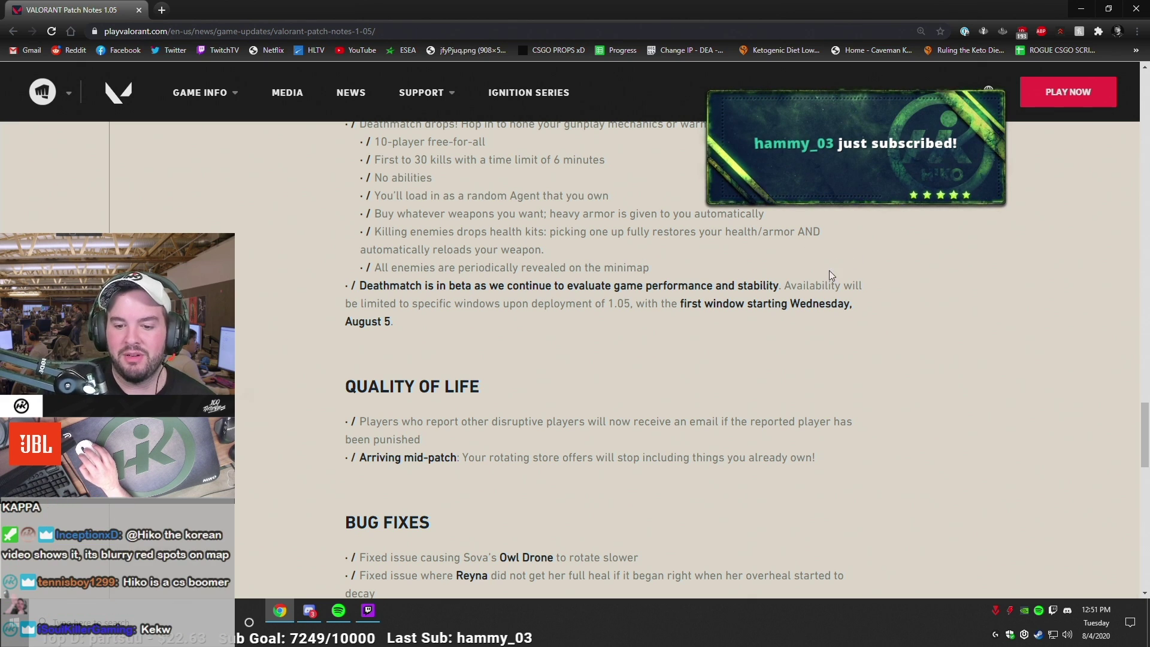
mouse_move(324, 298)
mouse_down()
mouse_move(603, 316)
mouse_move(632, 304)
mouse_up()
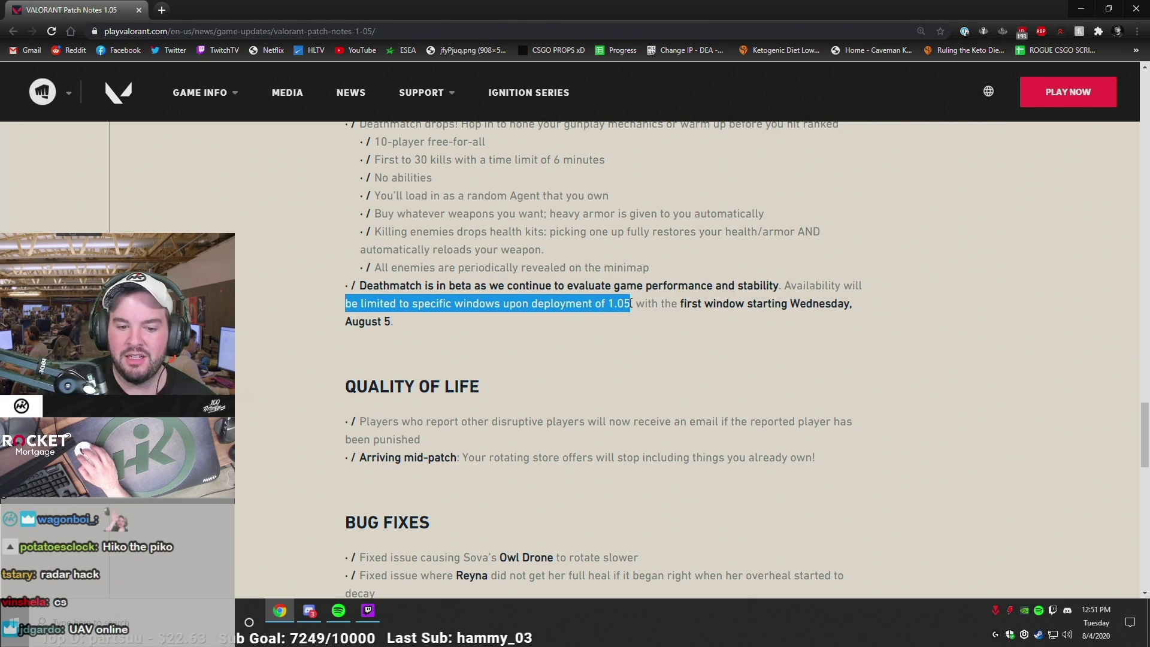
click(661, 306)
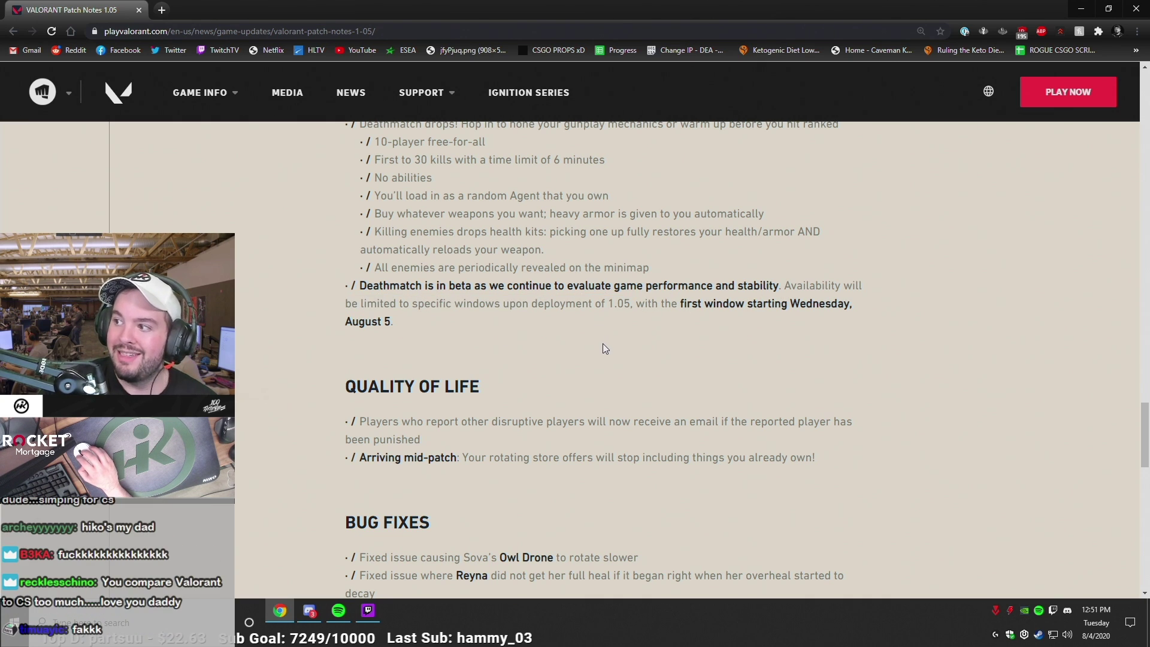
drag(539, 322, 360, 285)
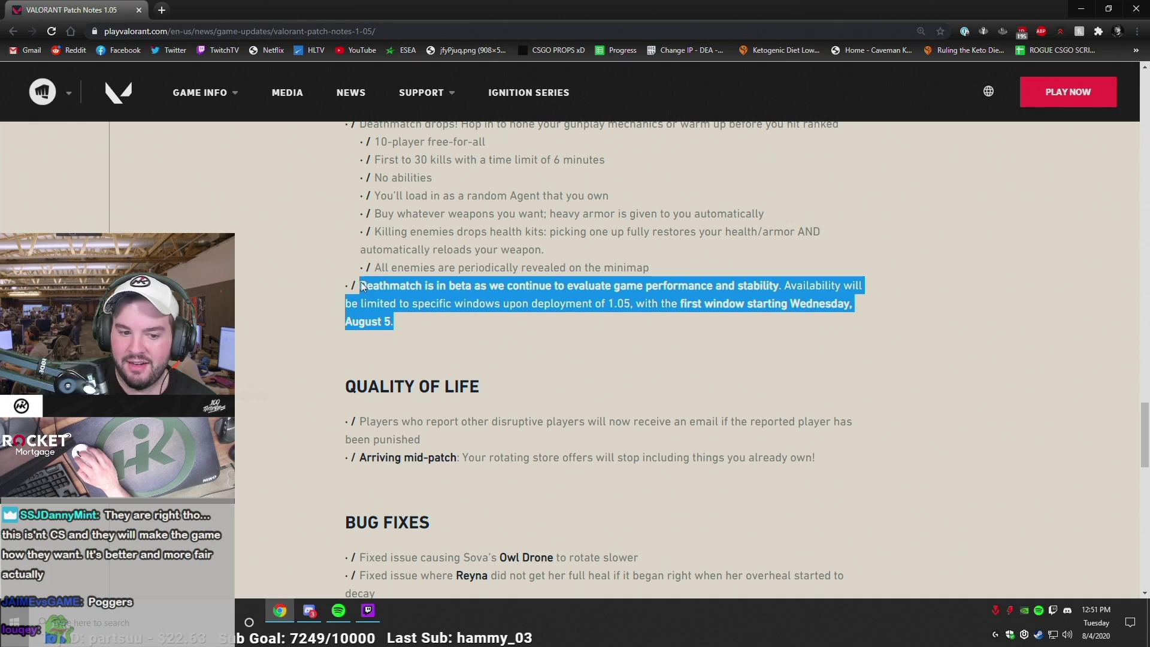
click(485, 337)
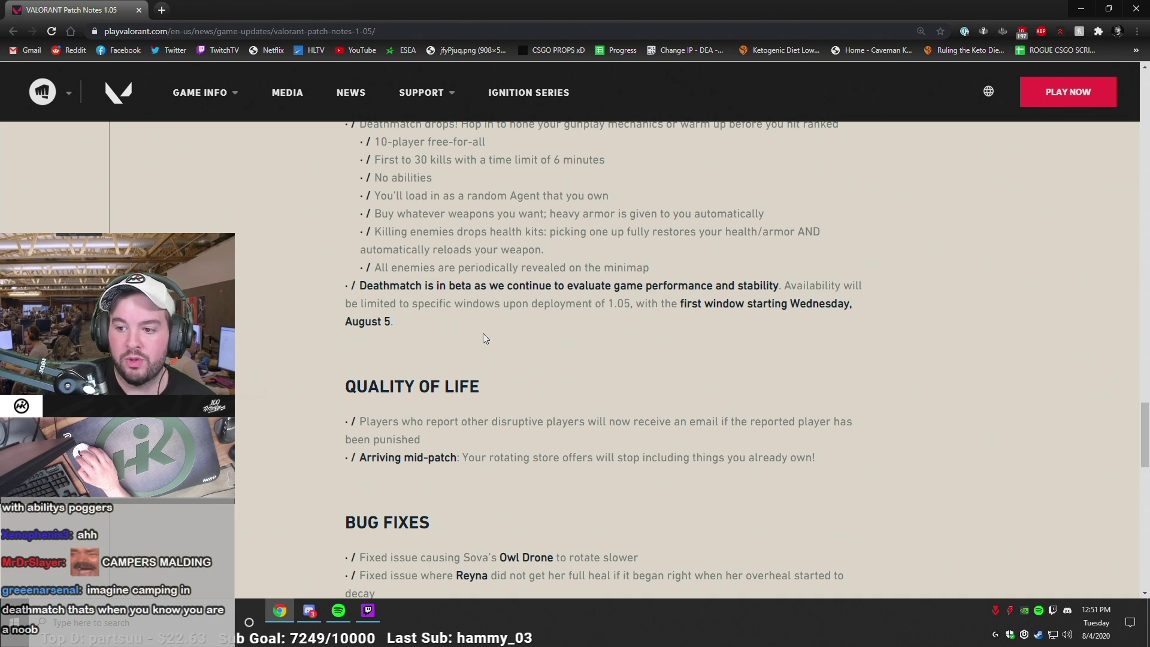
scroll(483, 338, down, 3)
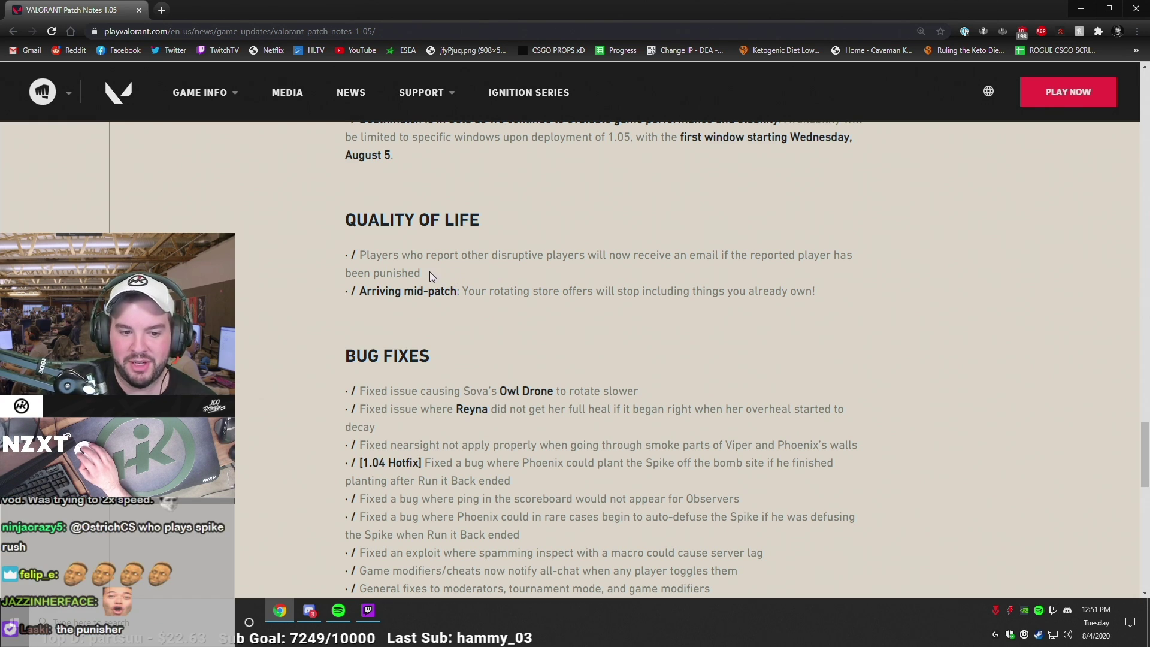
drag(429, 272, 341, 242)
click(418, 303)
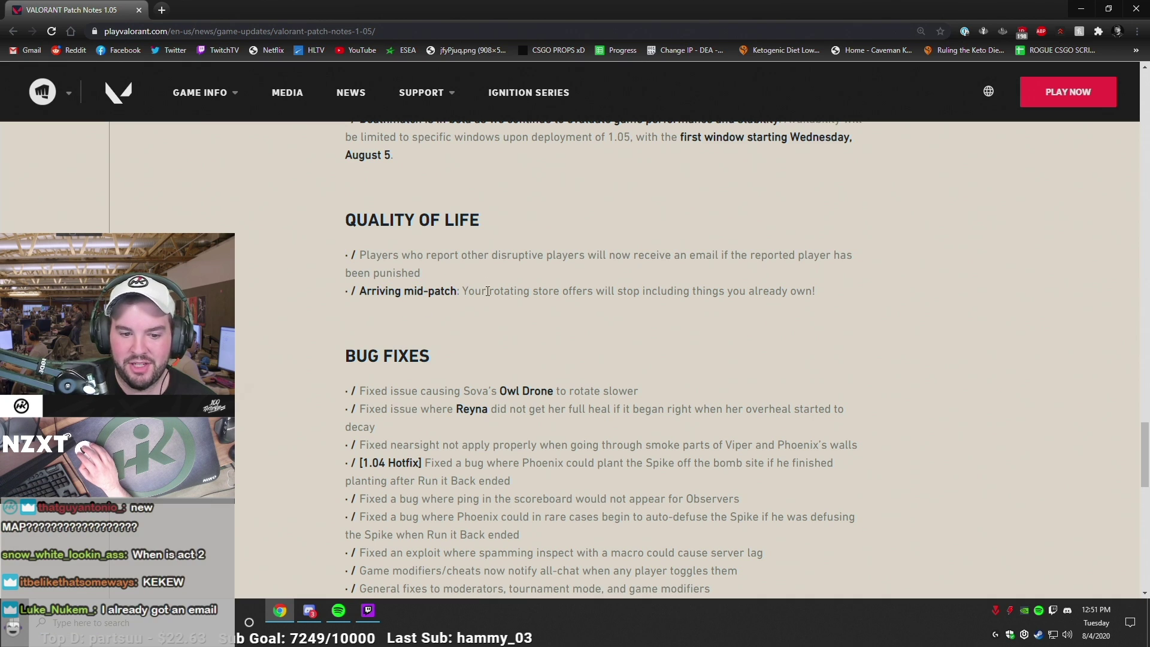
mouse_move(873, 291)
mouse_down()
mouse_move(337, 291)
mouse_move(359, 235)
mouse_up()
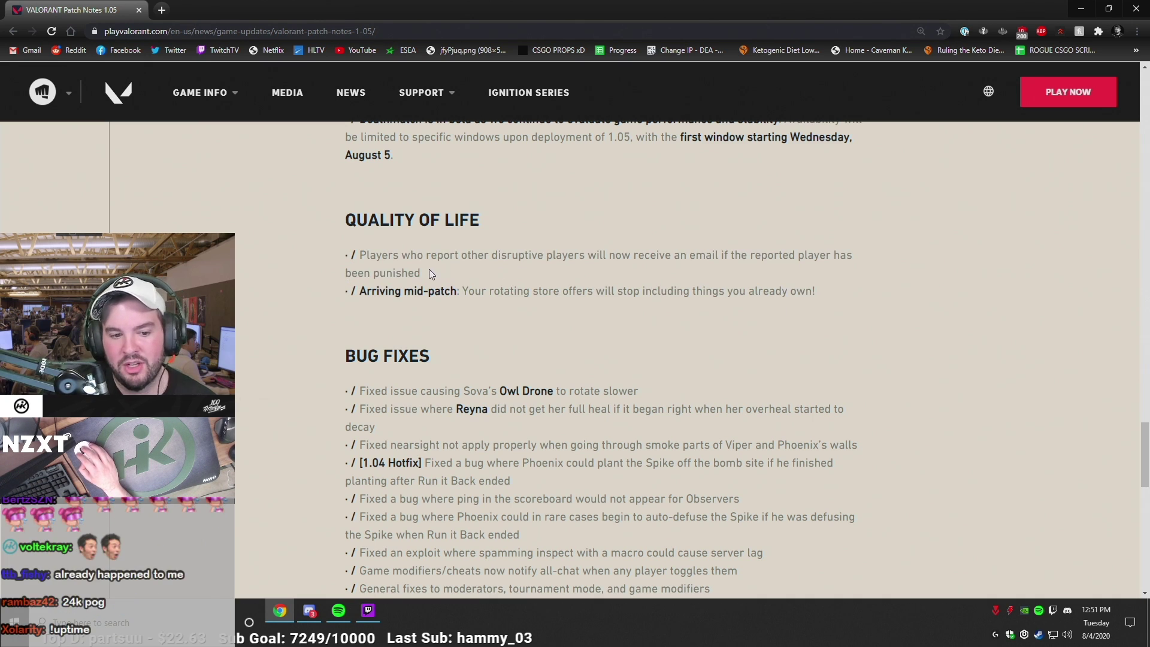
drag(428, 269, 357, 243)
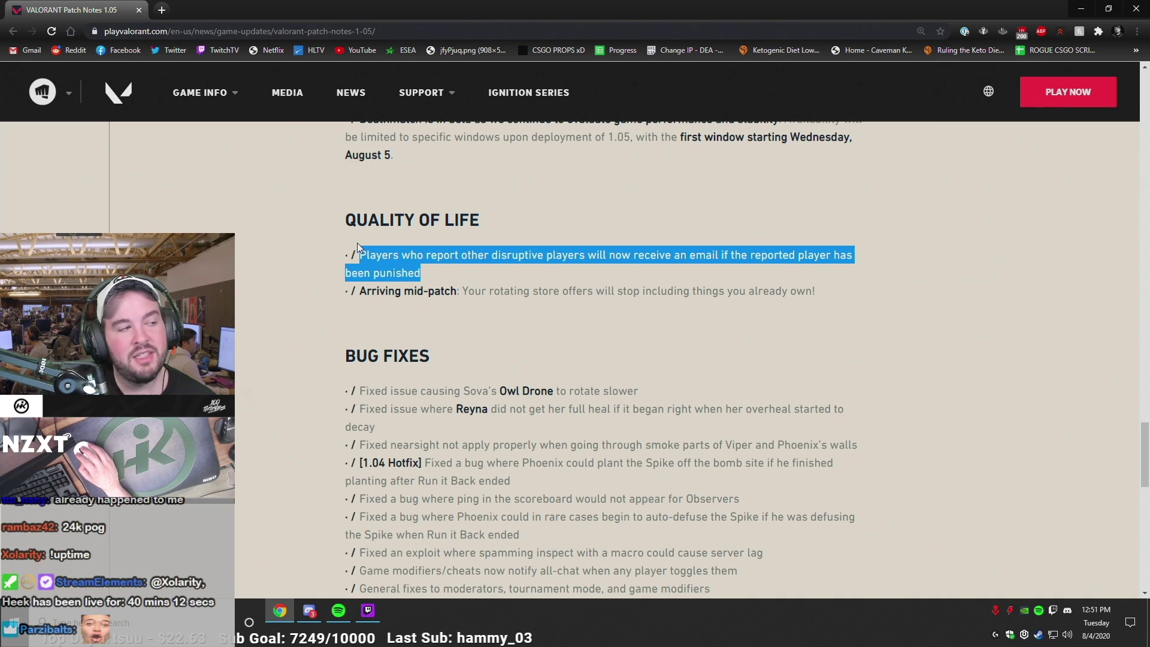
click(412, 248)
drag(436, 270, 353, 246)
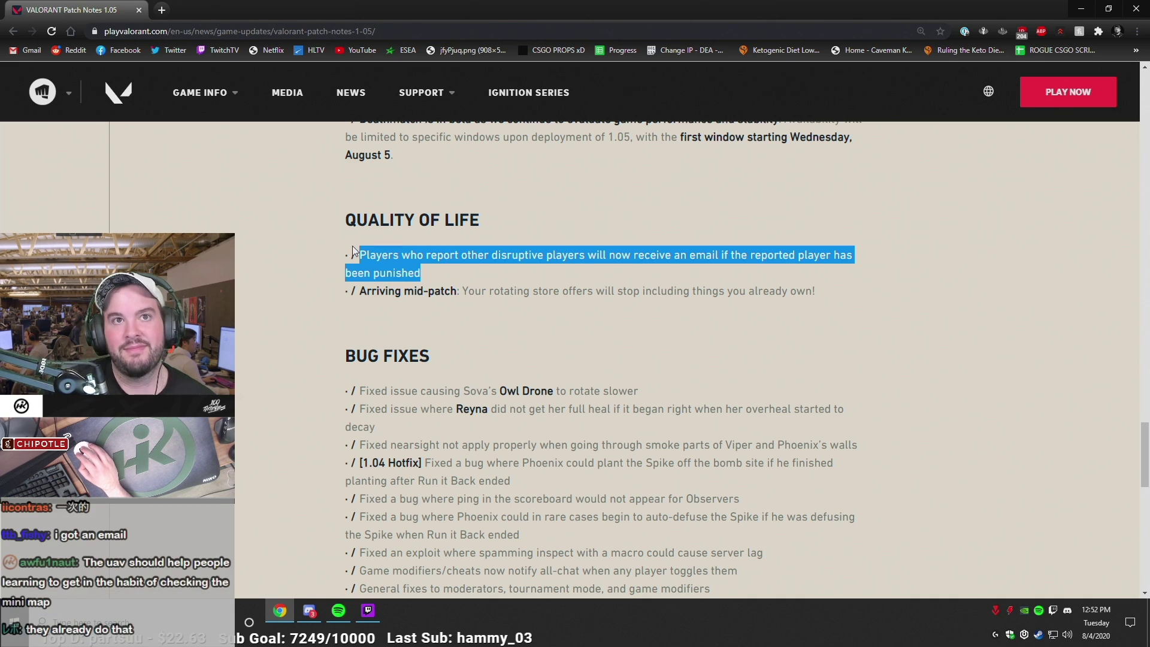
click(409, 332)
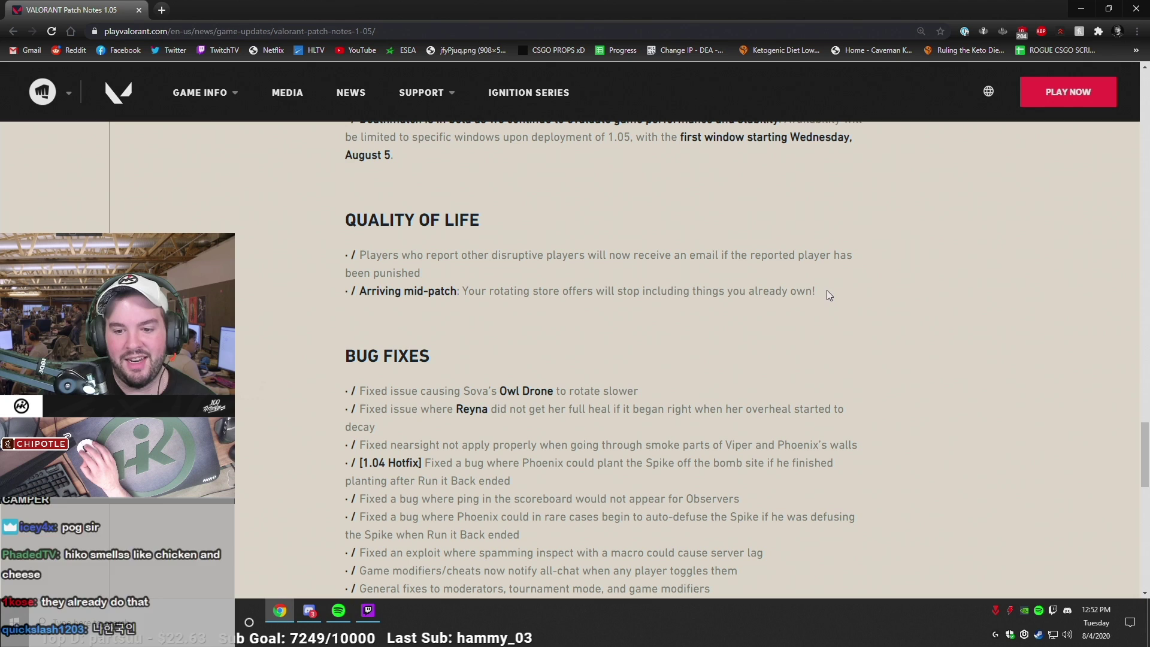
drag(827, 290, 391, 288)
click(563, 304)
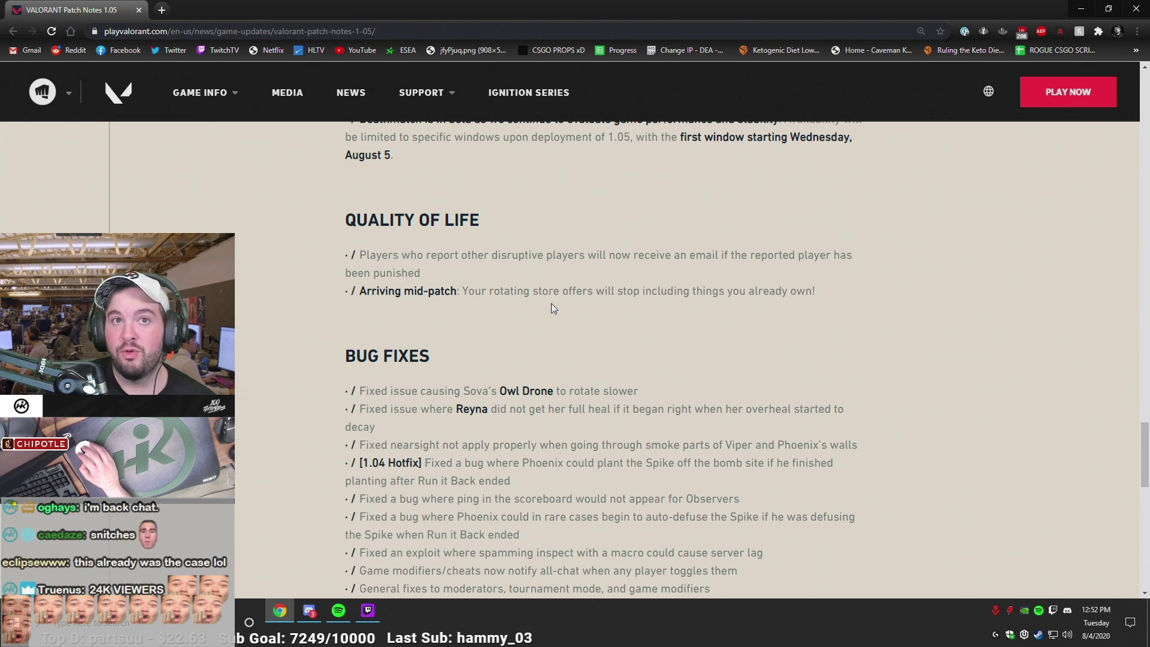
drag(830, 290, 354, 296)
click(643, 291)
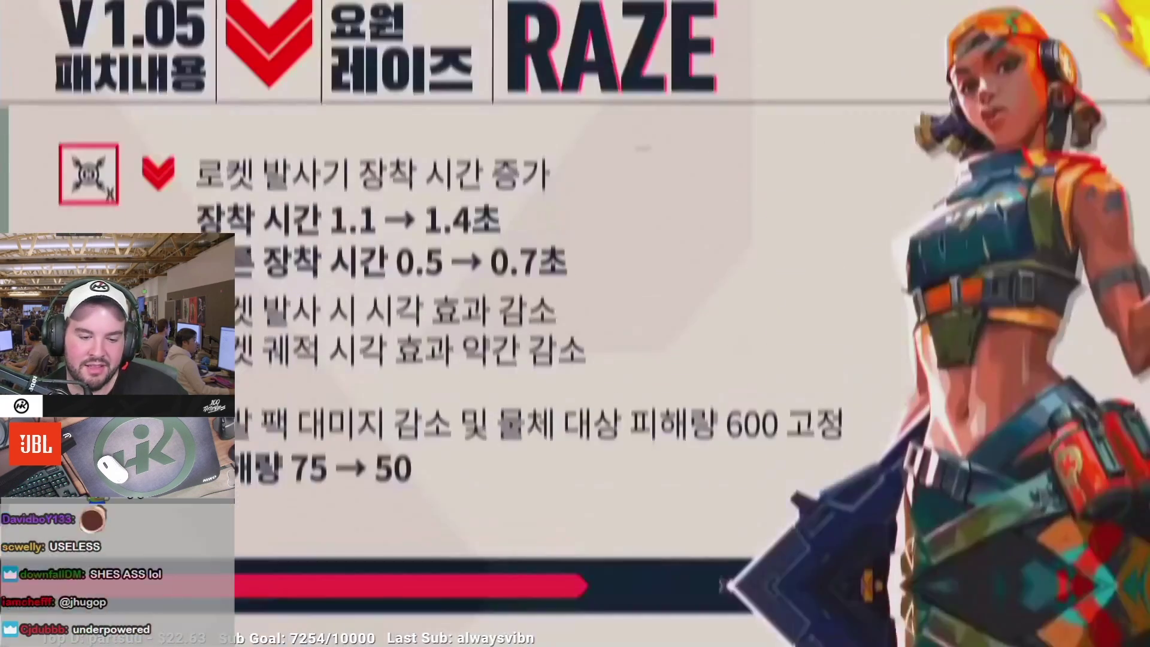
Step: Pause the Korean patch-notes video after Raze's Blast Pack and Showstopper clips
click(880, 208)
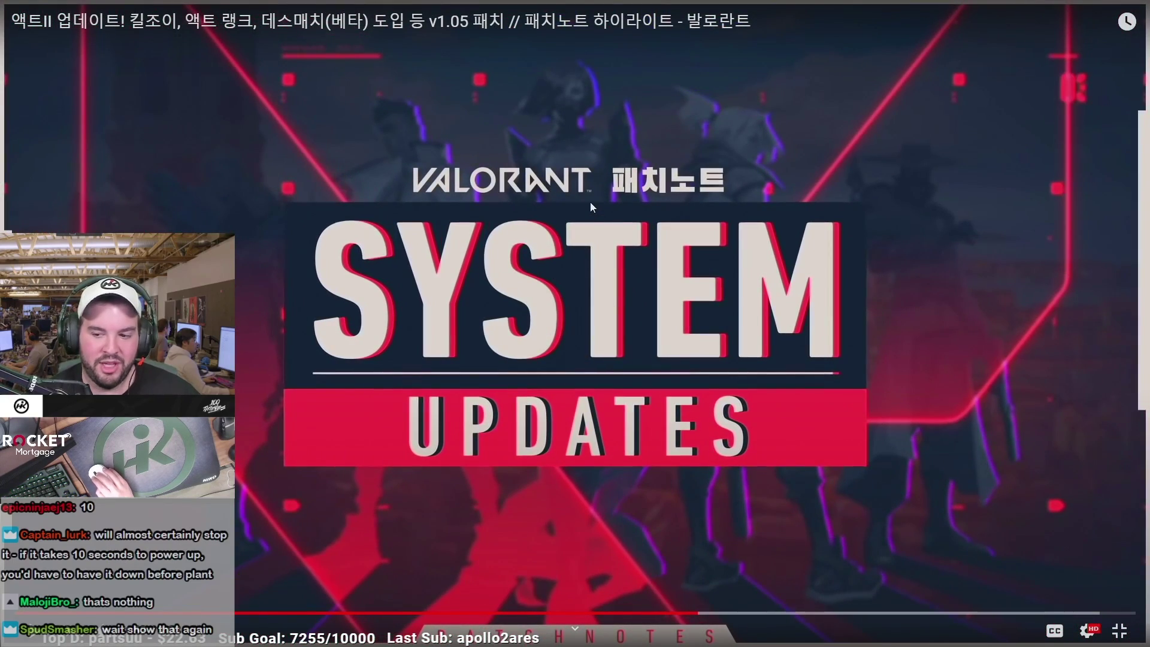
Step: Resume the video, pausing at the Deathmatch gameplay, health kit and minimap scenes
click(591, 206)
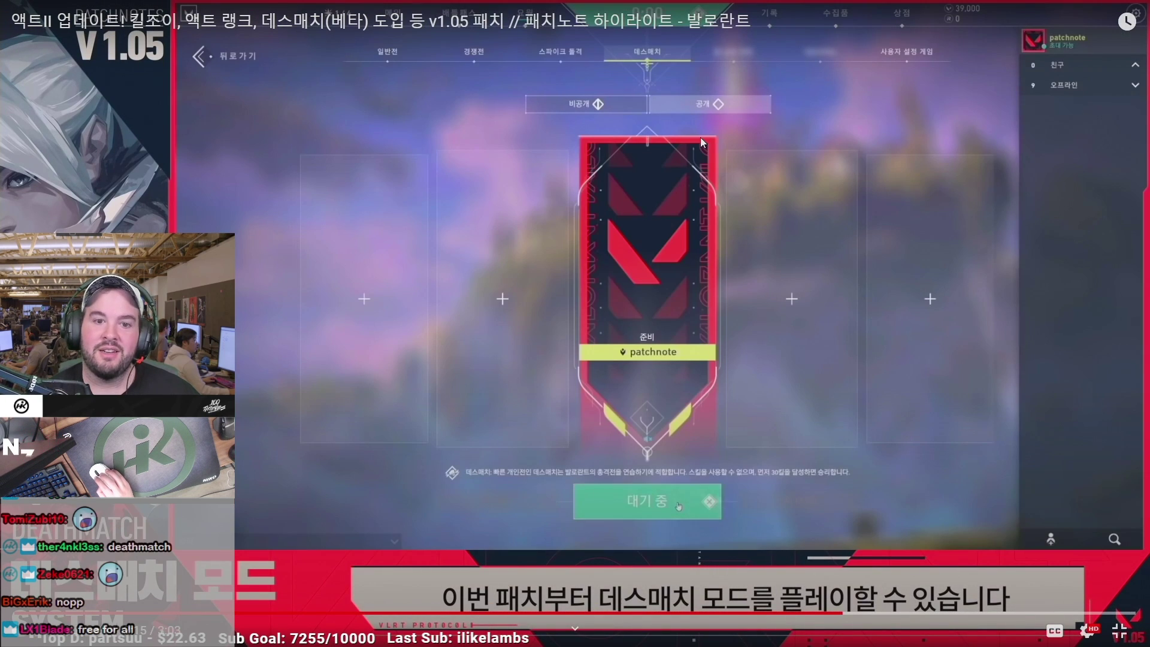
click(664, 77)
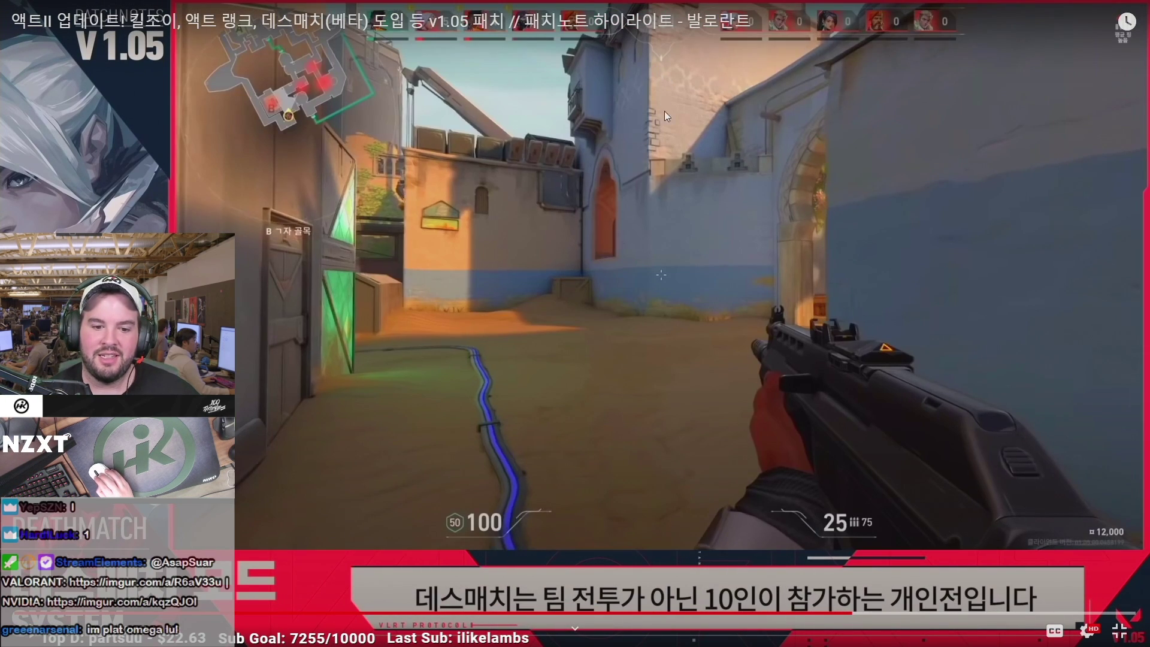
click(809, 238)
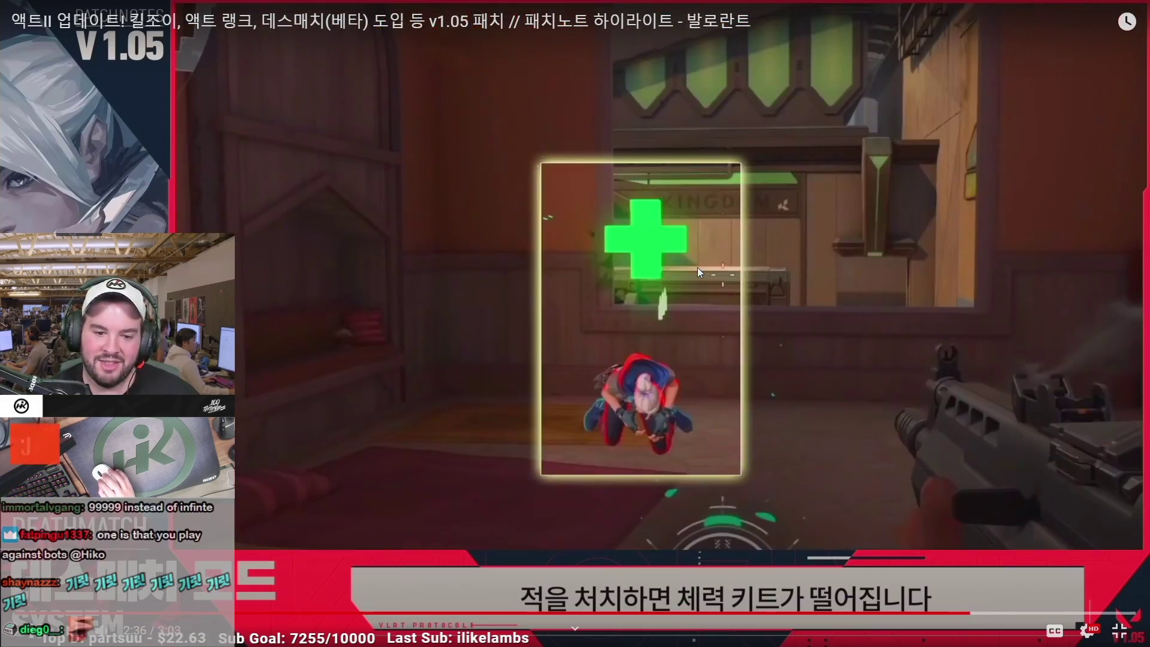
click(688, 314)
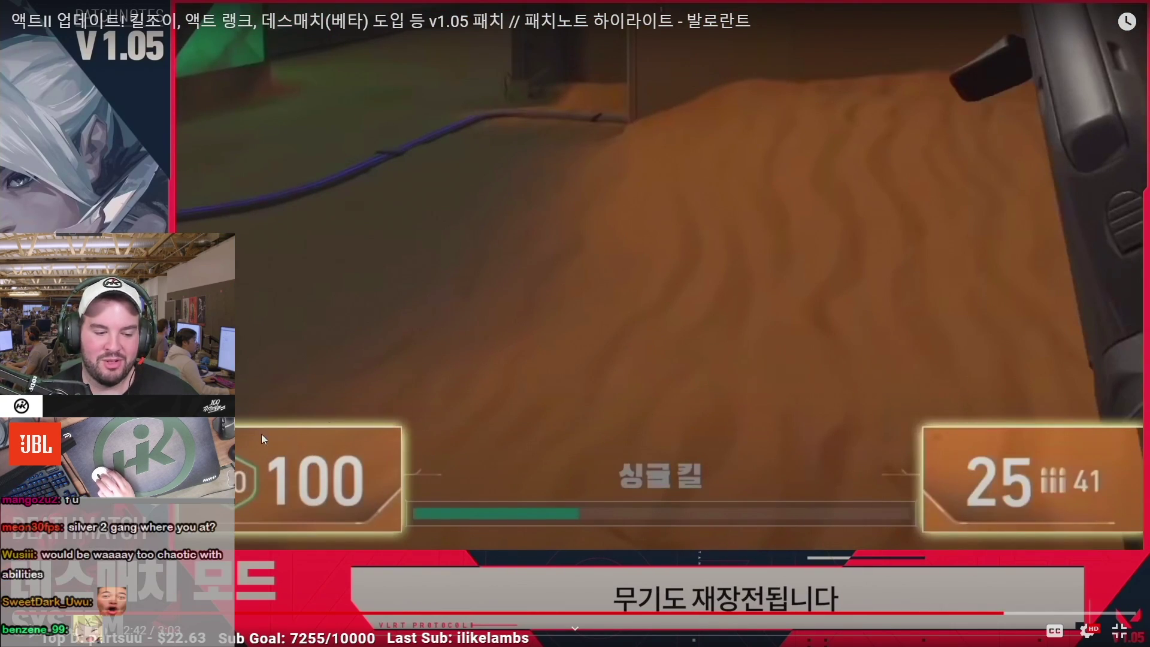
click(909, 367)
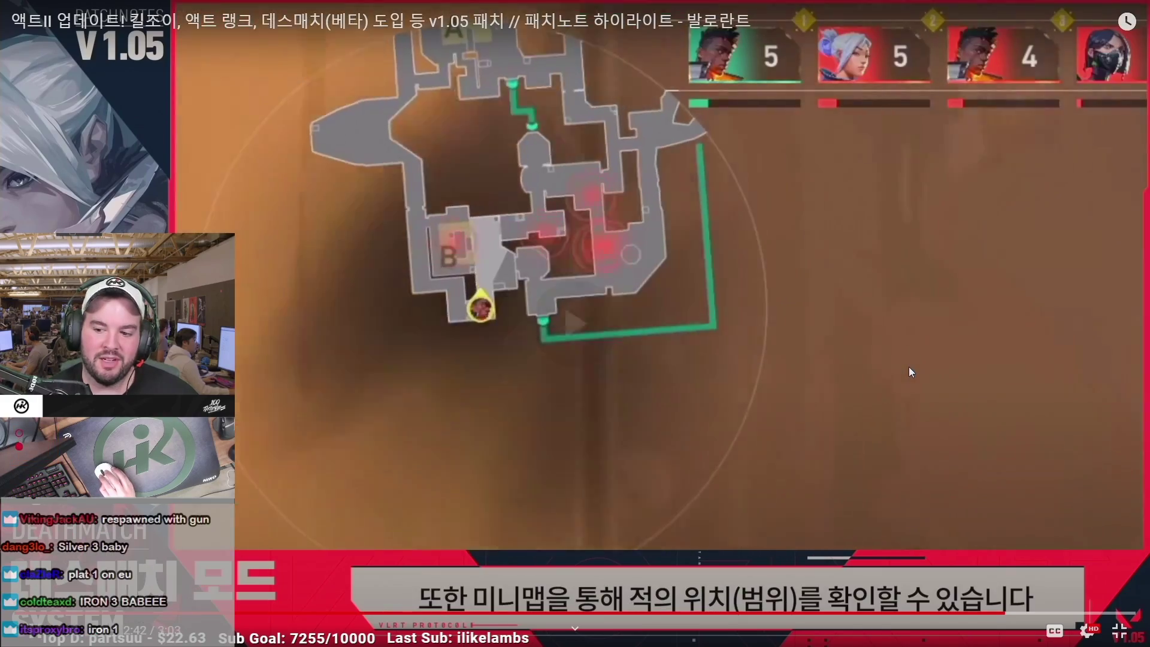